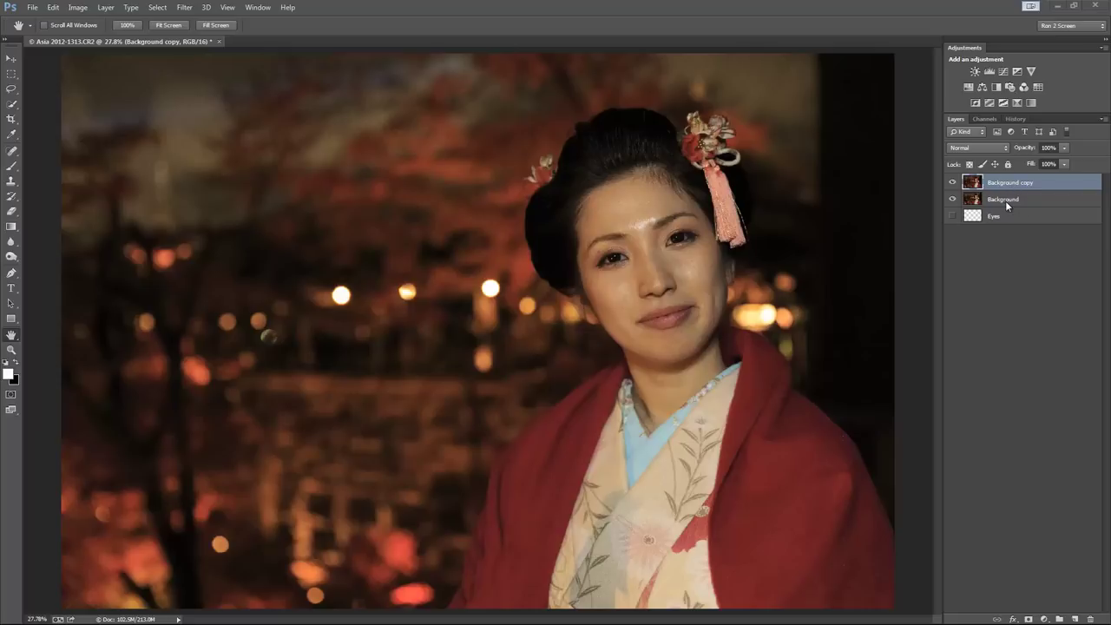
Open the Imagenomic Noiseware filter on the Background copy layer and inspect the face and blurred background.
left_click(184, 8)
mouse_move(222, 283)
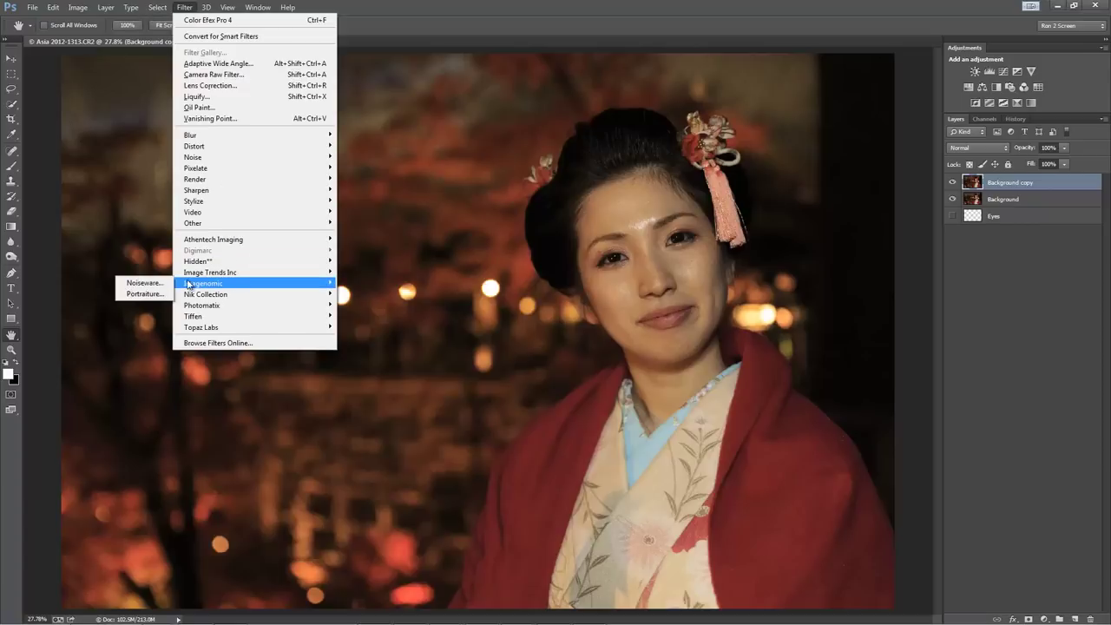
left_click(152, 283)
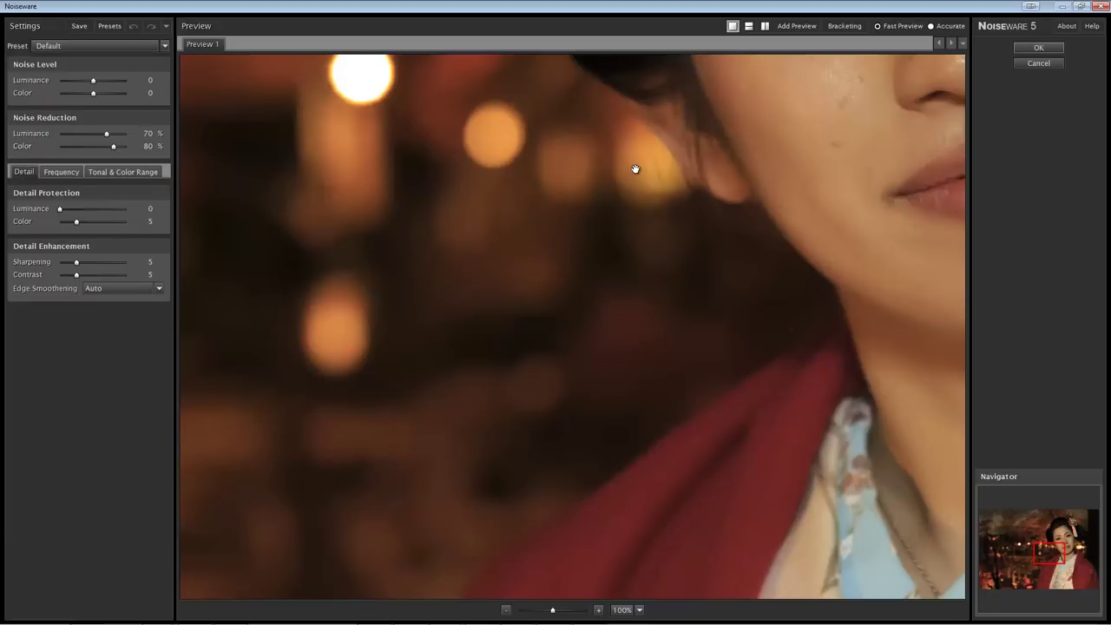
left_click_drag(635, 170, 581, 452)
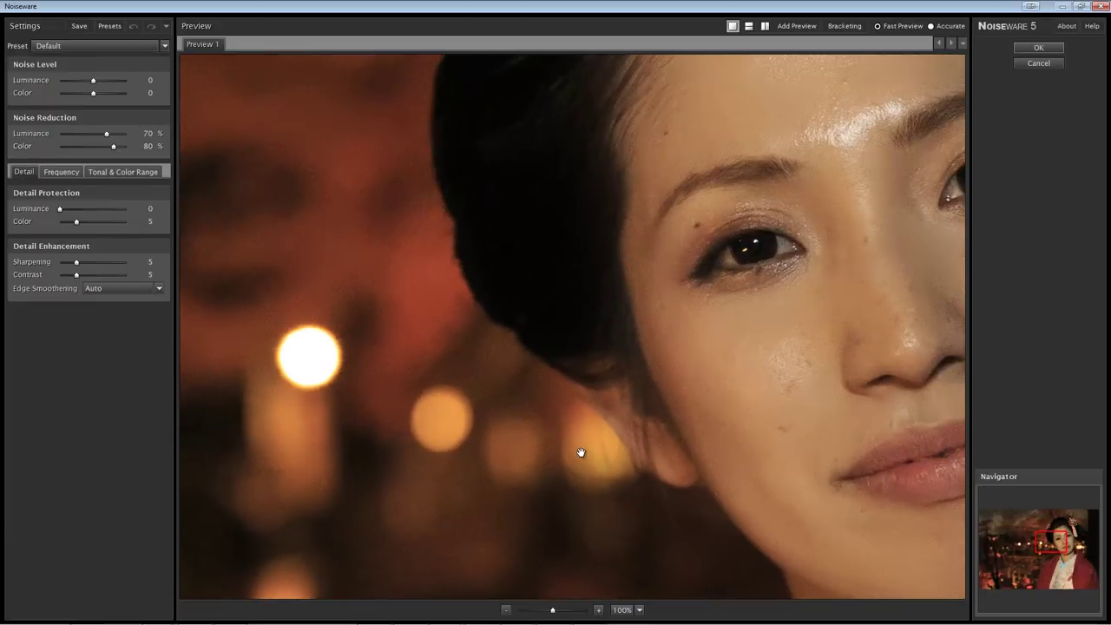
left_click_drag(414, 328, 749, 374)
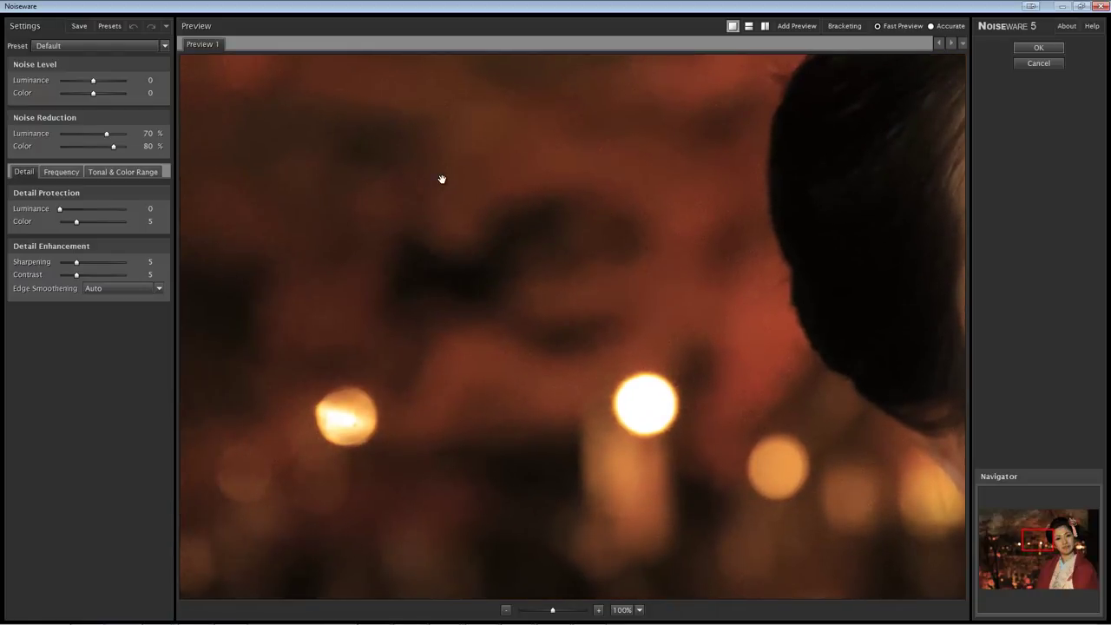
left_click_drag(441, 179, 591, 418)
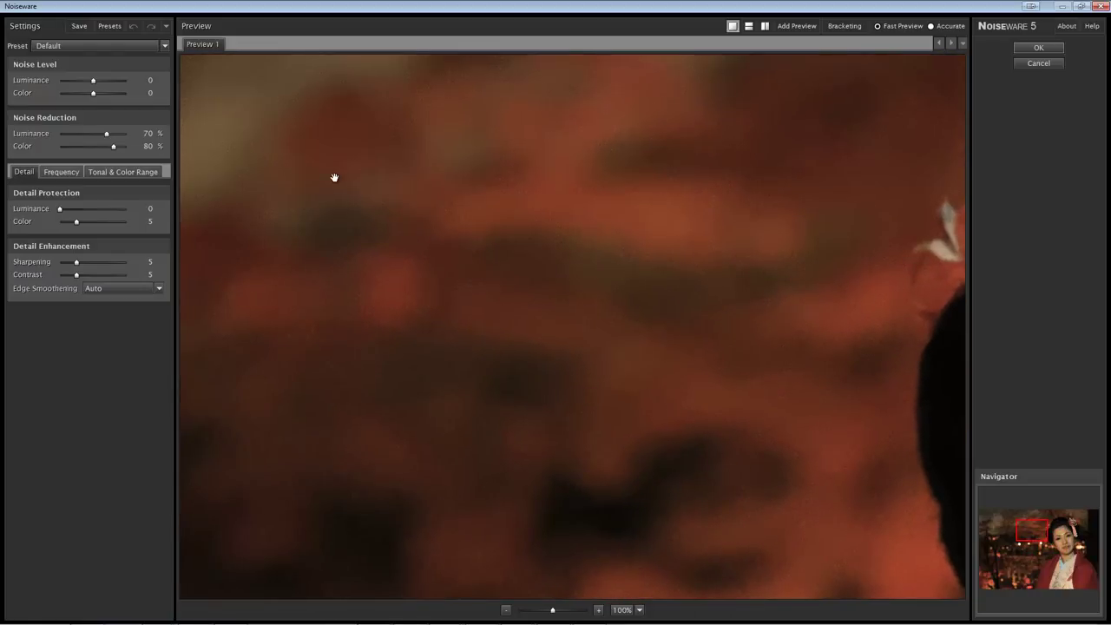
left_click_drag(700, 303, 529, 400)
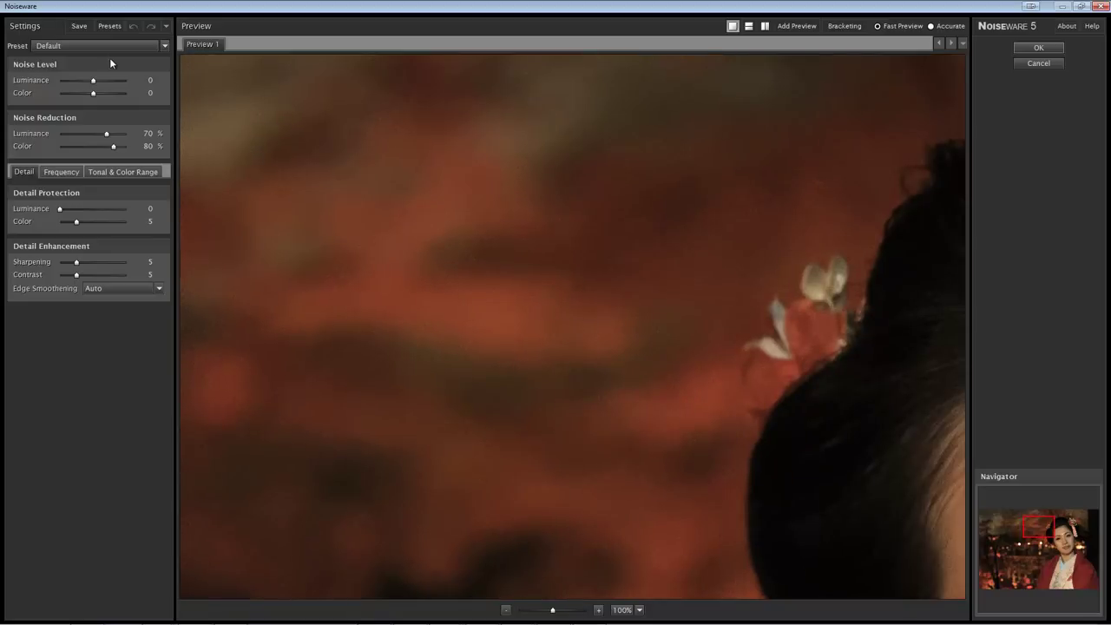
Try the Weaker noise and Landscape presets and check the effect around the hair and forehead.
left_click(165, 46)
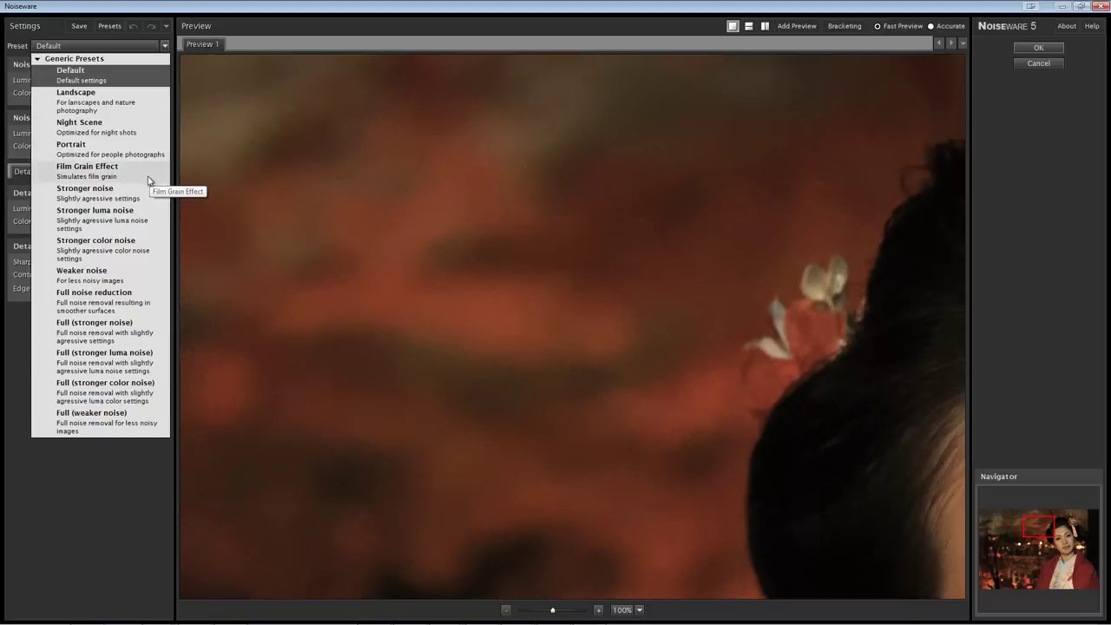
left_click(123, 276)
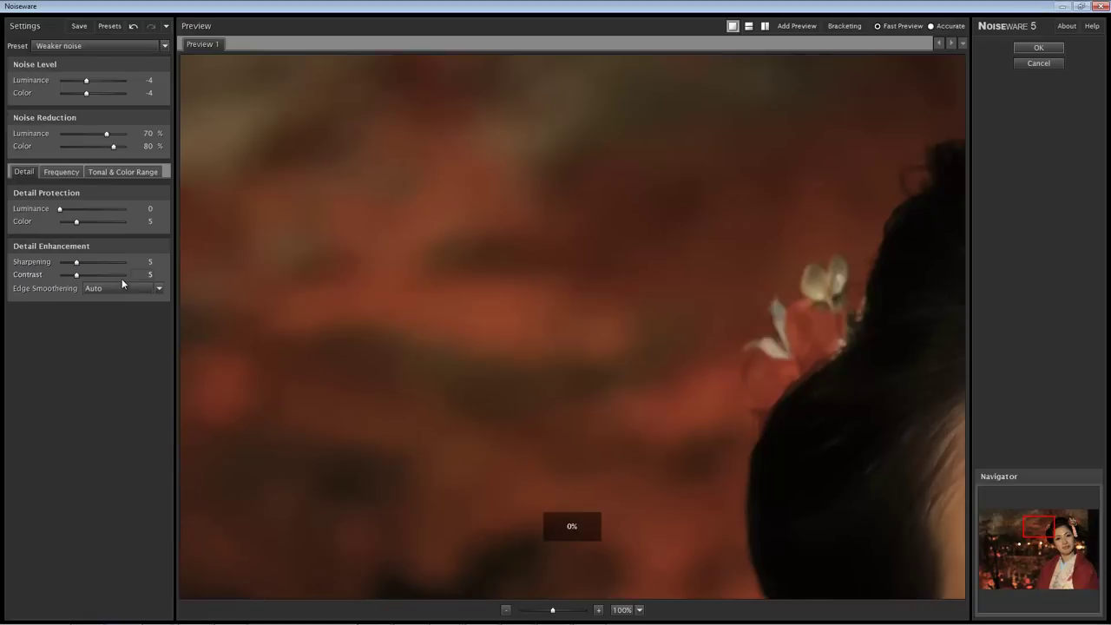
left_click(165, 46)
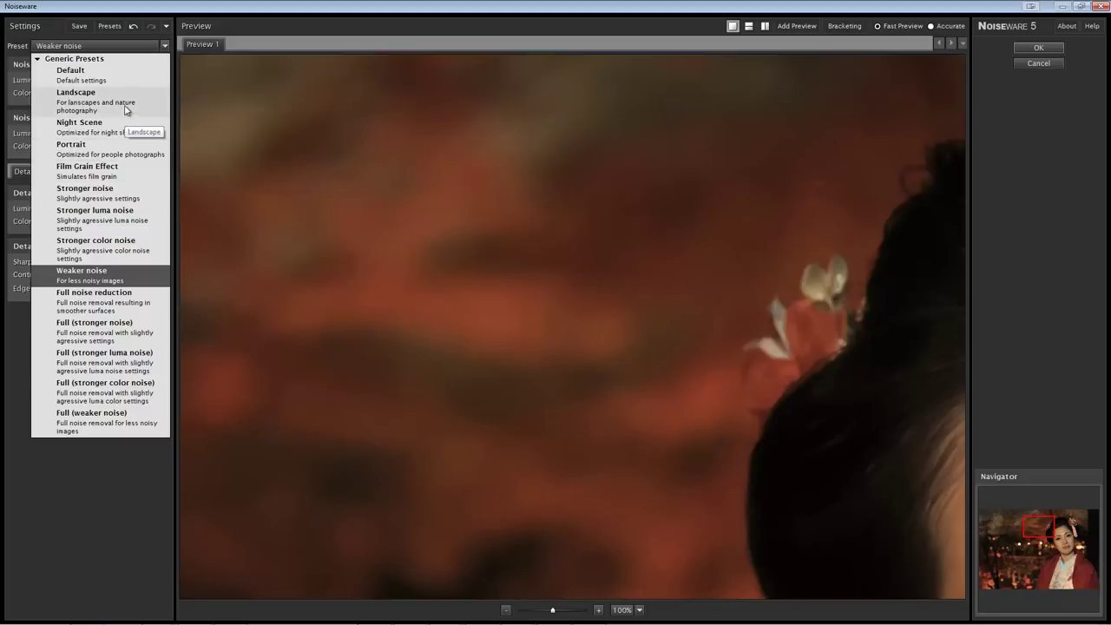
left_click(125, 106)
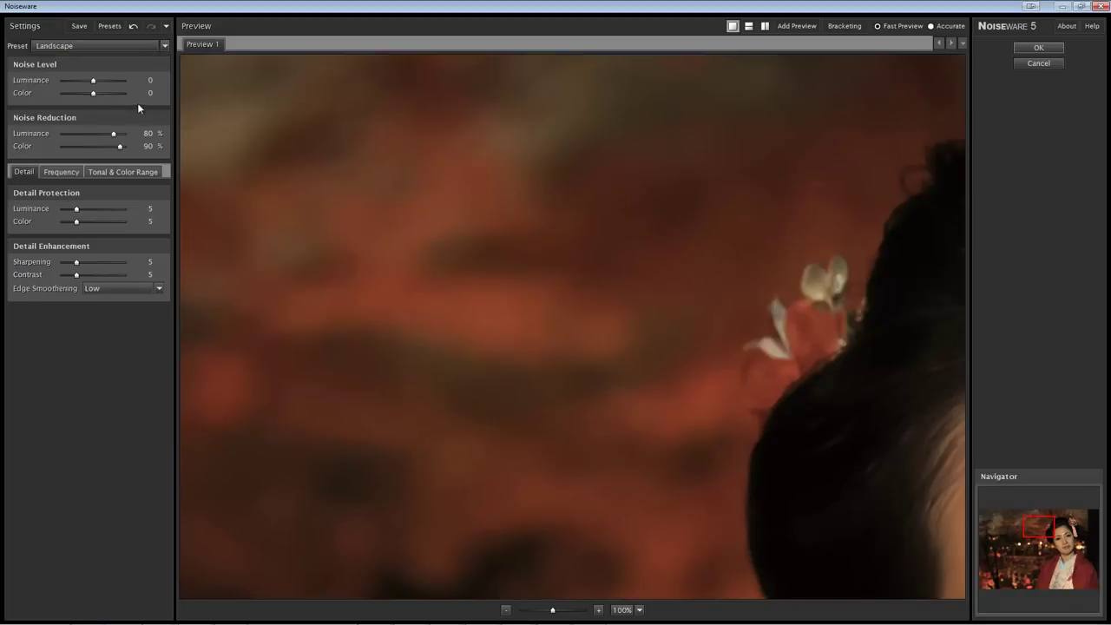
left_click_drag(707, 295, 300, 288)
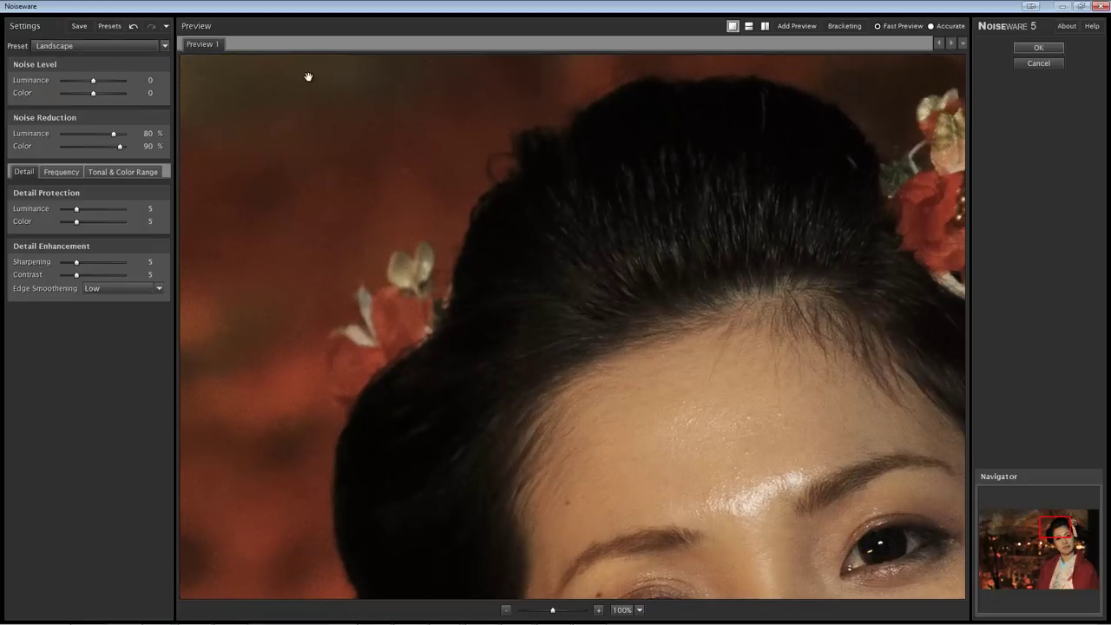
Try the Night Scene preset against Default and return to the Default preset.
left_click(163, 45)
left_click(152, 70)
left_click(164, 46)
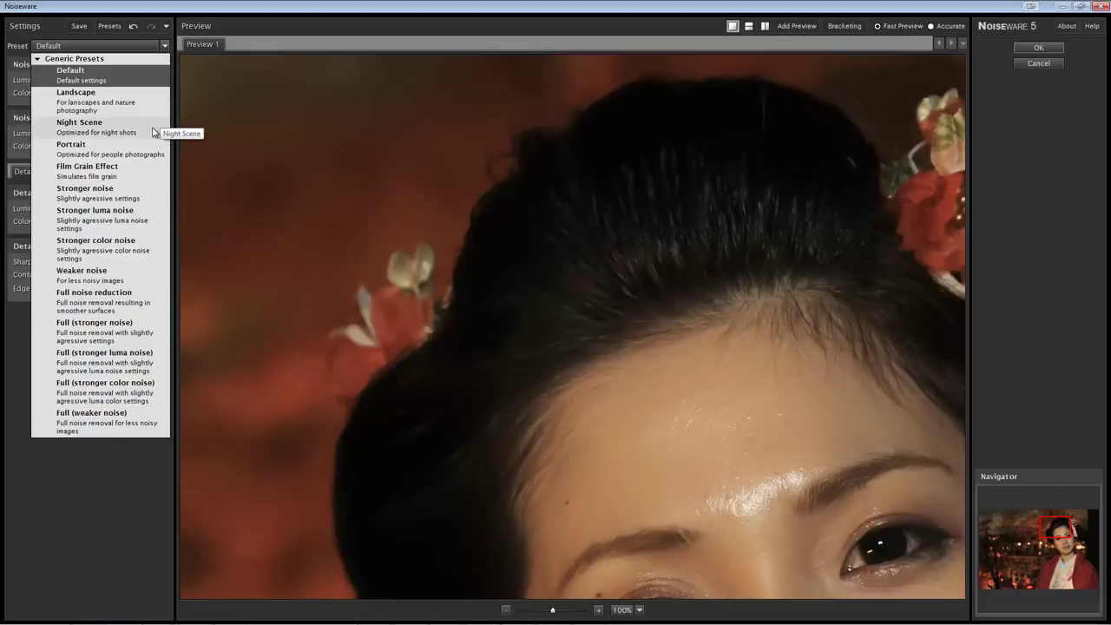
left_click(122, 138)
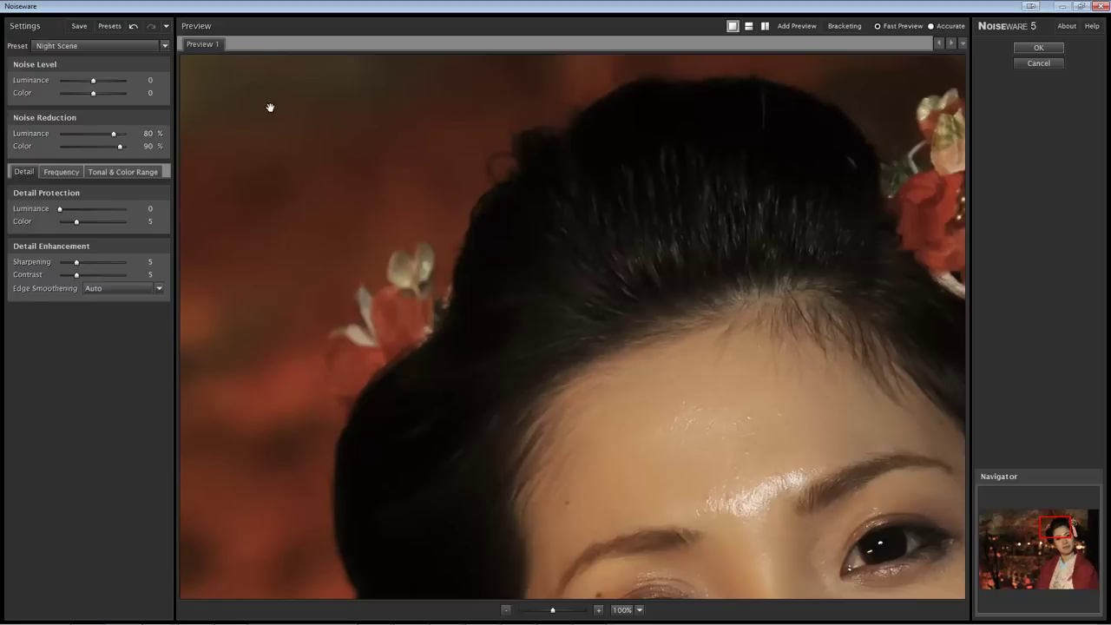
left_click(164, 45)
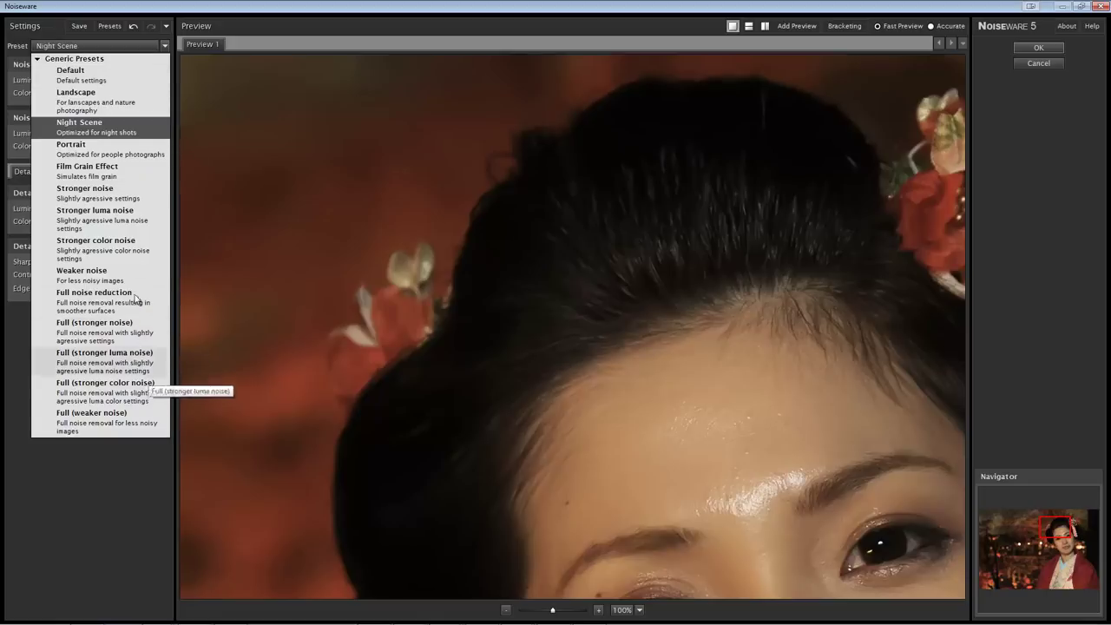
left_click(95, 79)
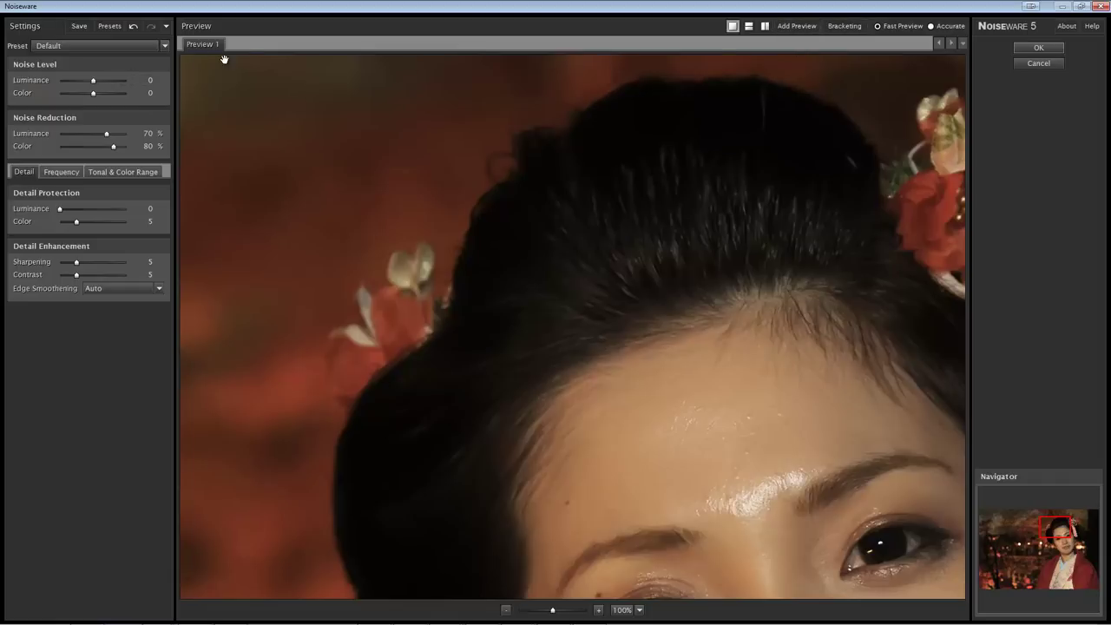
Add a second preview and set its luminance noise level to -20.
left_click(798, 27)
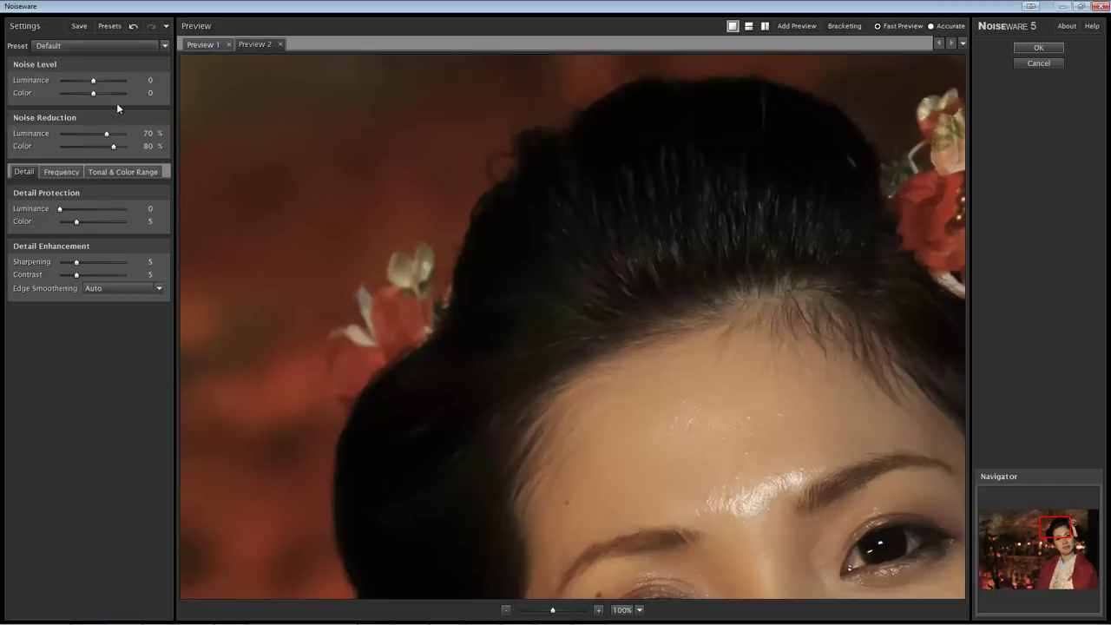
left_click(94, 84)
left_click_drag(94, 83, 43, 82)
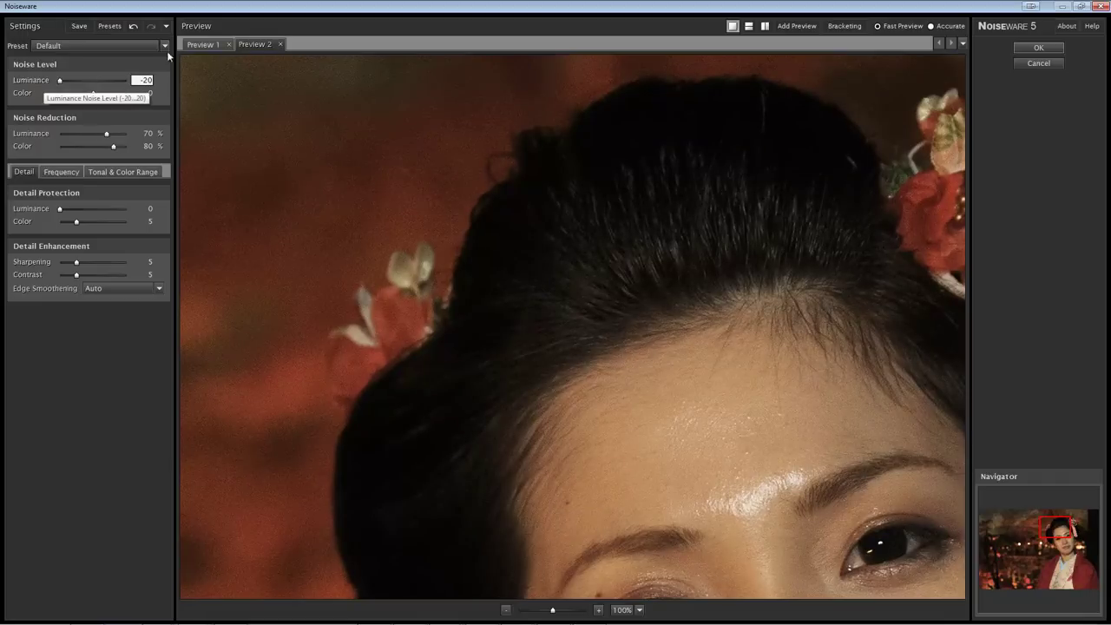
Compare Preview 1 with Preview 2 and review which settings differ between them.
left_click(208, 46)
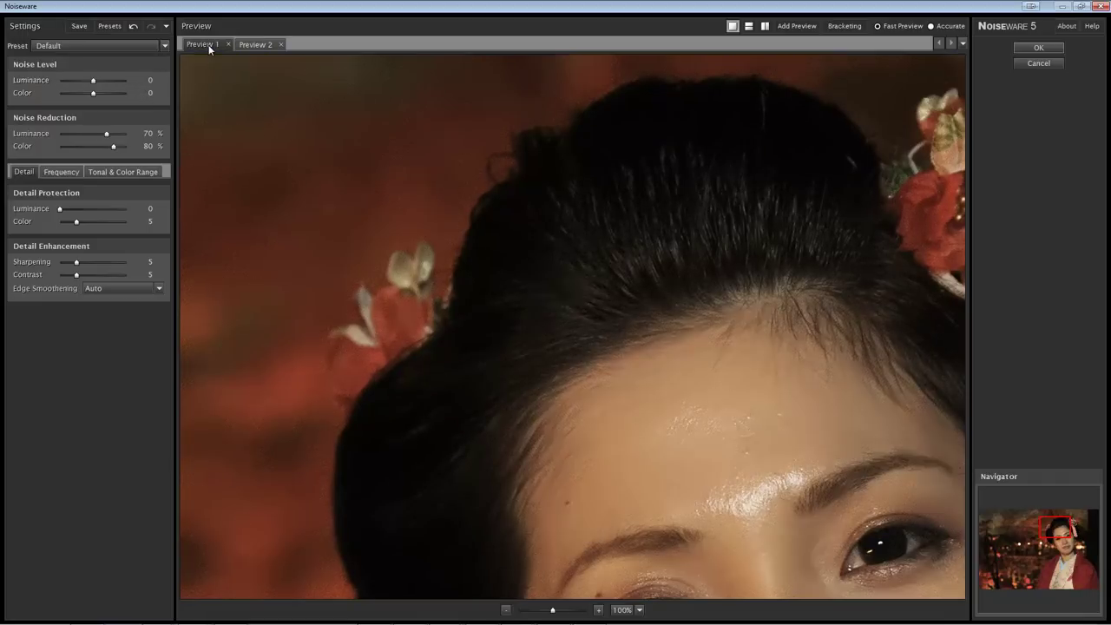
left_click(255, 46)
left_click(962, 45)
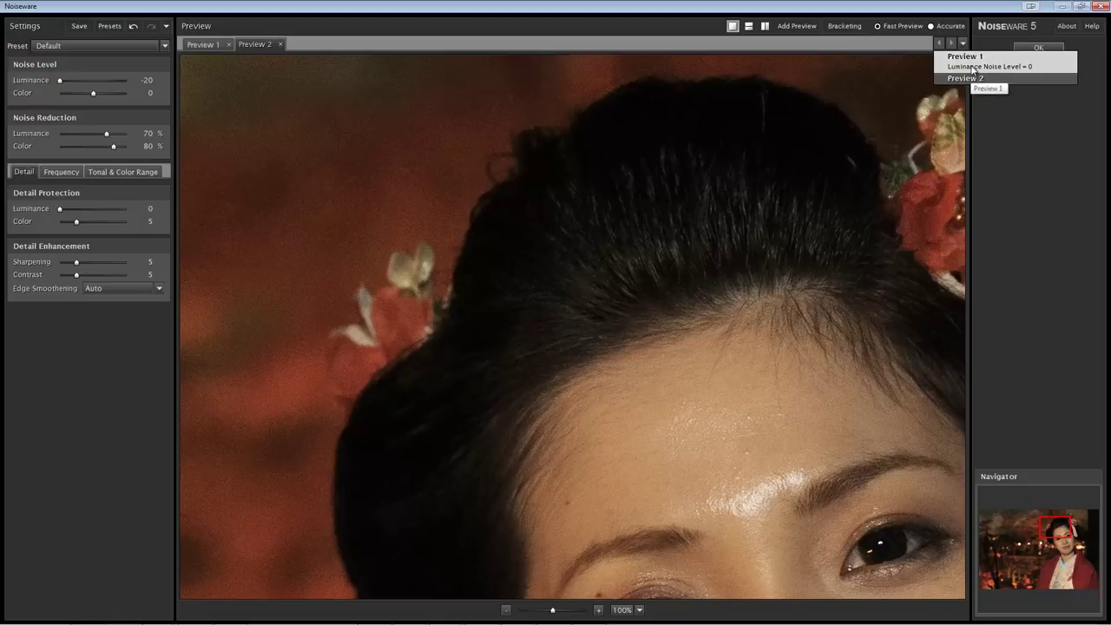
left_click(1022, 68)
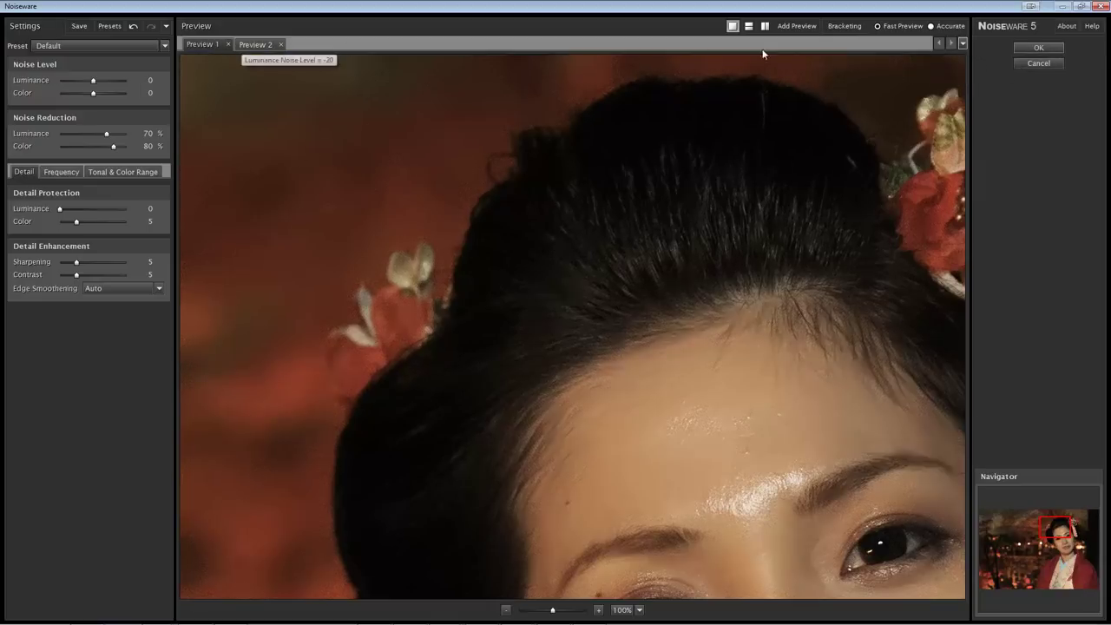
left_click(963, 43)
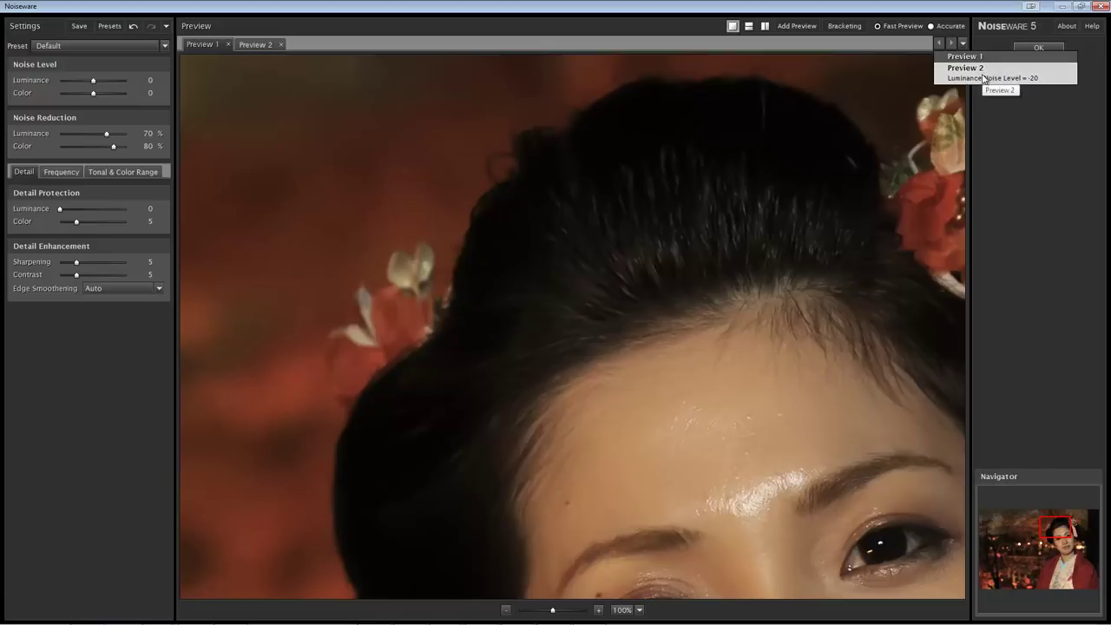
left_click(247, 45)
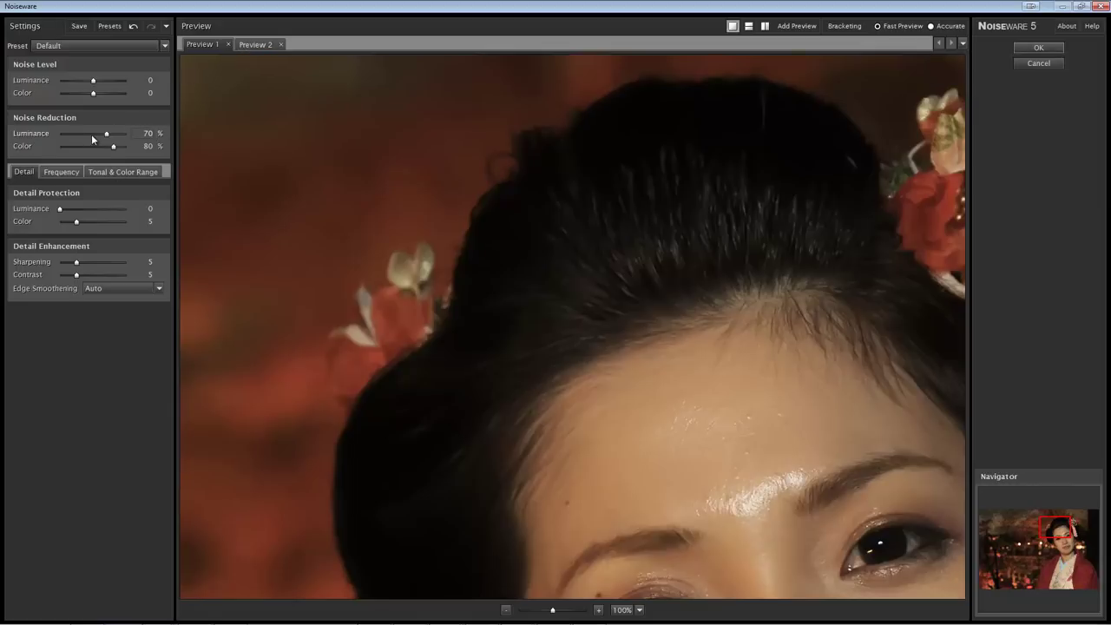
Set Preview 1's color noise reduction to 26% and compare it with Preview 2.
left_click_drag(110, 146, 75, 146)
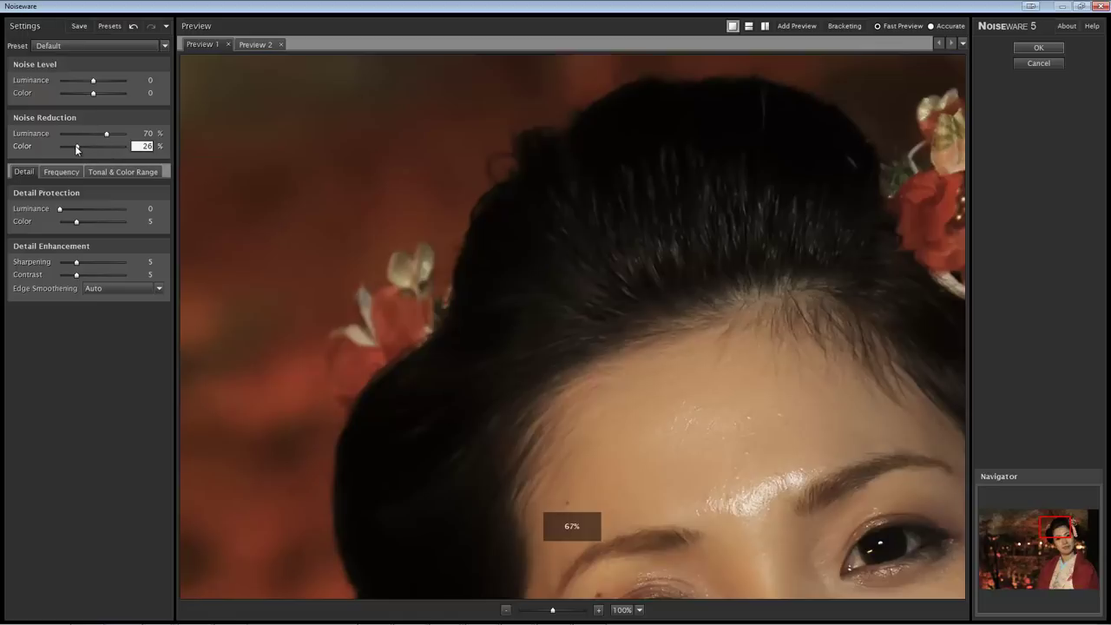
left_click(963, 43)
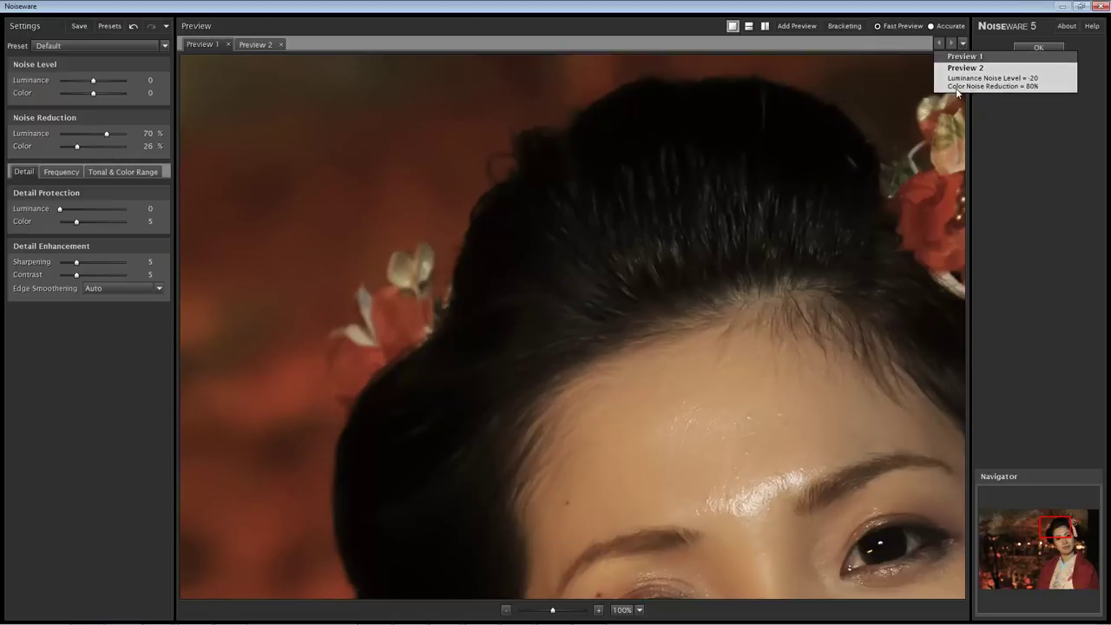
left_click(961, 86)
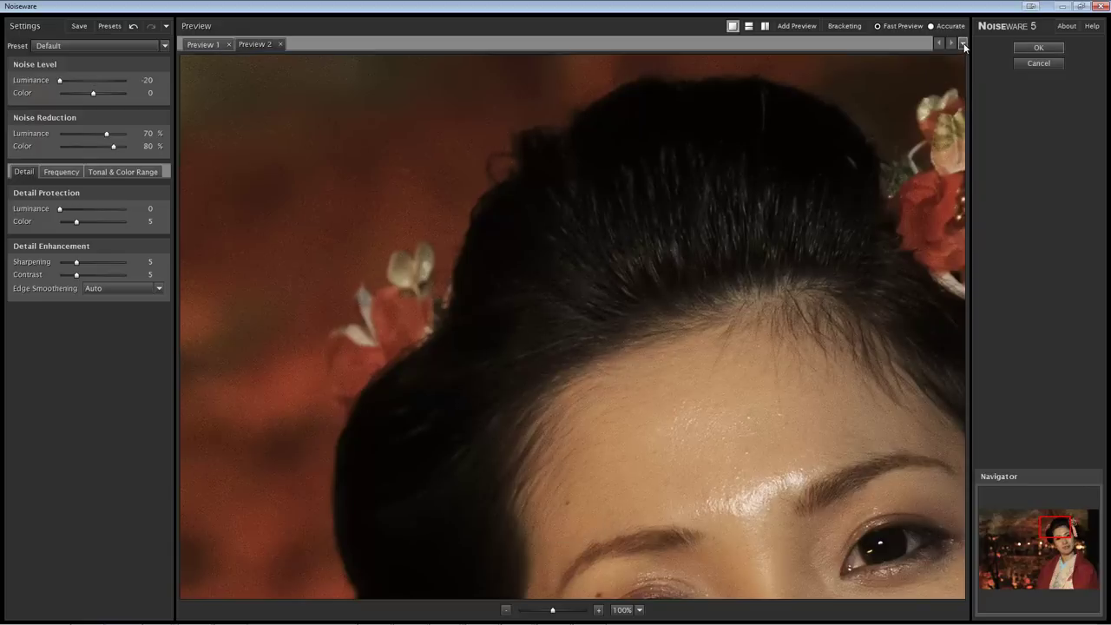
left_click(963, 43)
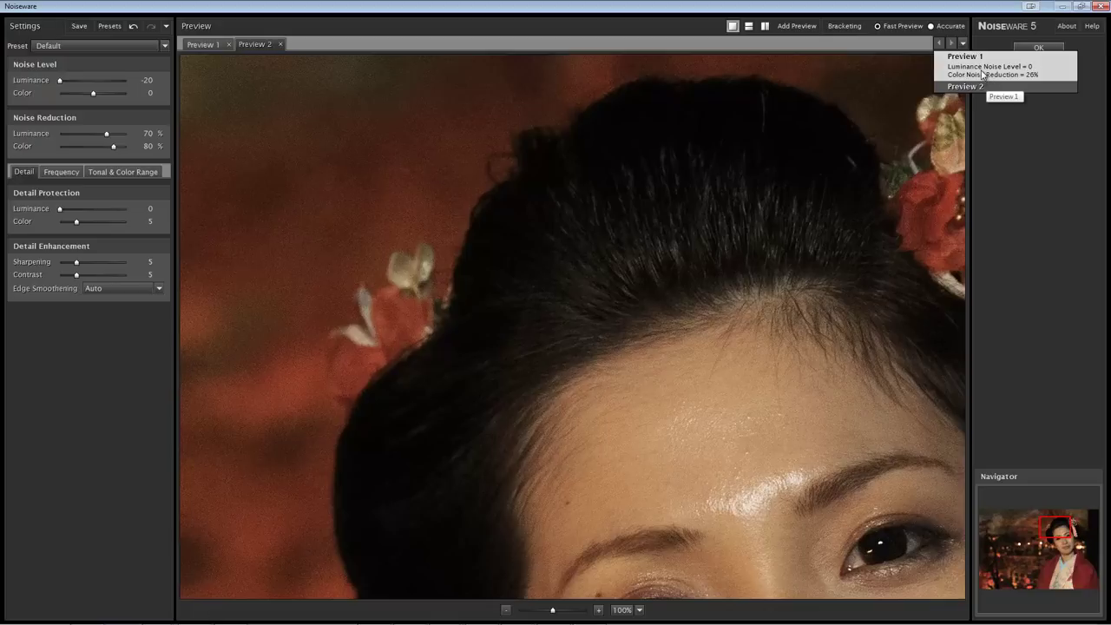
left_click(983, 72)
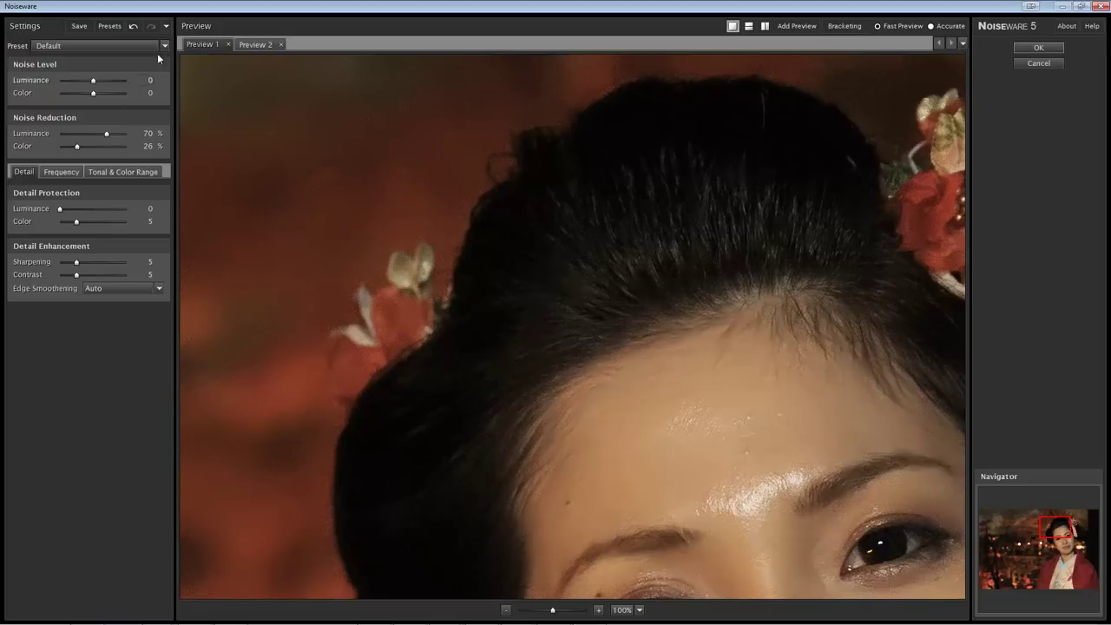
Close Preview 2 and reset the remaining preview to the Default preset after trying Landscape.
left_click(280, 44)
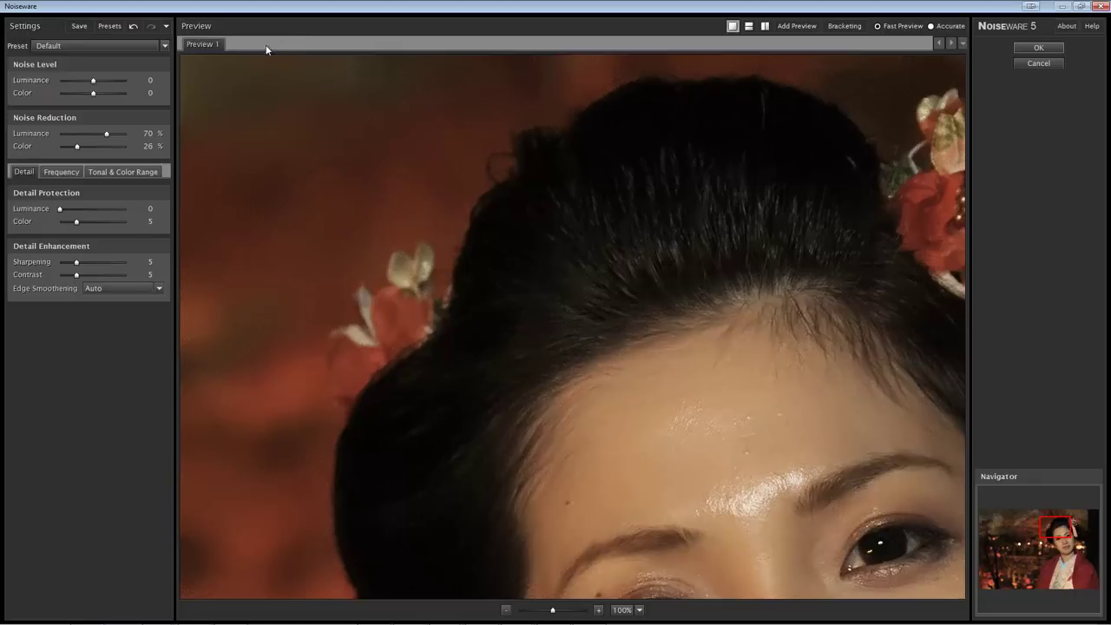
left_click(165, 45)
left_click(109, 96)
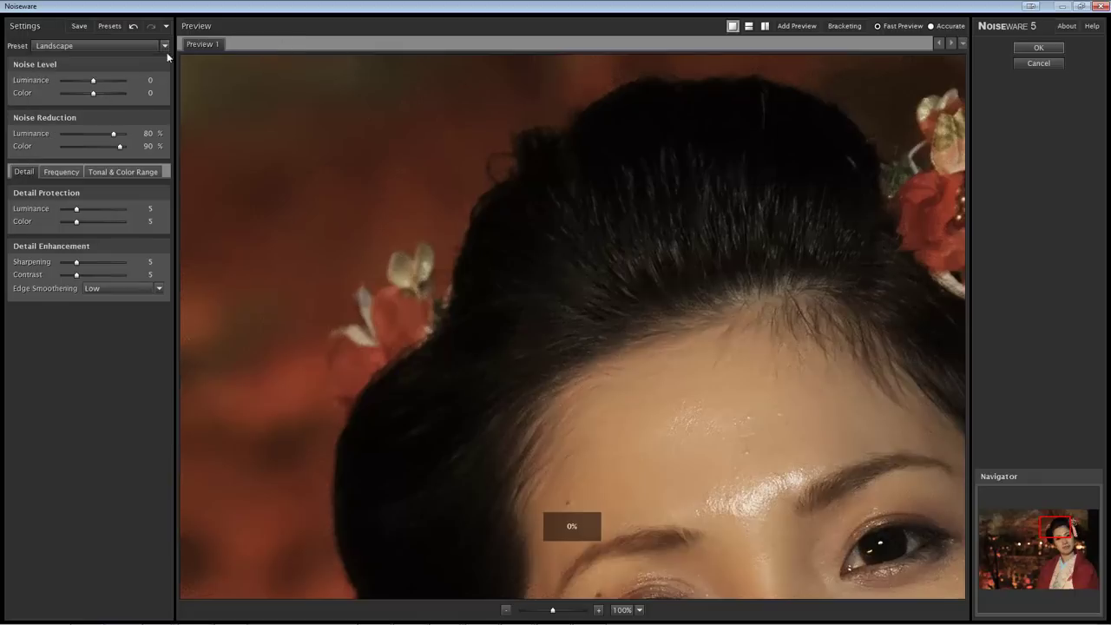
left_click(165, 45)
left_click(136, 76)
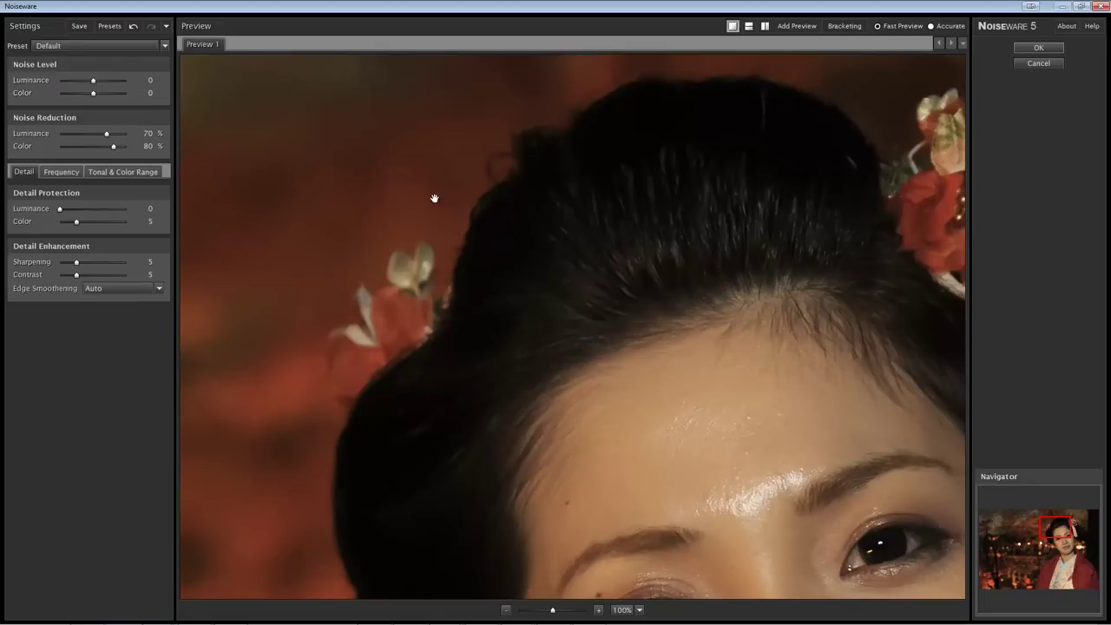
Set the luminance noise level to +1.
left_click_drag(380, 191, 403, 240)
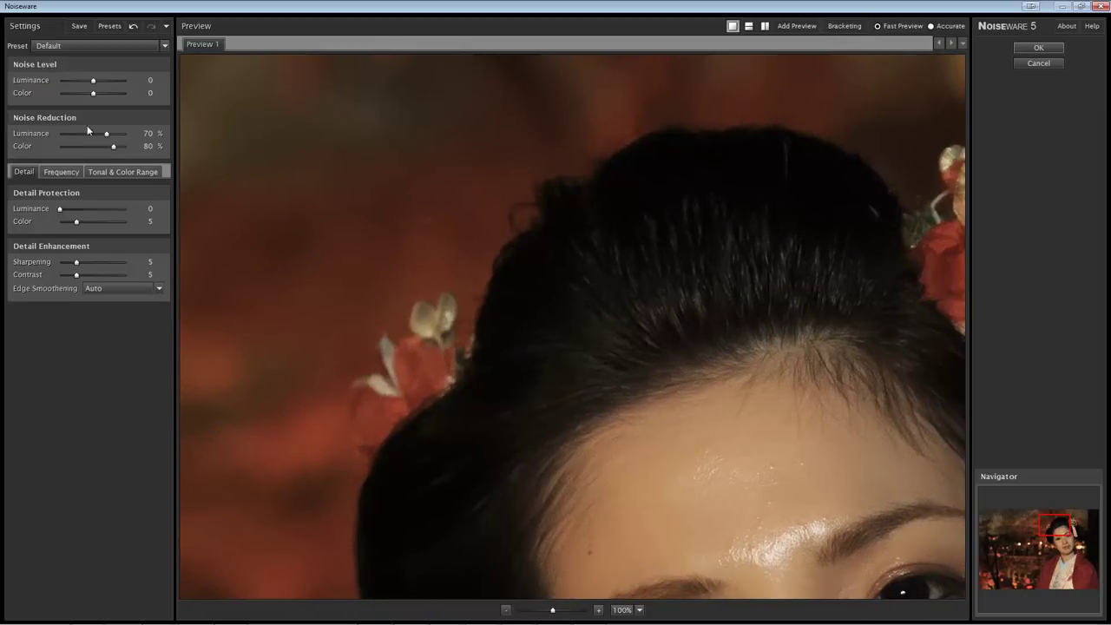
mouse_move(93, 82)
left_mouse_down()
mouse_move(120, 82)
mouse_move(84, 85)
mouse_move(95, 84)
left_mouse_up()
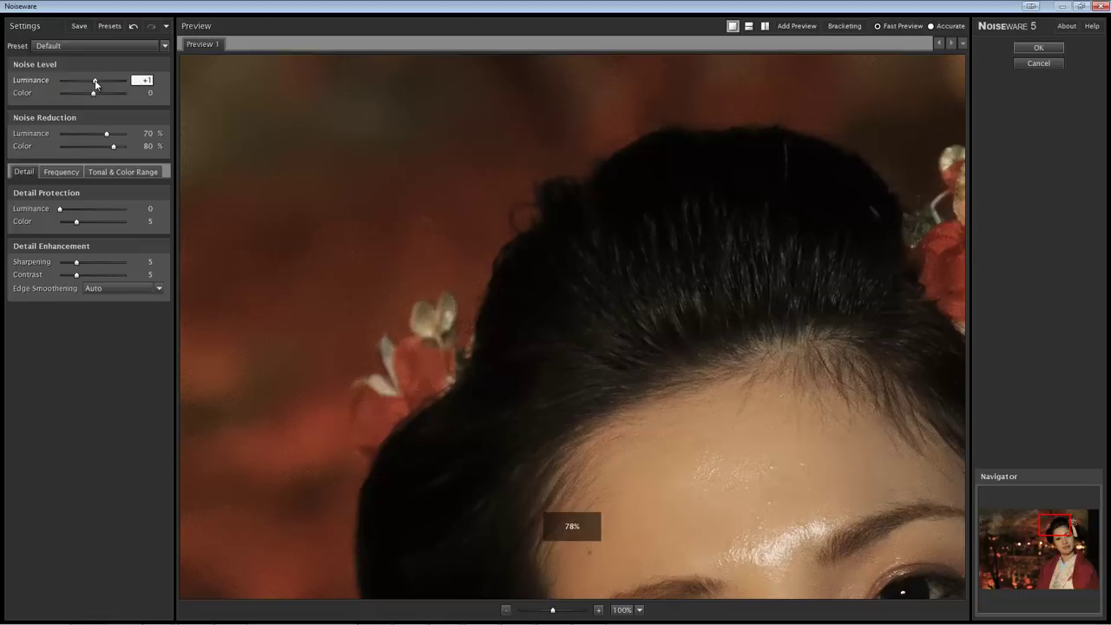
Bracket Luminance Noise Reduction across 7 previews in steps of 6%, replacing the open previews.
left_click(838, 29)
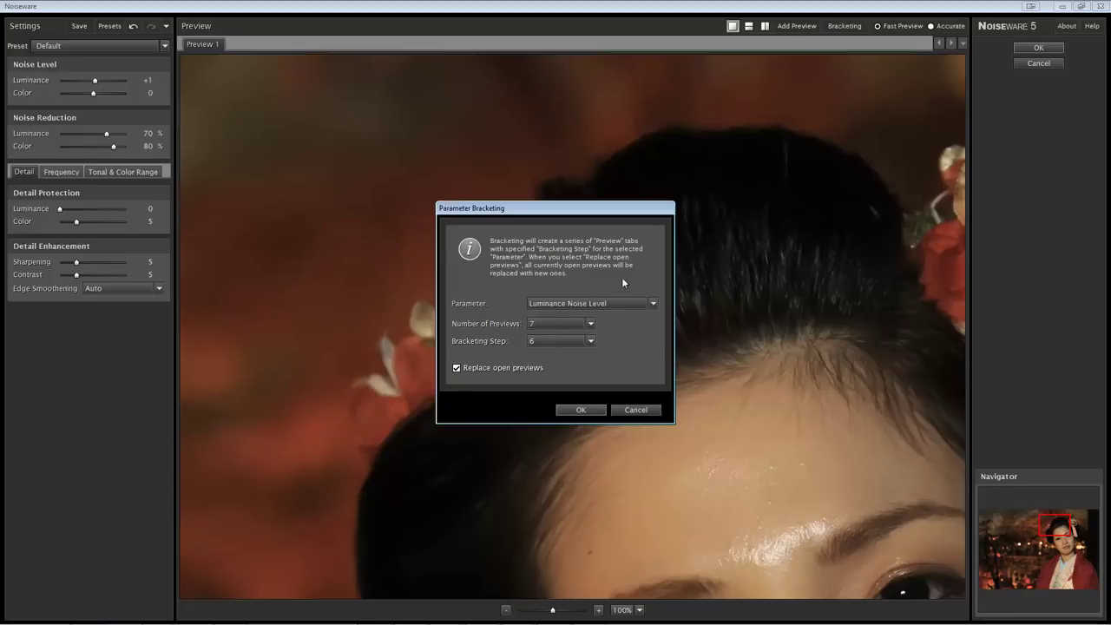
left_click(655, 303)
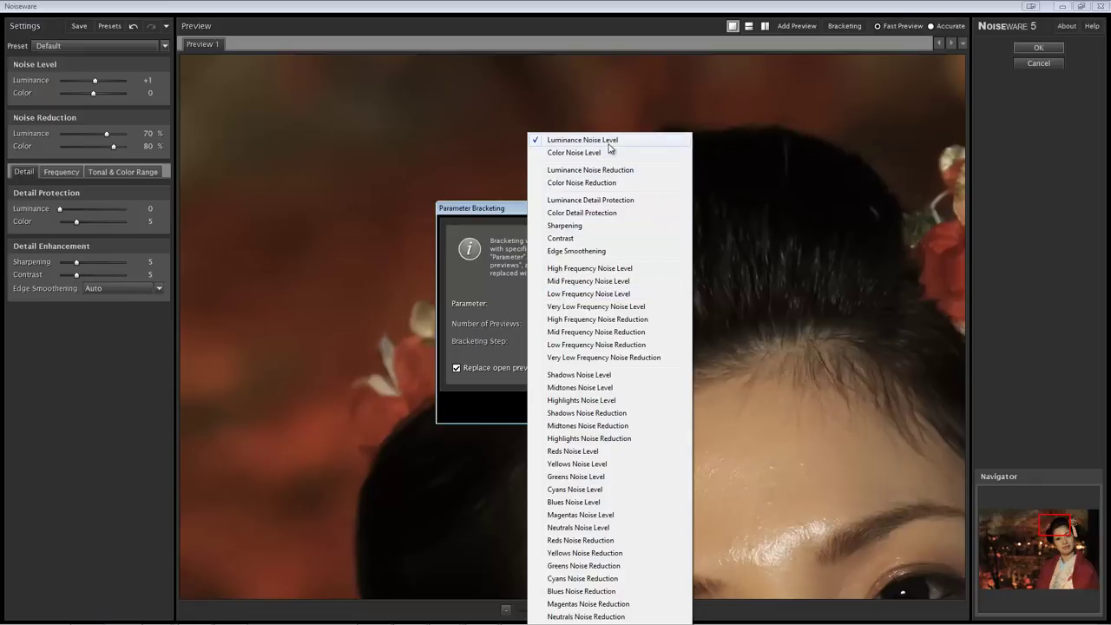
left_click(608, 170)
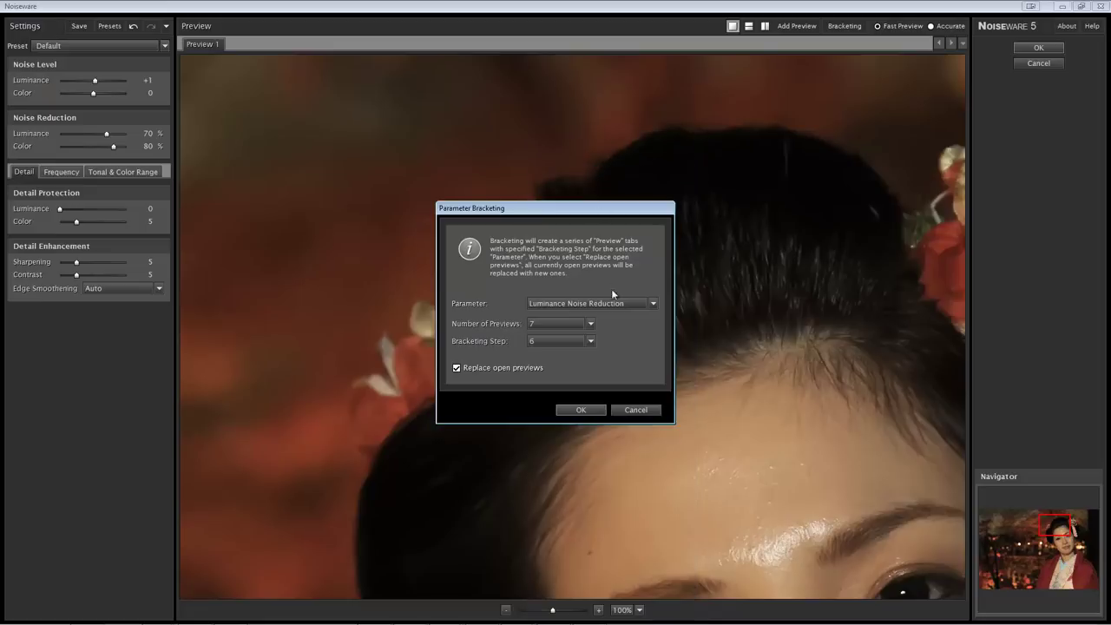
left_click(588, 325)
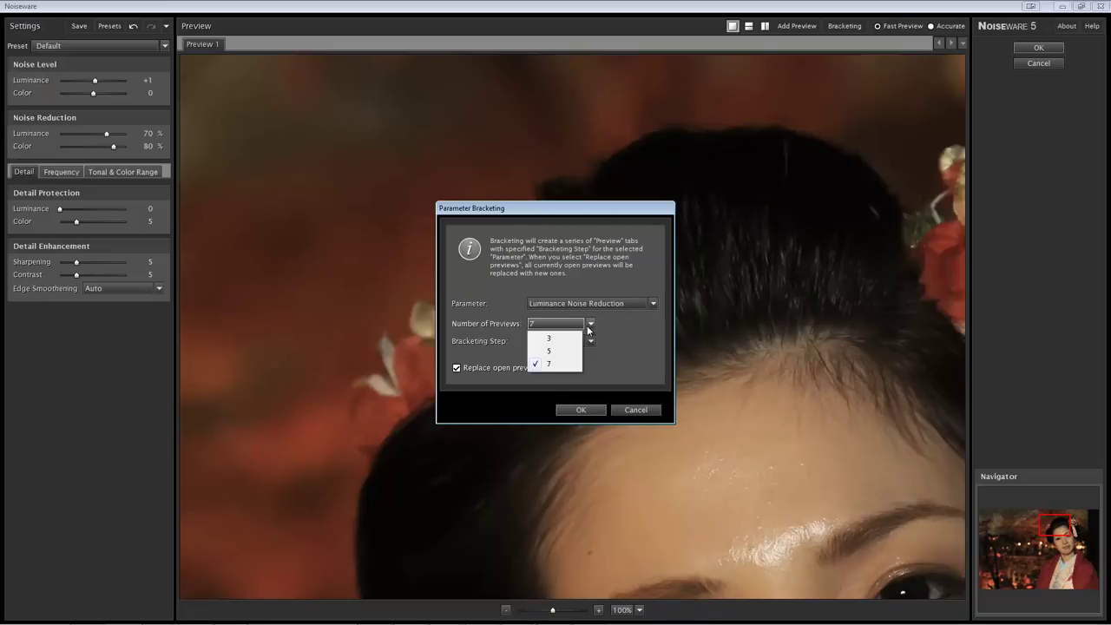
left_click(594, 324)
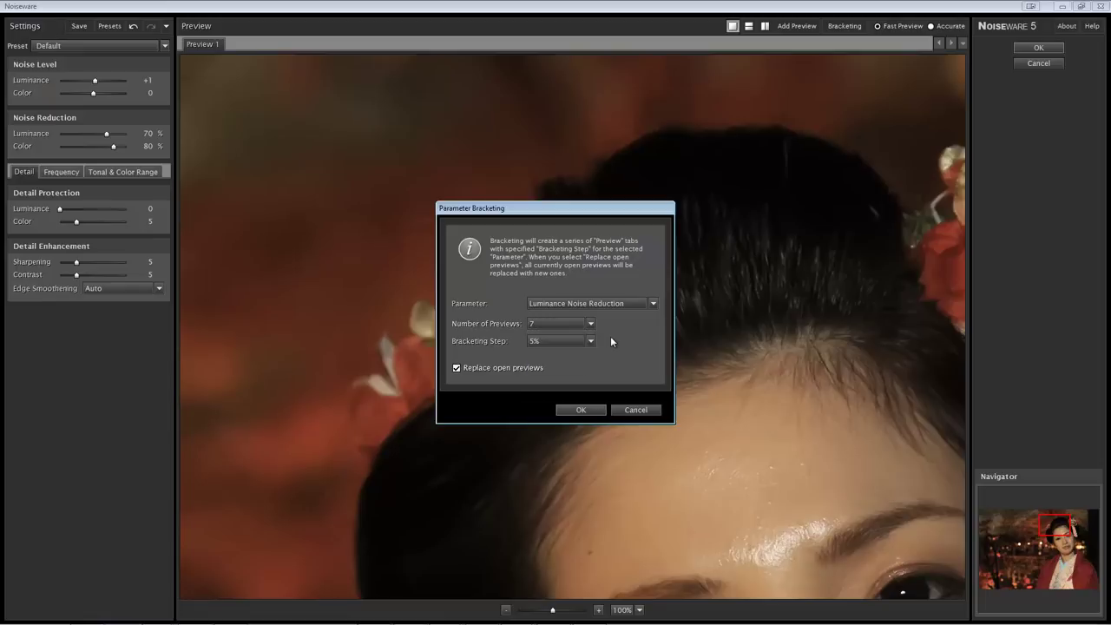
left_click(591, 341)
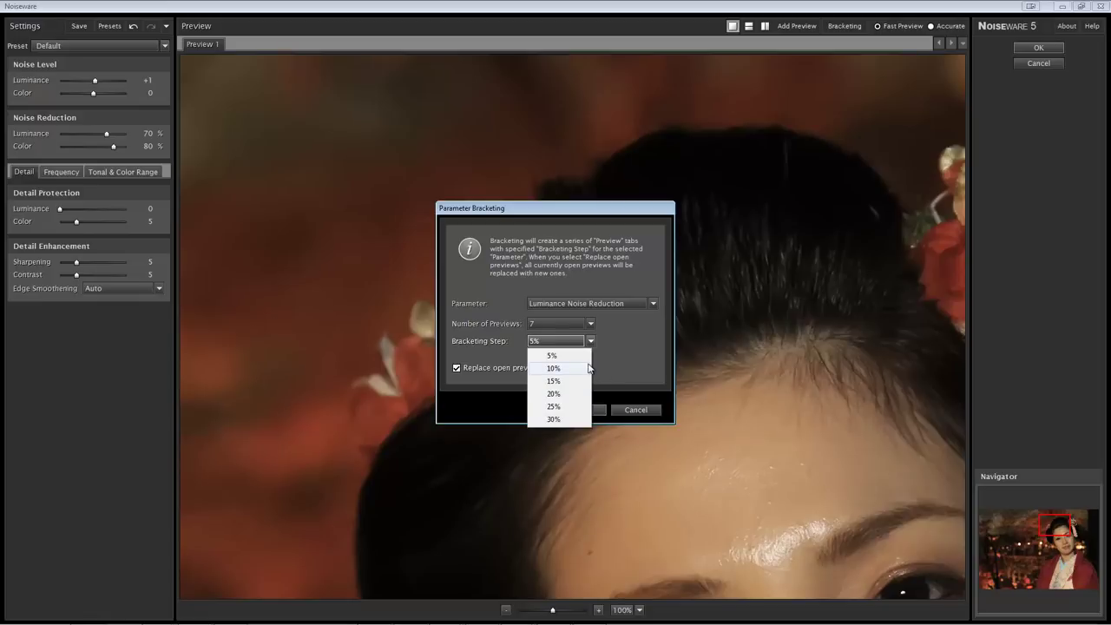
left_click(613, 353)
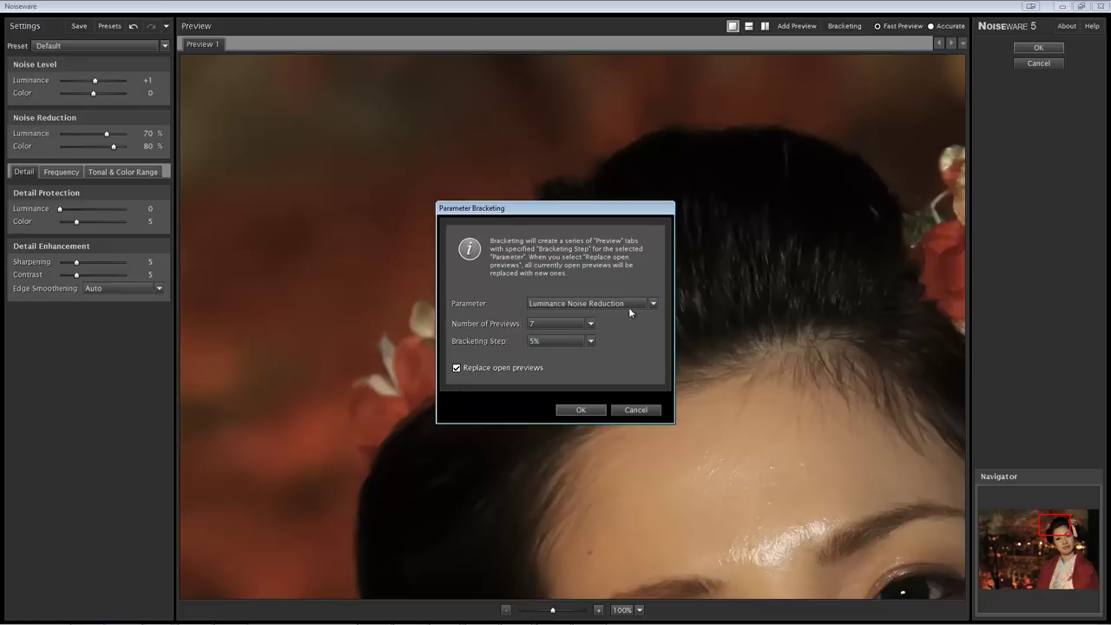
left_click(588, 414)
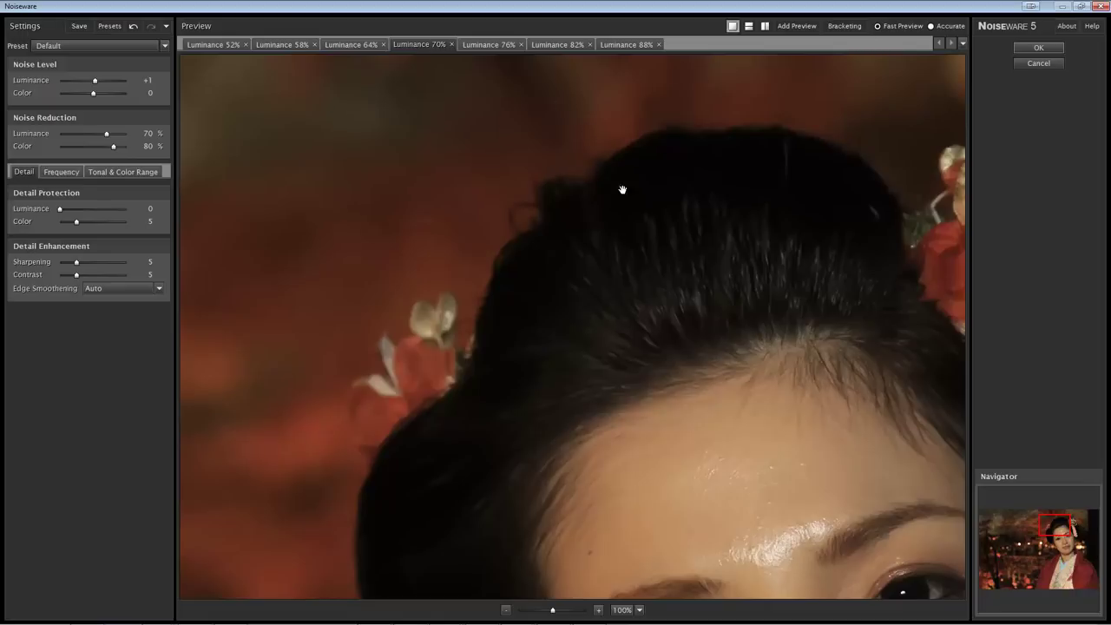
Inspect the background and hair in the Luminance 88% preview.
left_click(616, 45)
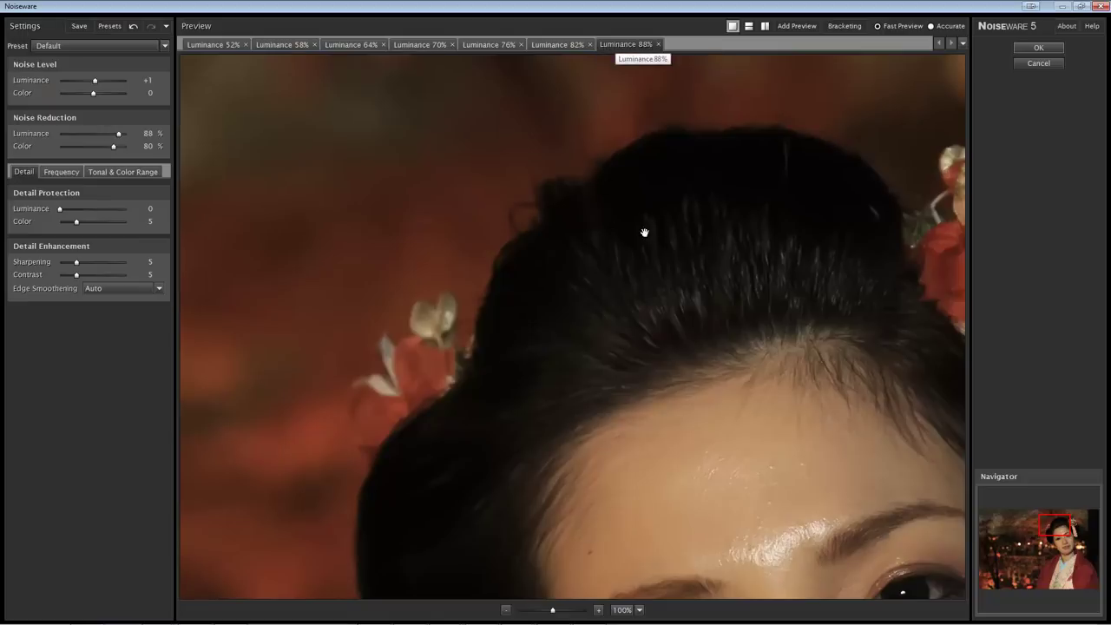
left_click_drag(386, 155, 561, 235)
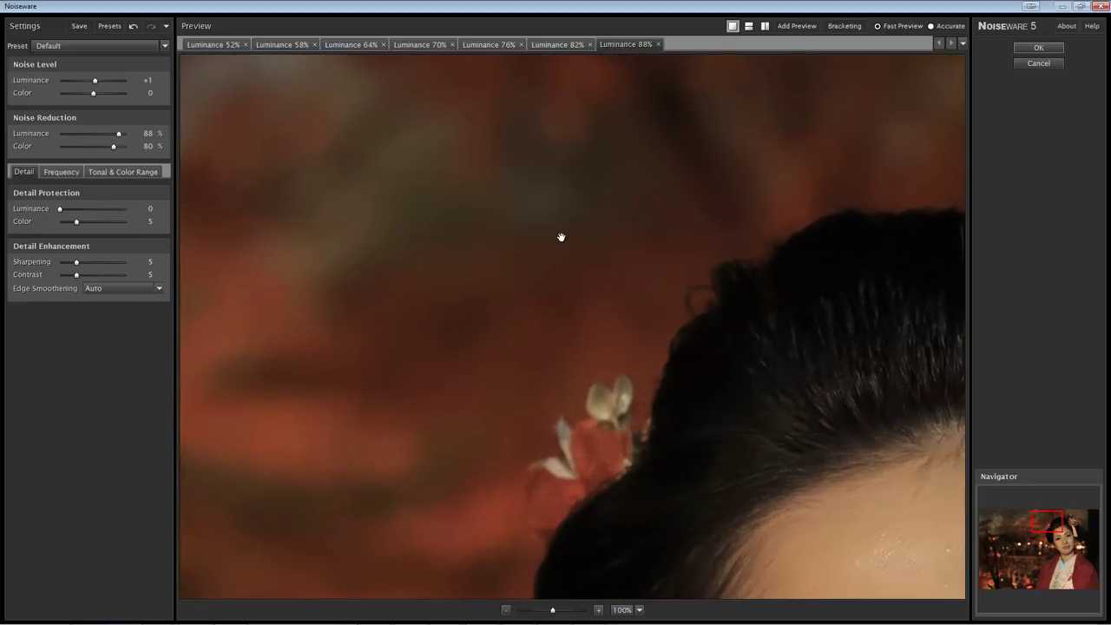
left_click_drag(903, 404, 674, 316)
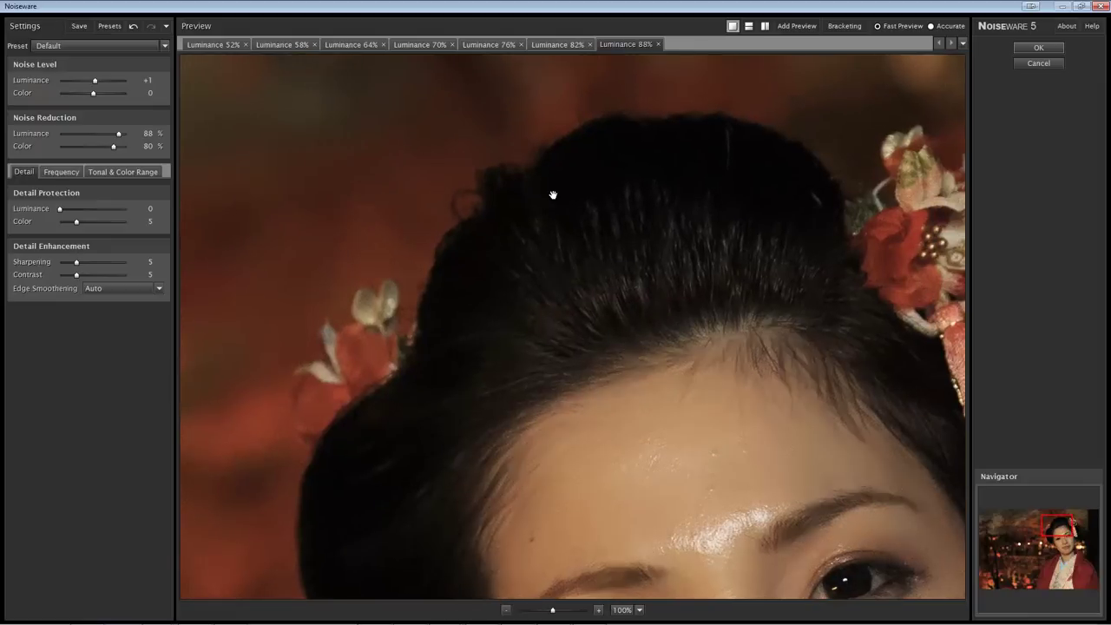
Compare the bracketed luminance previews one after another, from 52% up to 88%.
left_click(213, 45)
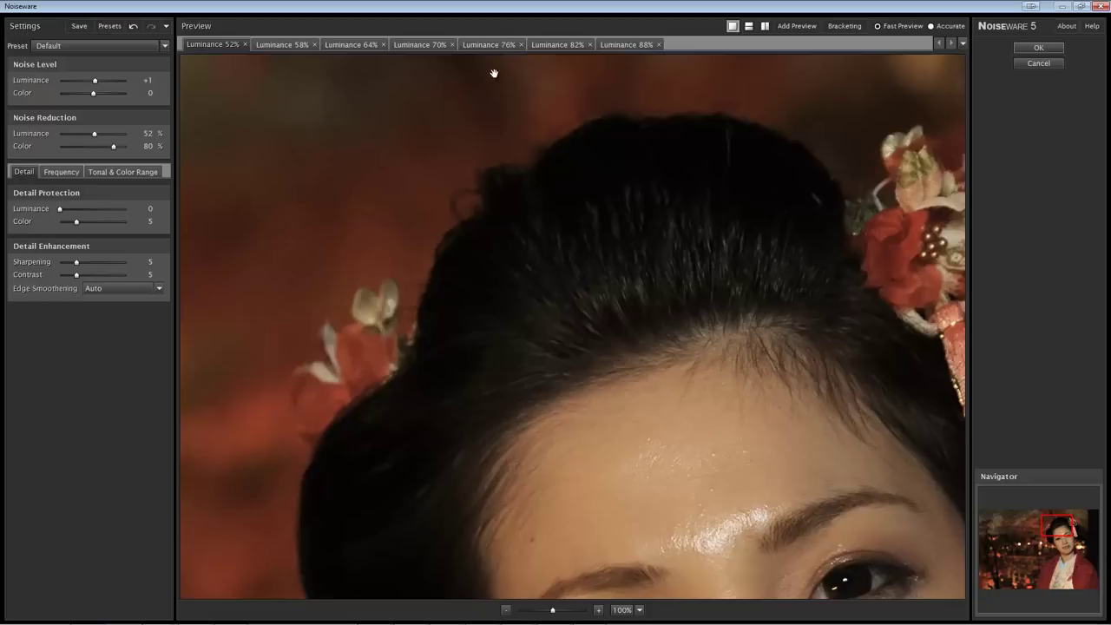
left_click(287, 45)
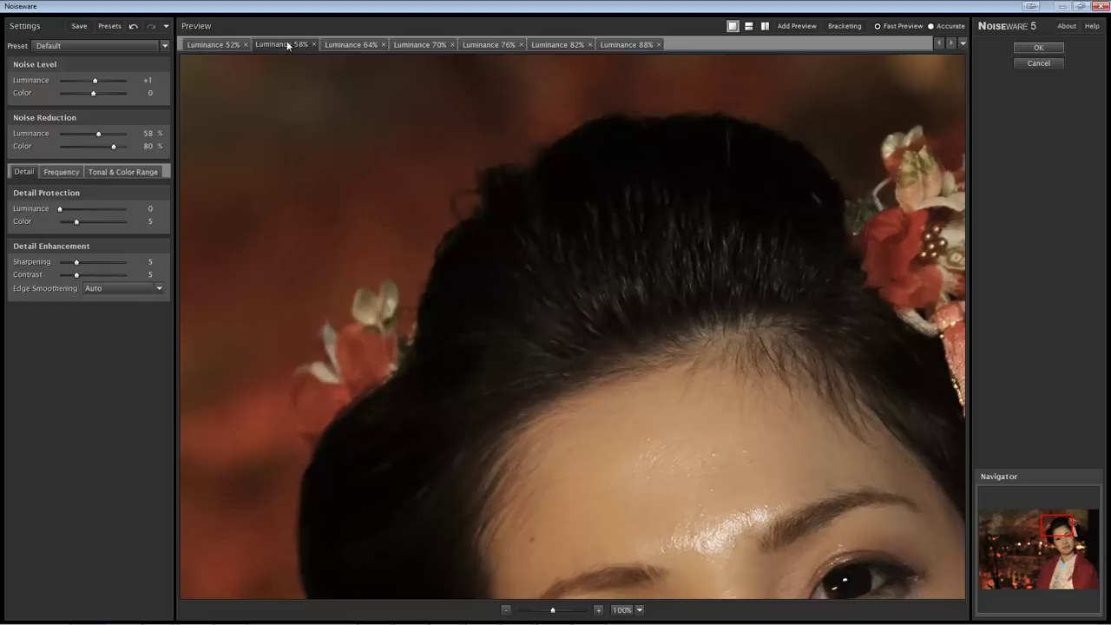
left_click(366, 46)
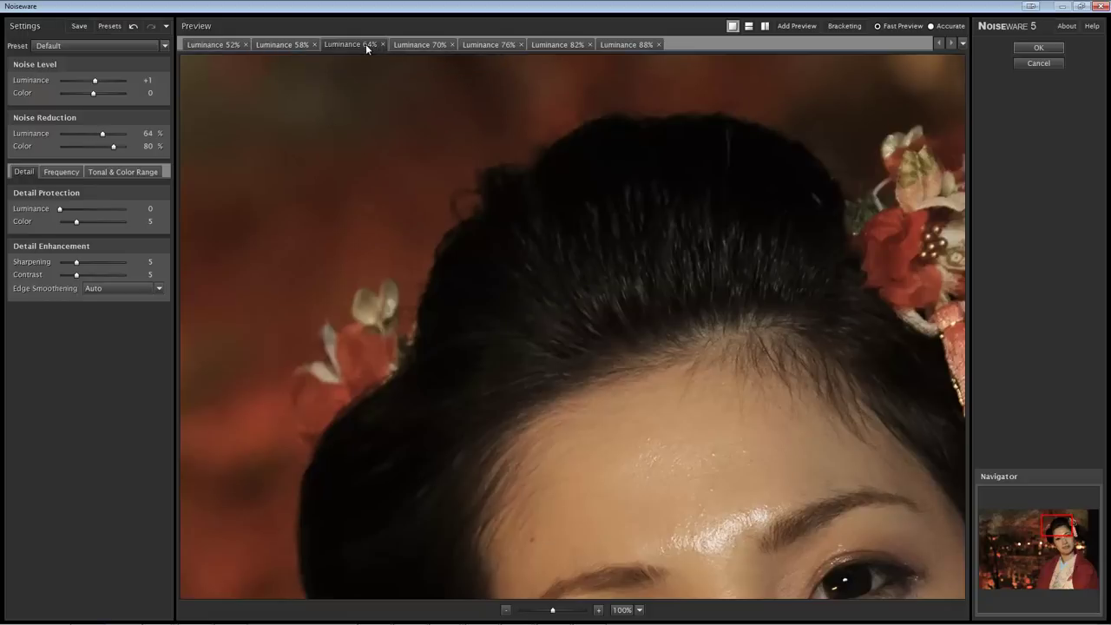
left_click(423, 44)
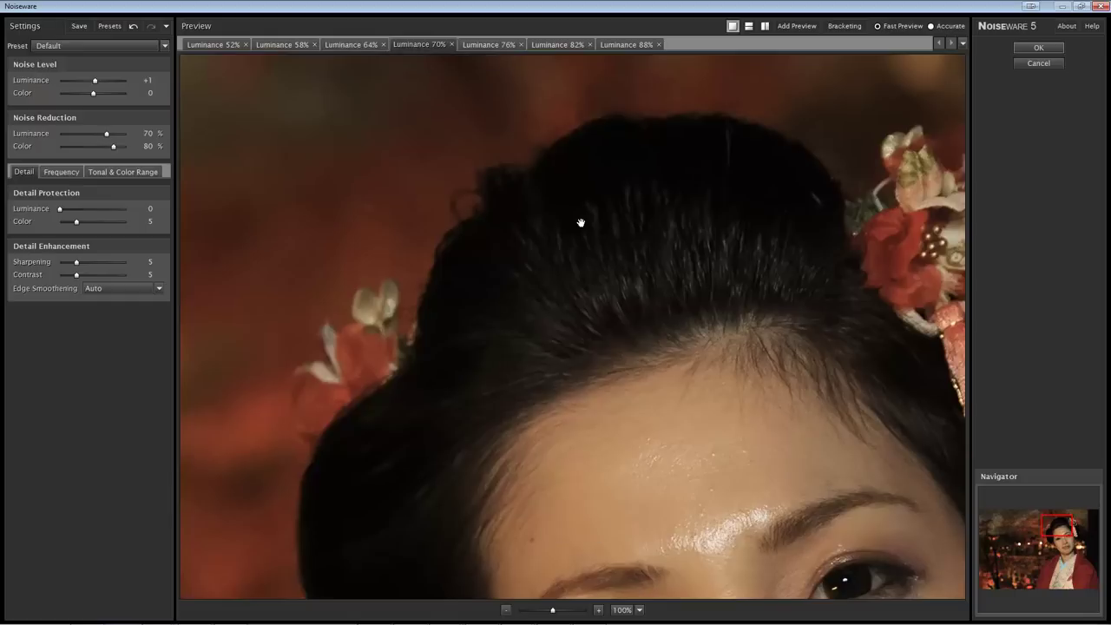
left_click(495, 45)
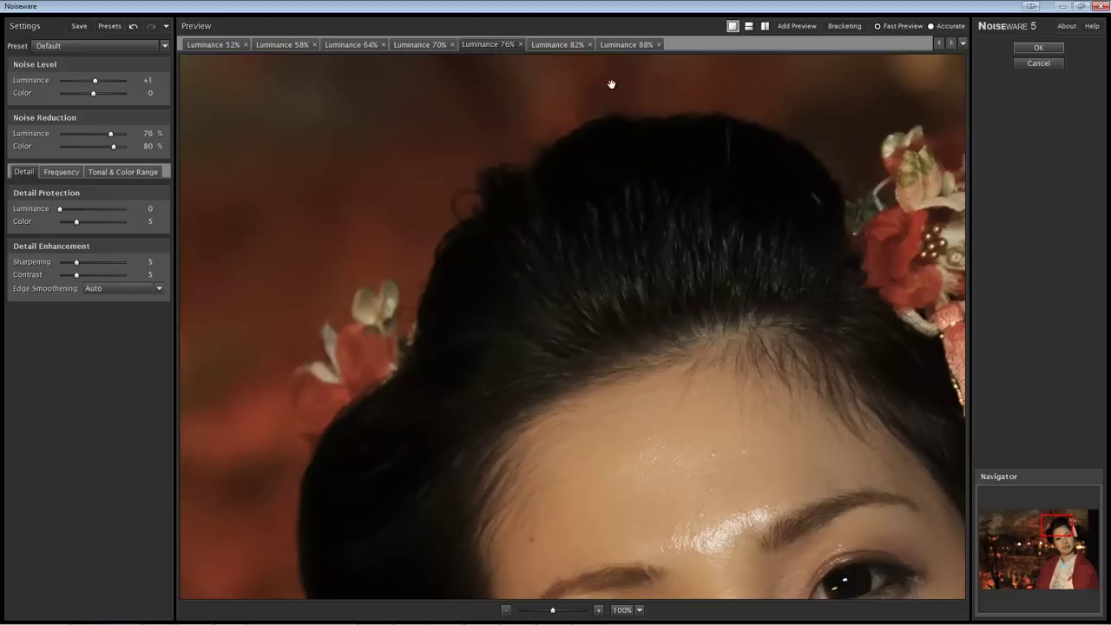
left_click(561, 47)
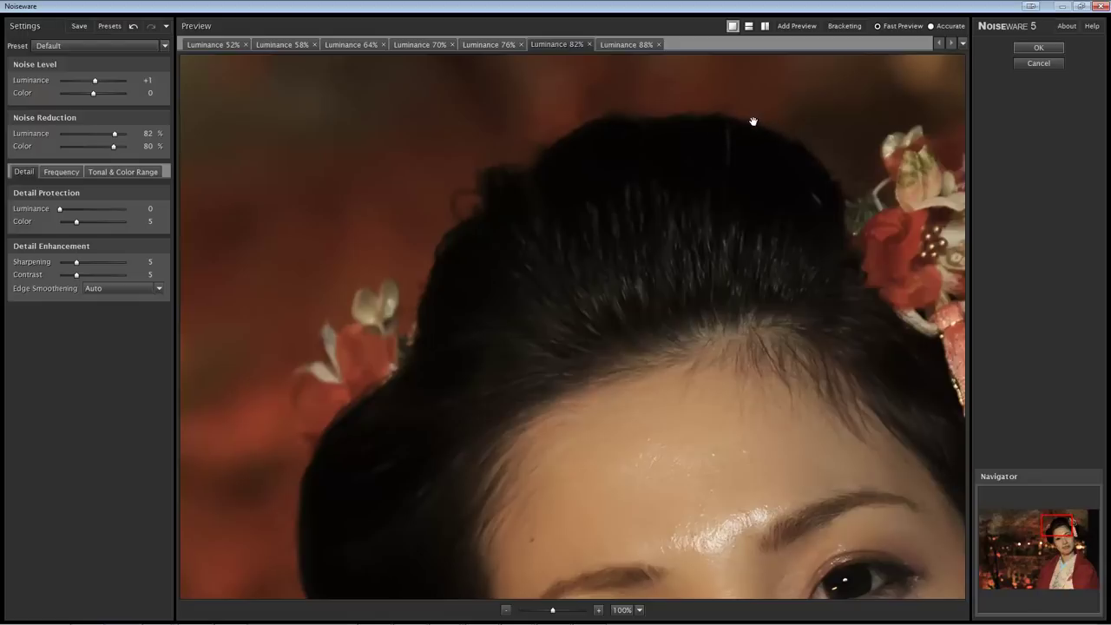
left_click(610, 47)
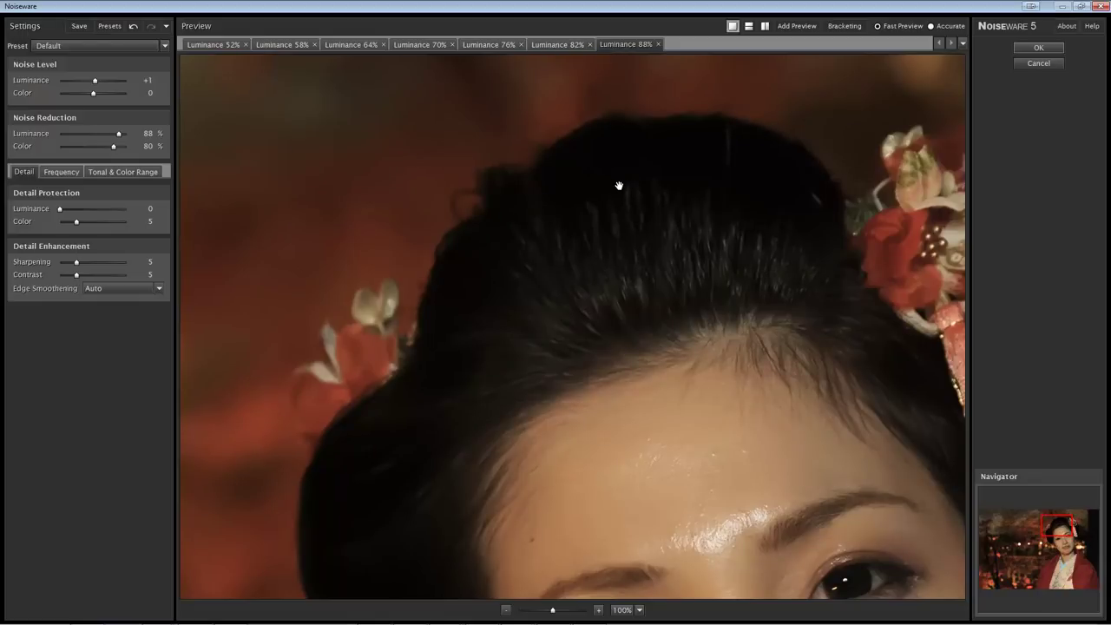
Compare the Luminance 70% and 76% previews, then keep the 76% one and close all other previews.
left_click(427, 44)
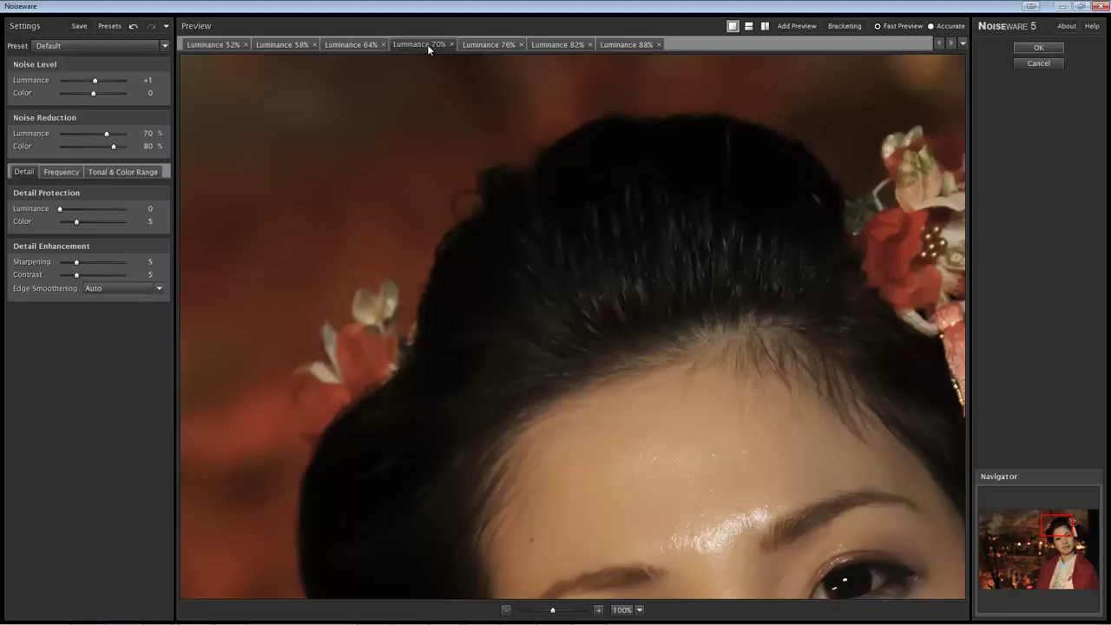
left_click(501, 45)
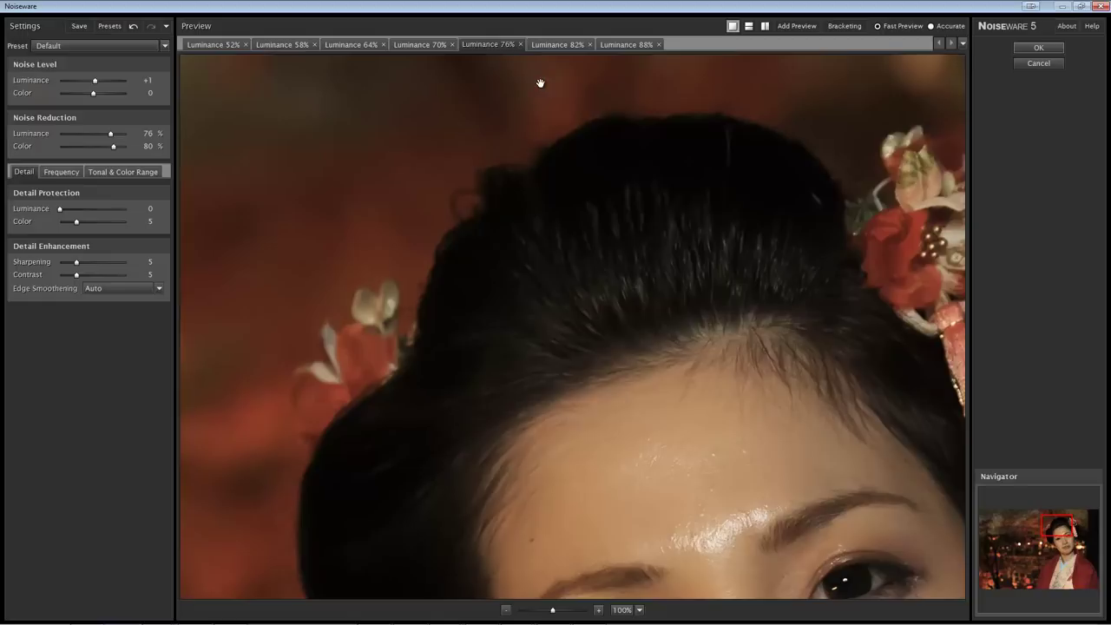
right_click(500, 47)
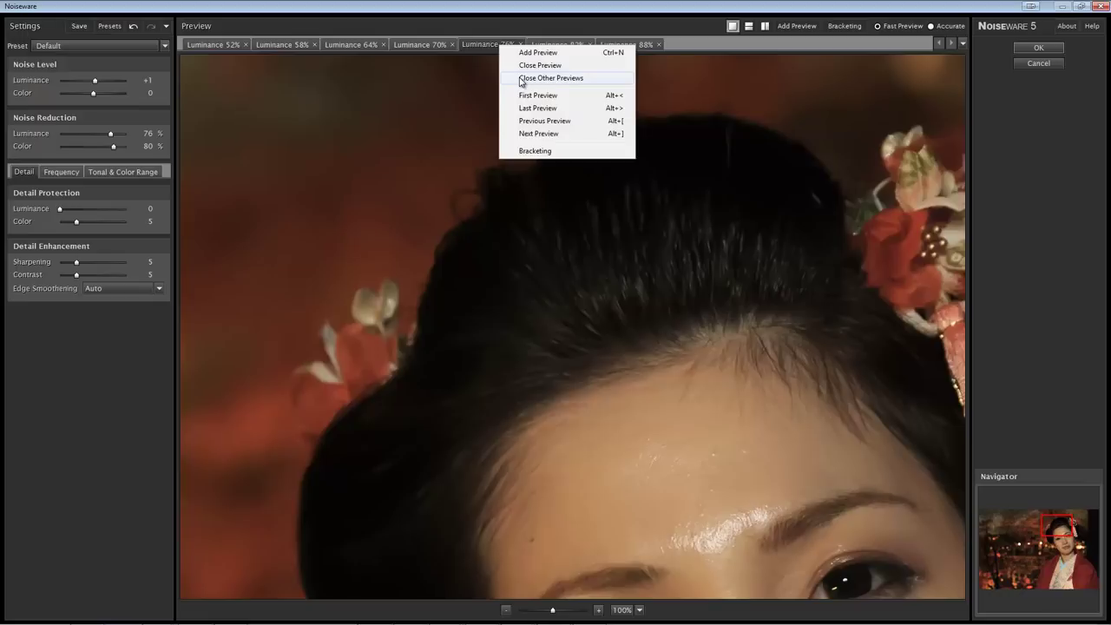
left_click(573, 82)
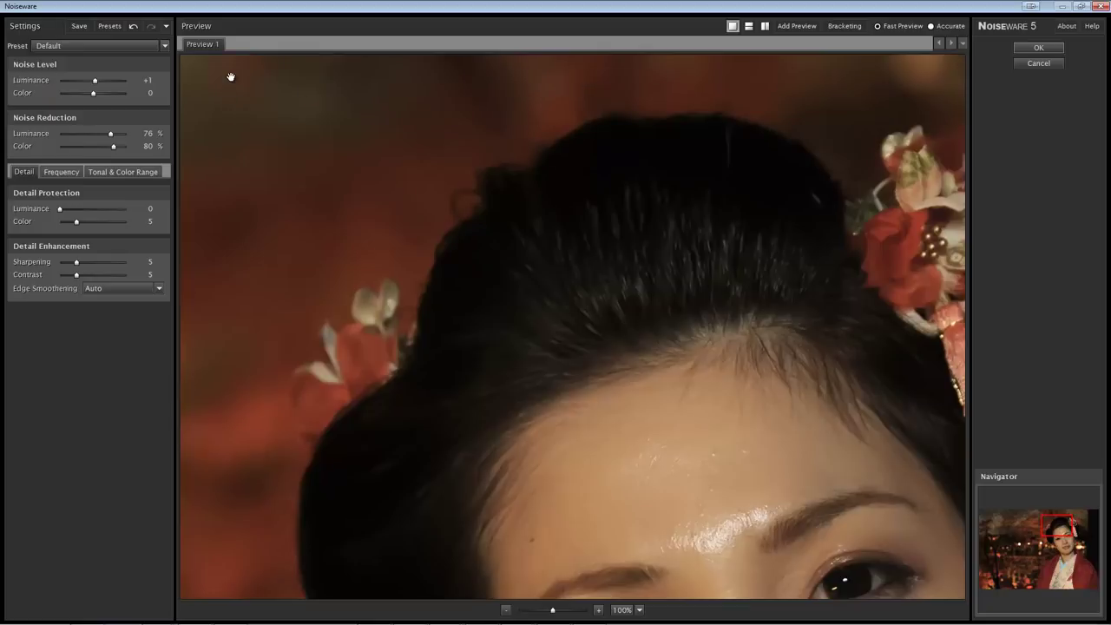
Bracket Sharpening across 7 previews with a bracketing step of 6, replacing the open preview.
left_click(855, 30)
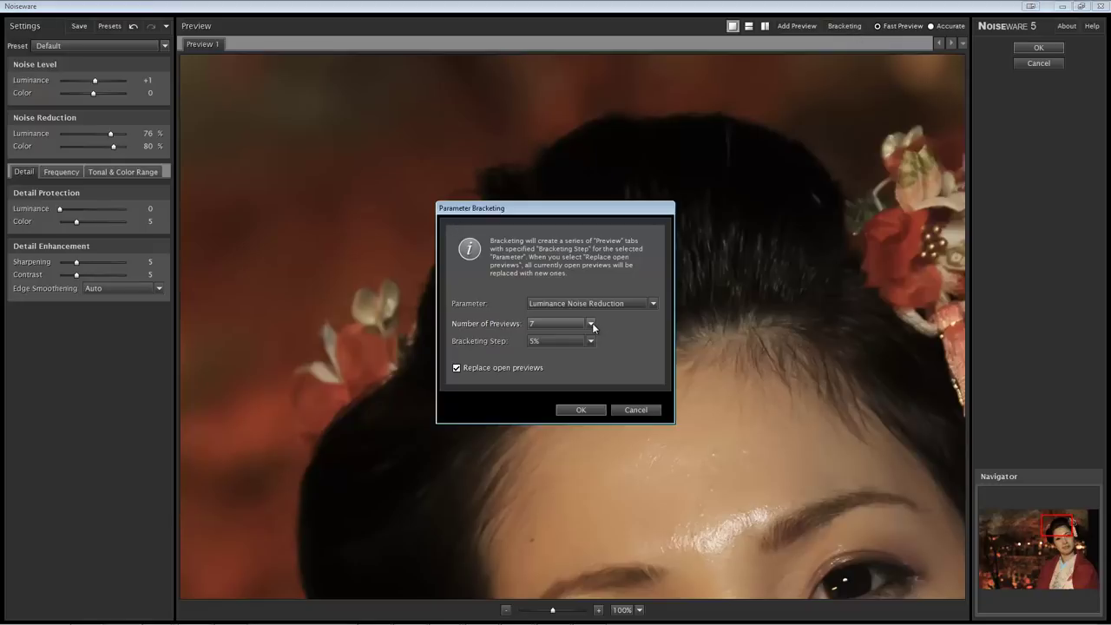
left_click(653, 304)
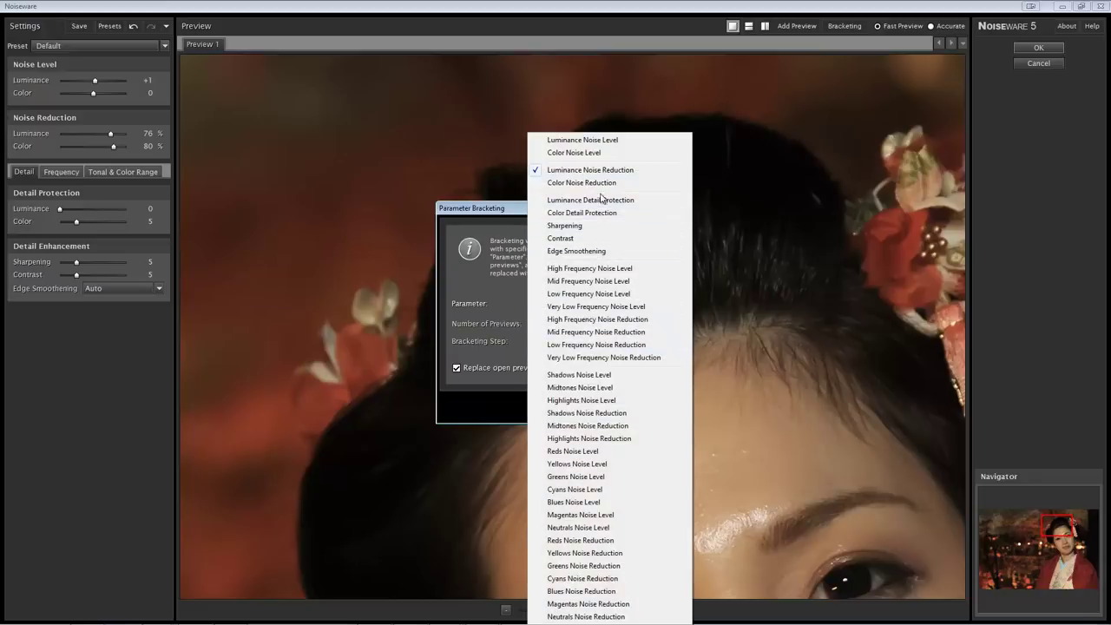
left_click(604, 228)
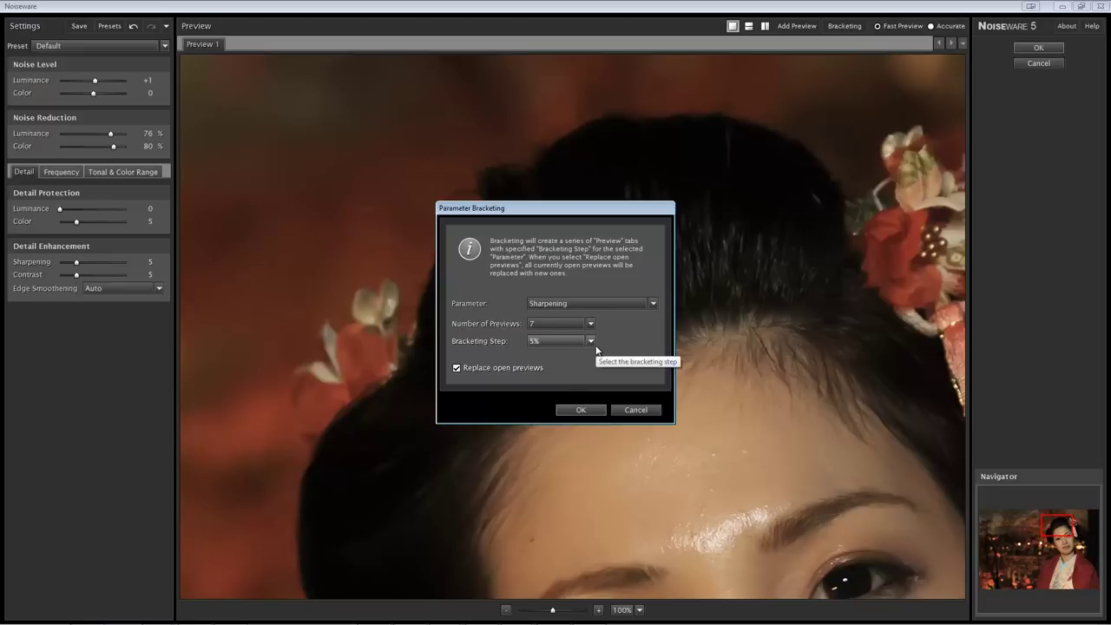
left_click(592, 341)
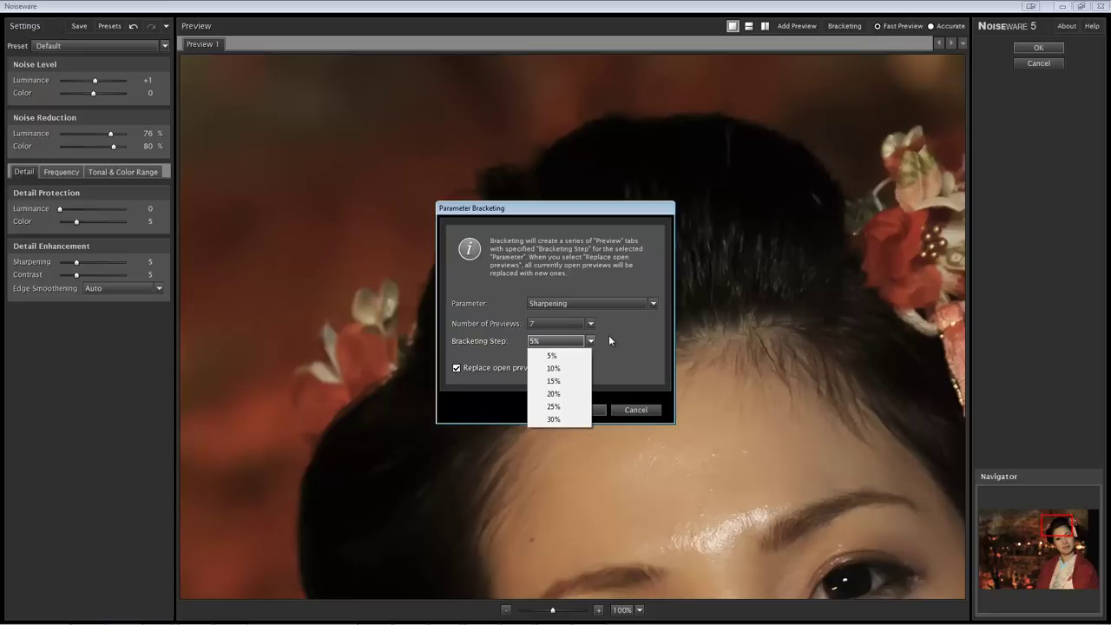
type("6")
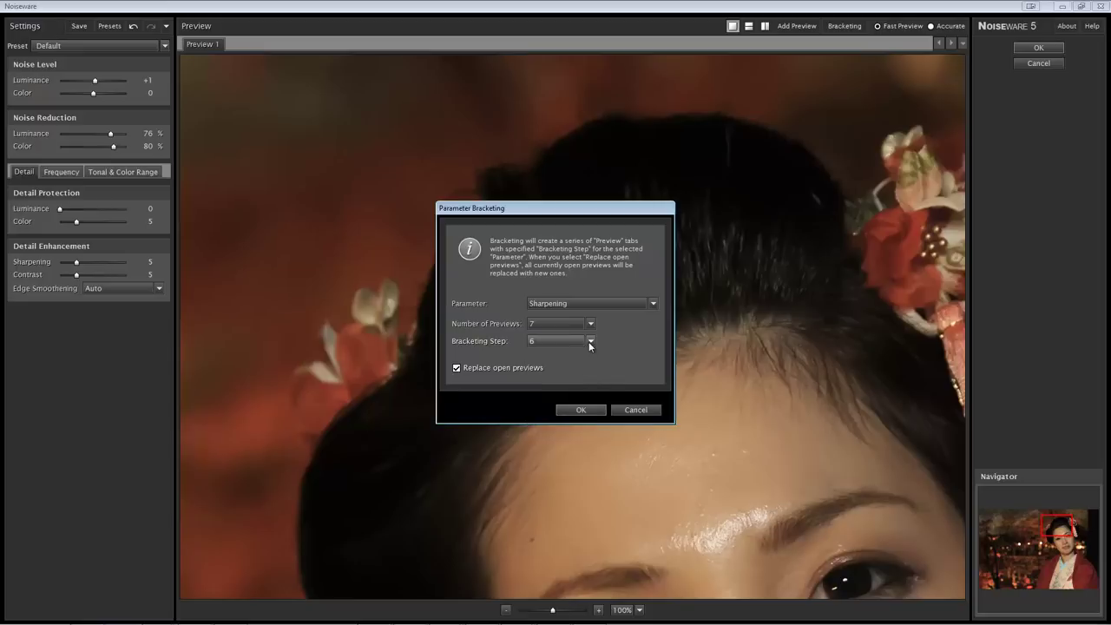
left_click(592, 341)
left_click(591, 343)
left_click(577, 411)
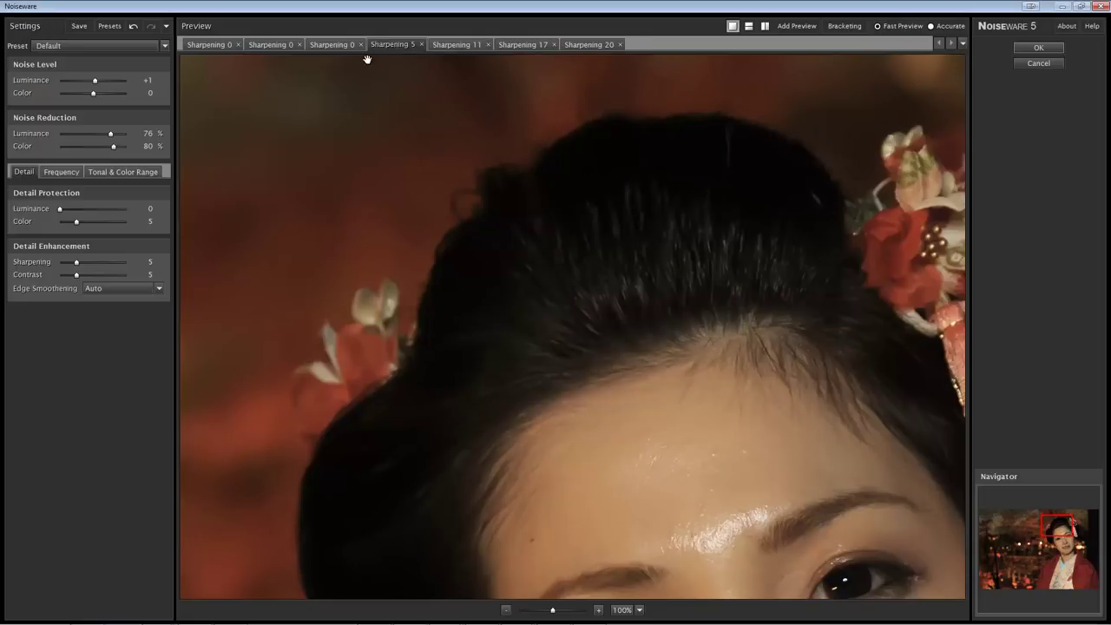
Compare hair and skin detail in the Sharpening 20, 0, 5 and 11 previews.
left_click(588, 44)
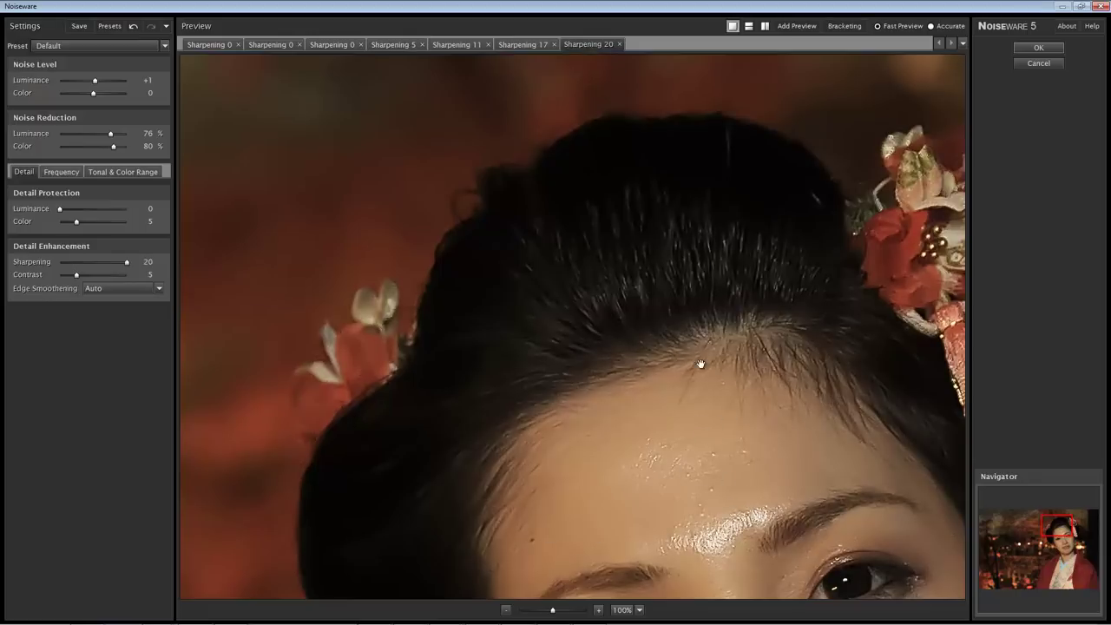
left_click(213, 44)
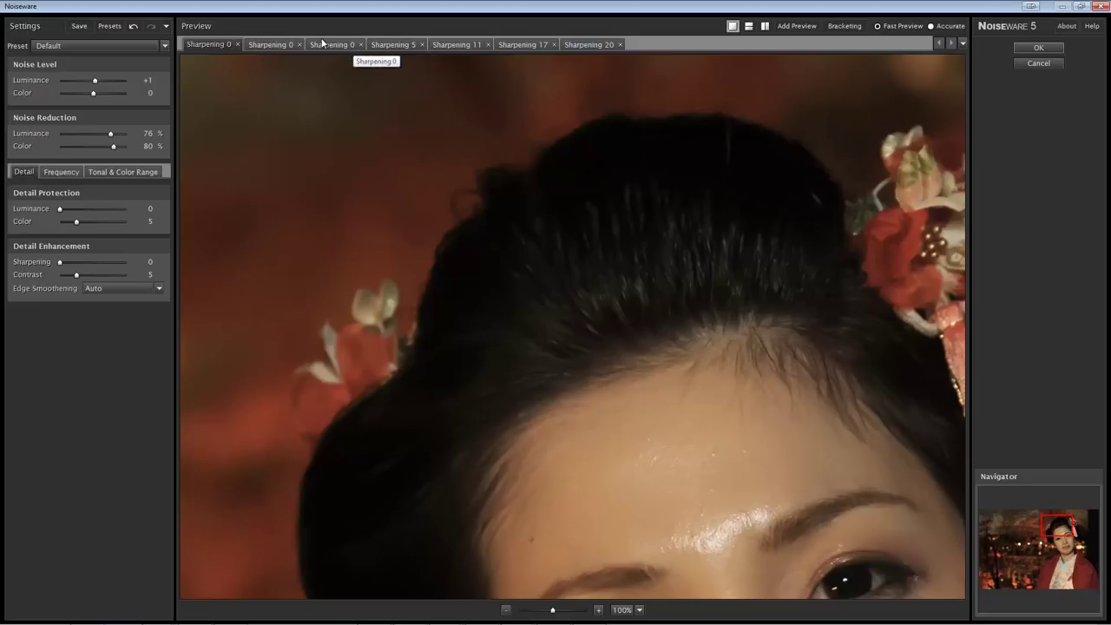
left_click(388, 44)
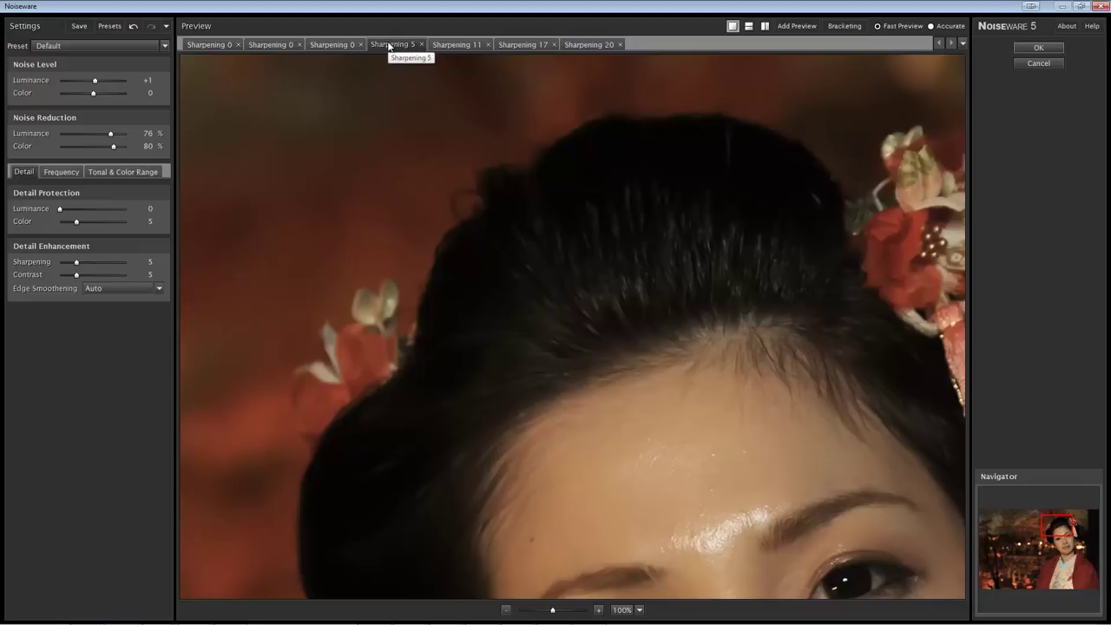
left_click(449, 47)
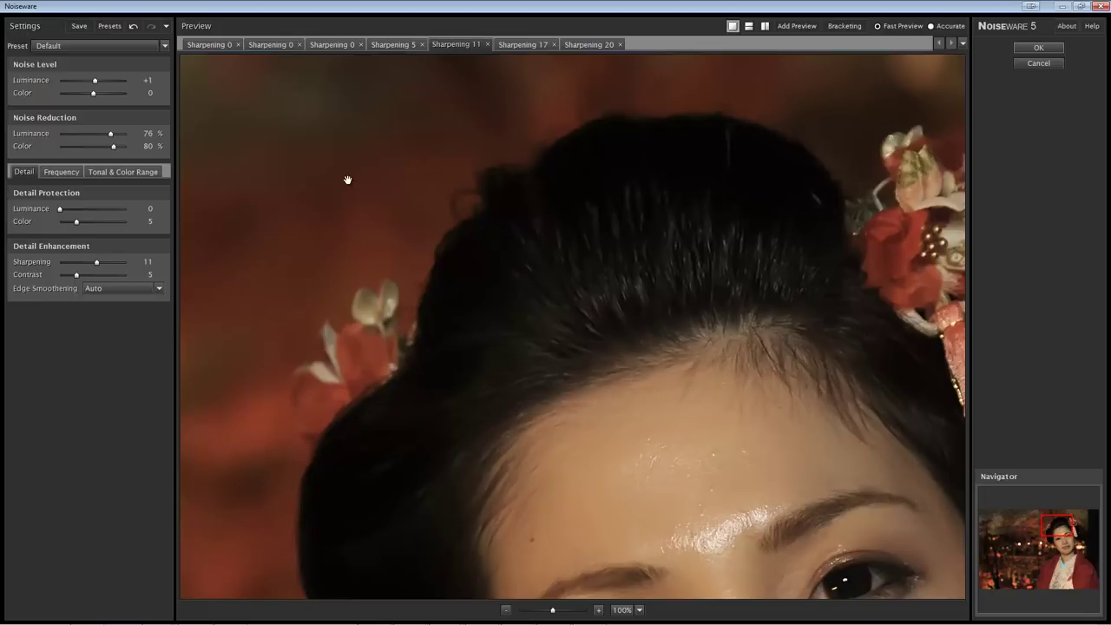
left_click_drag(921, 272, 667, 286)
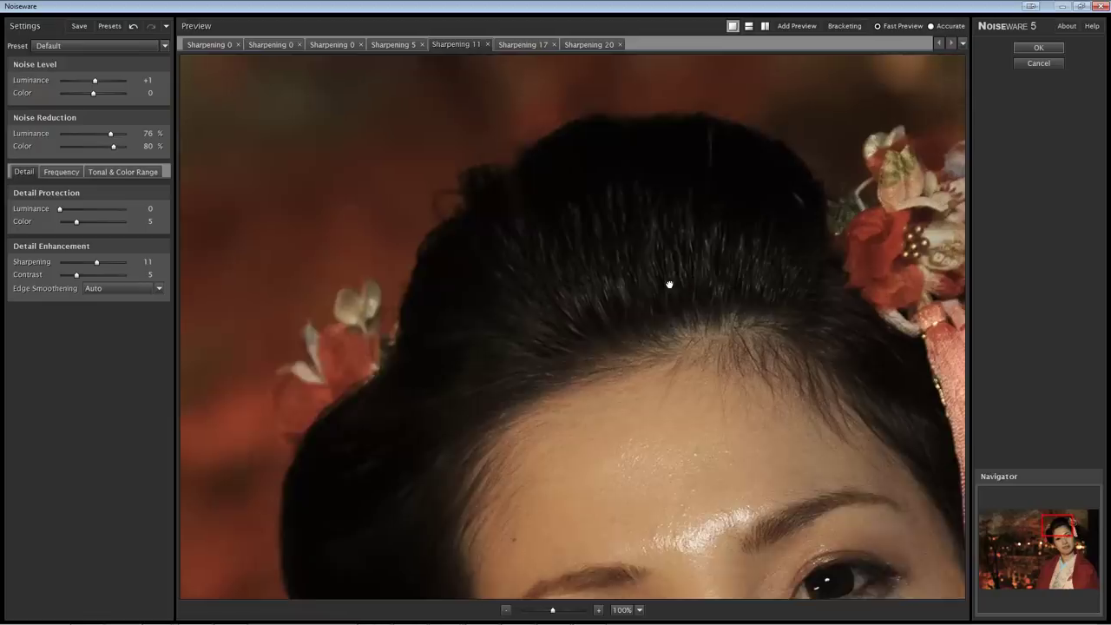
Compare forehead and hair detail in the Sharpening 0 and 11 previews, then keep the Sharpening 11 preview and close all others.
left_click_drag(515, 342, 665, 189)
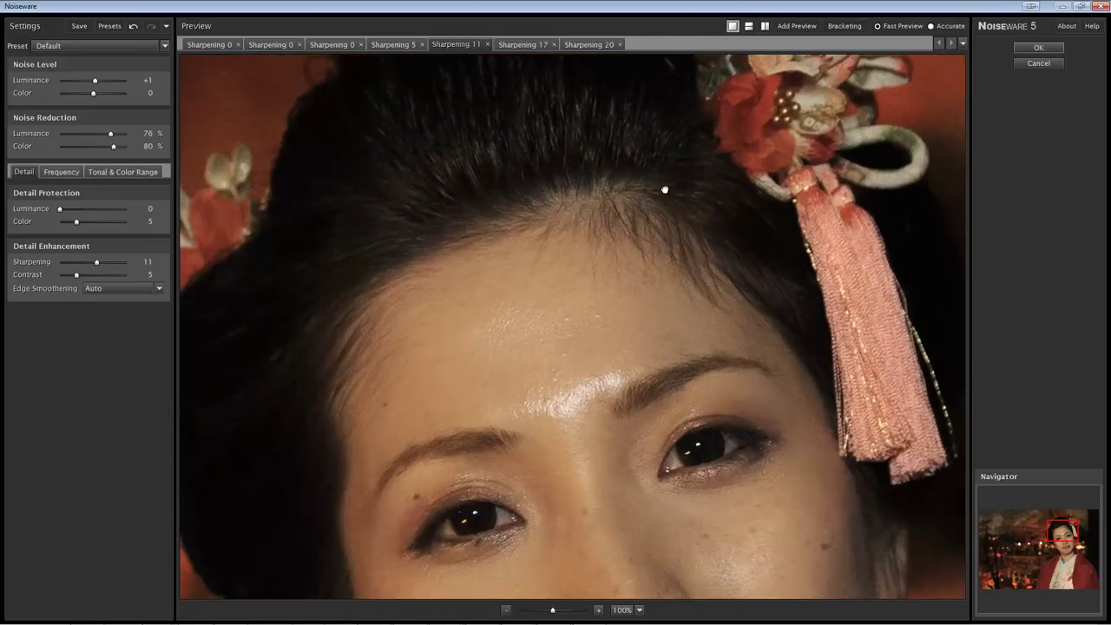
left_click_drag(541, 272, 587, 294)
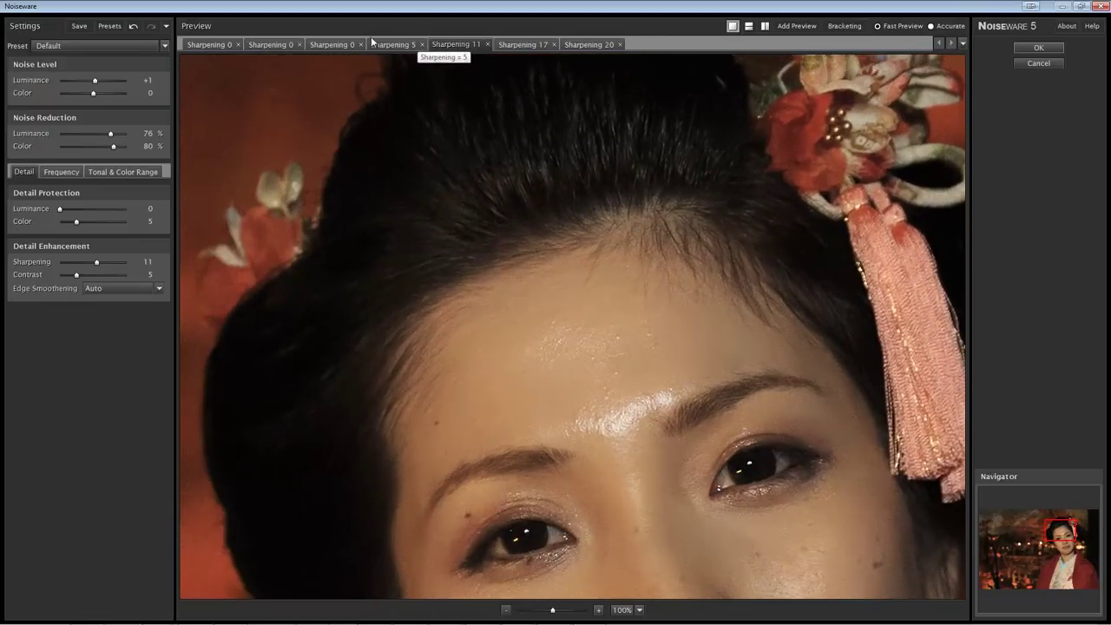
left_click(334, 45)
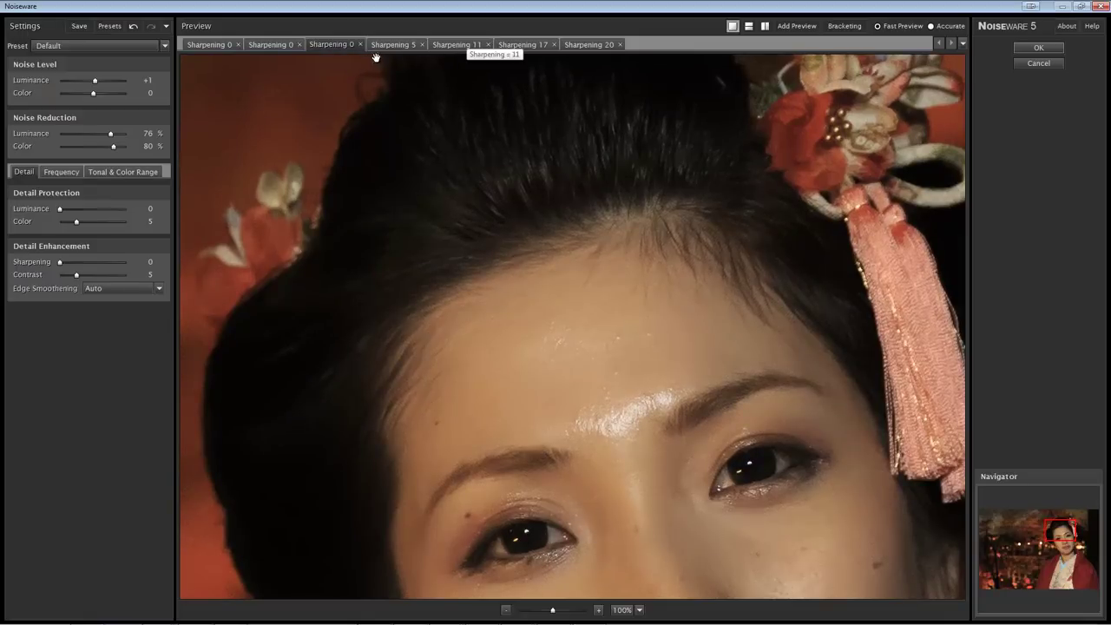
left_click(445, 45)
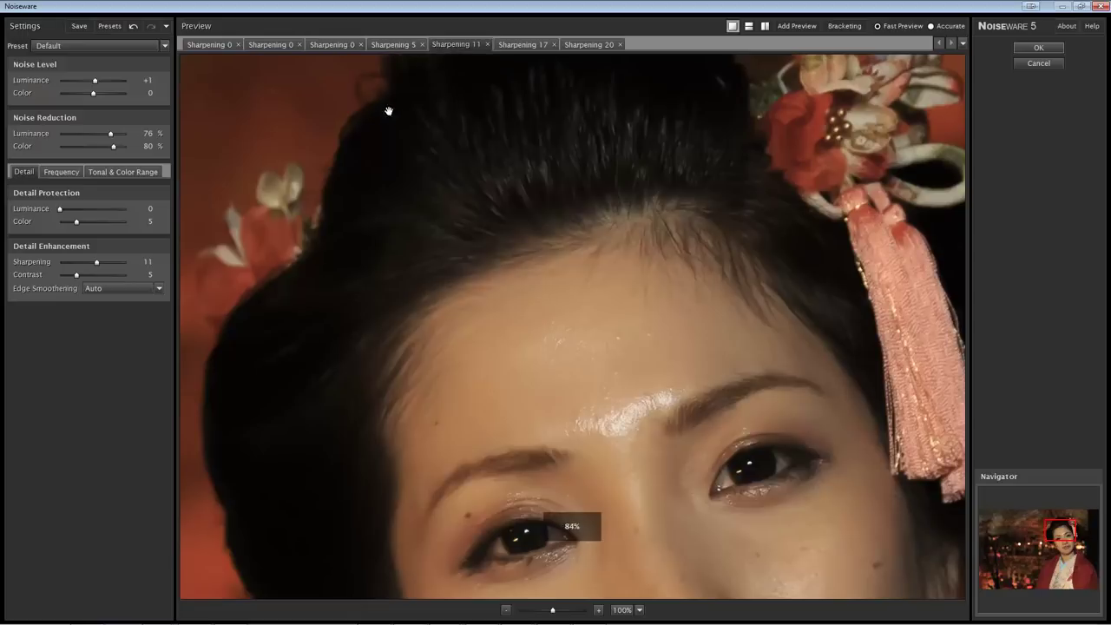
left_click_drag(439, 163, 460, 199)
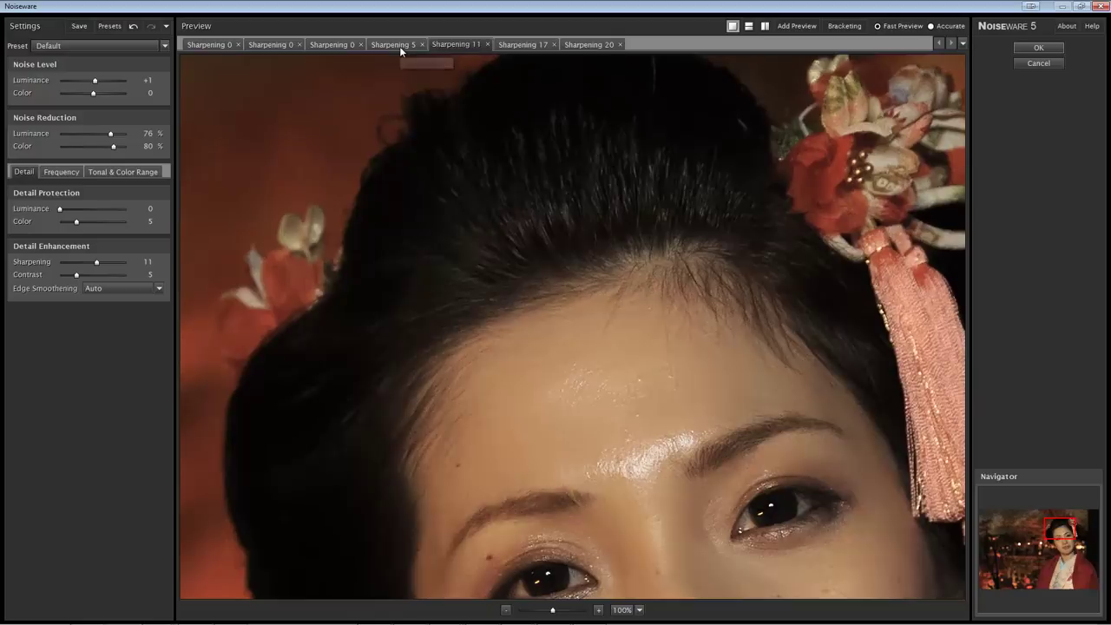
right_click(455, 43)
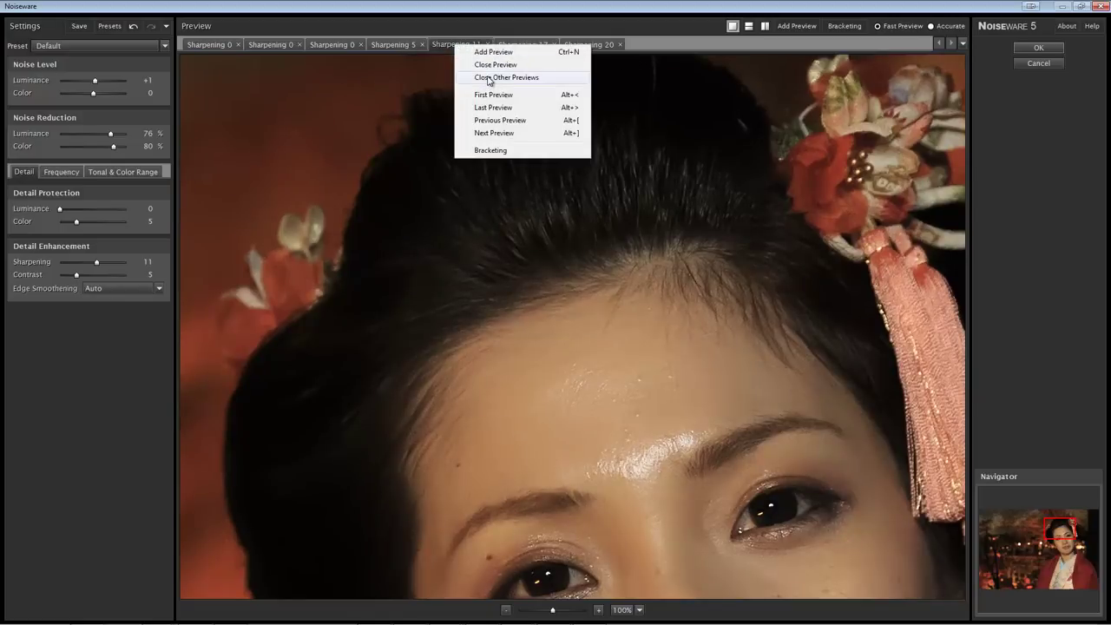
left_click(490, 79)
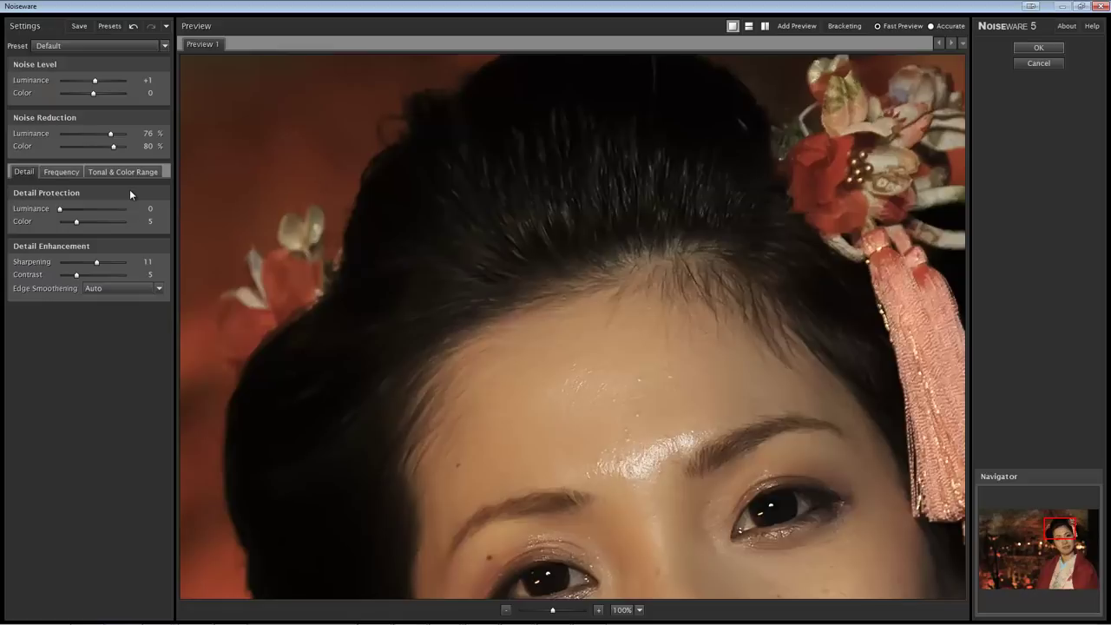
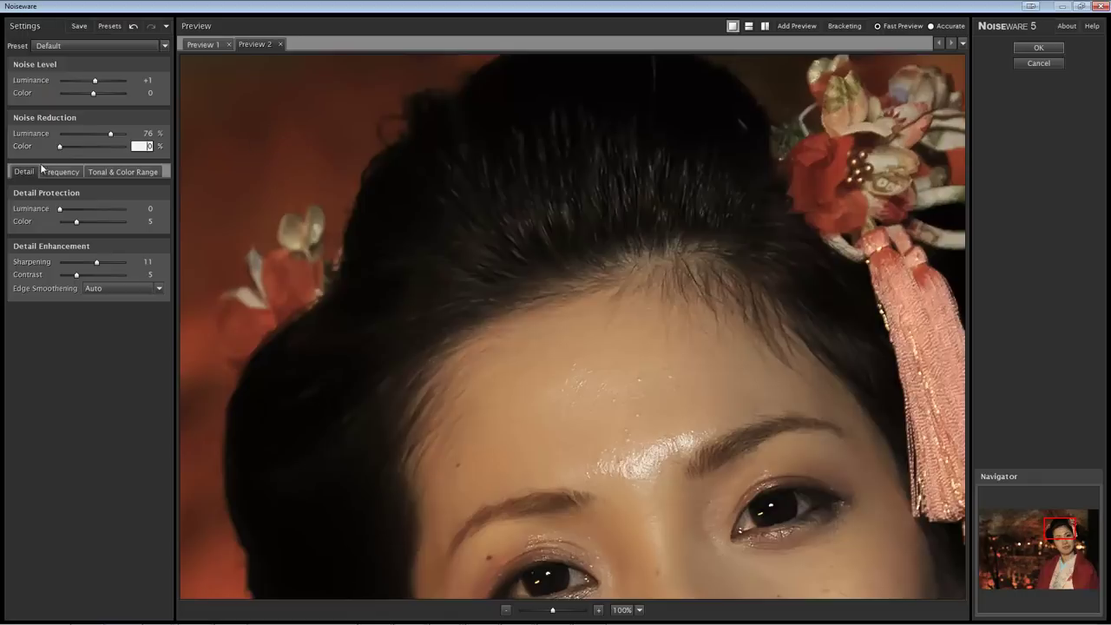
Test Color noise reduction at 100% and 0%, examining the red background and hair edge at 200% zoom and the portrait at 50%.
left_click_drag(59, 149, 139, 151)
left_click(638, 610)
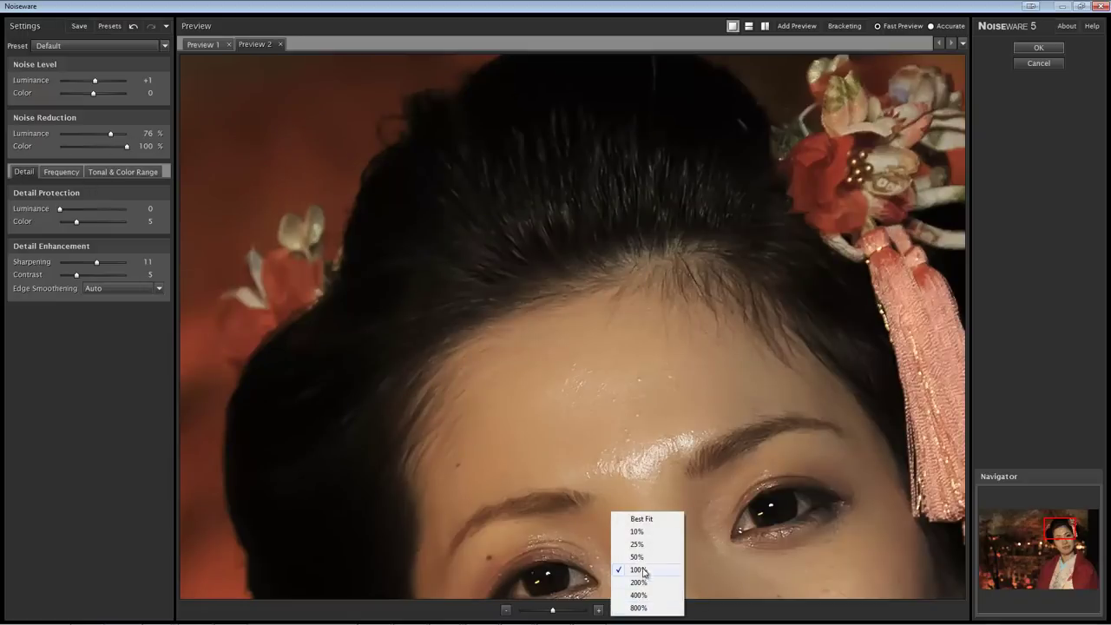
left_click(644, 583)
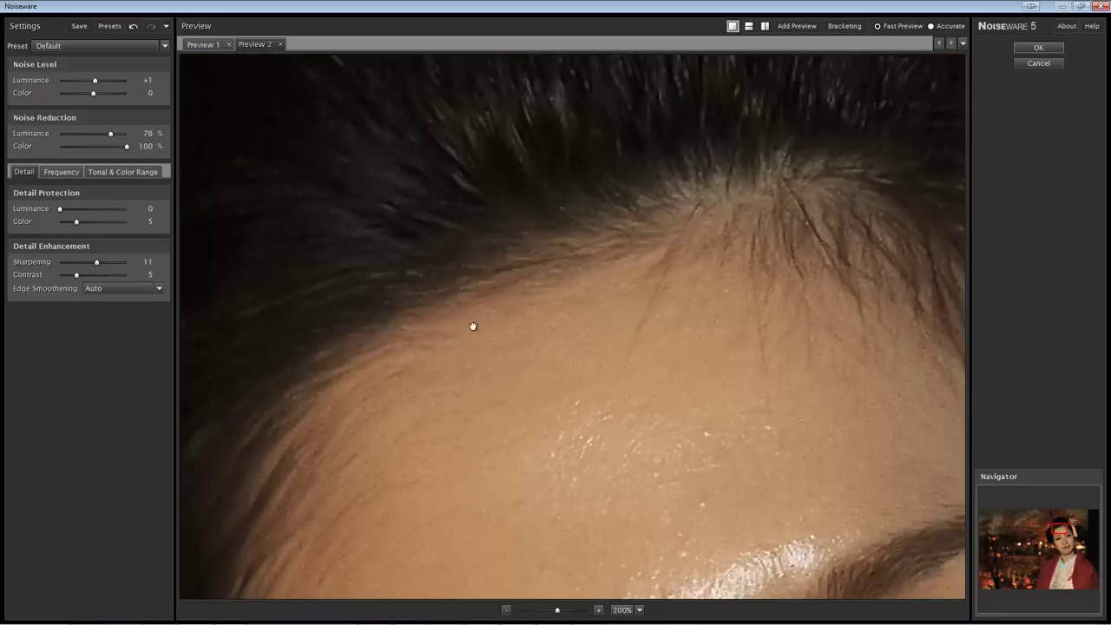
left_click_drag(473, 326, 782, 486)
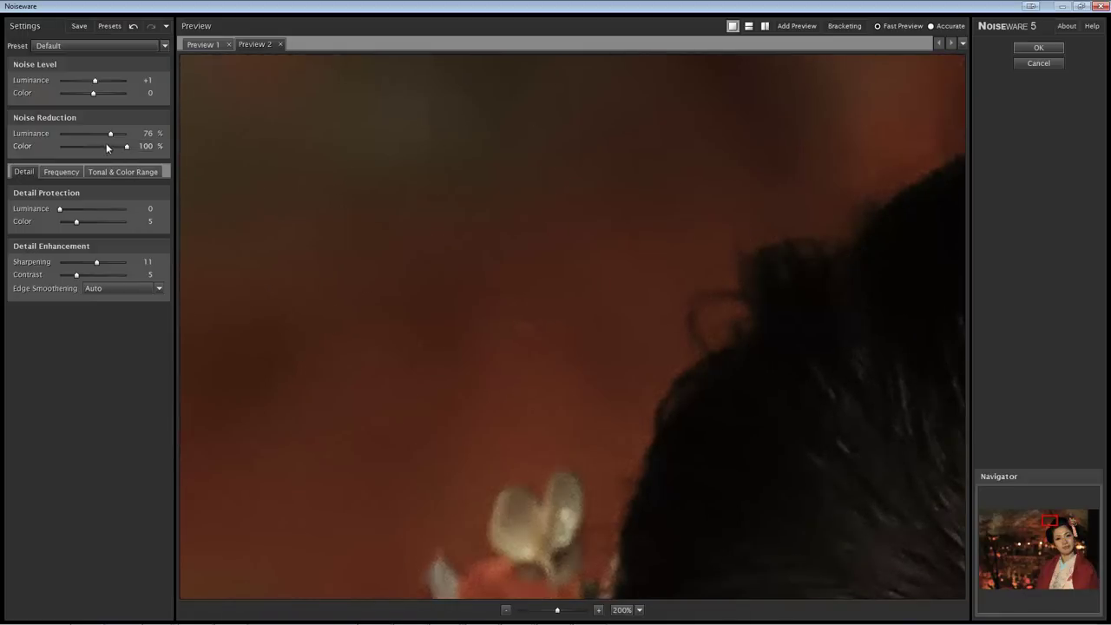
left_click_drag(129, 146, 47, 157)
left_click(641, 610)
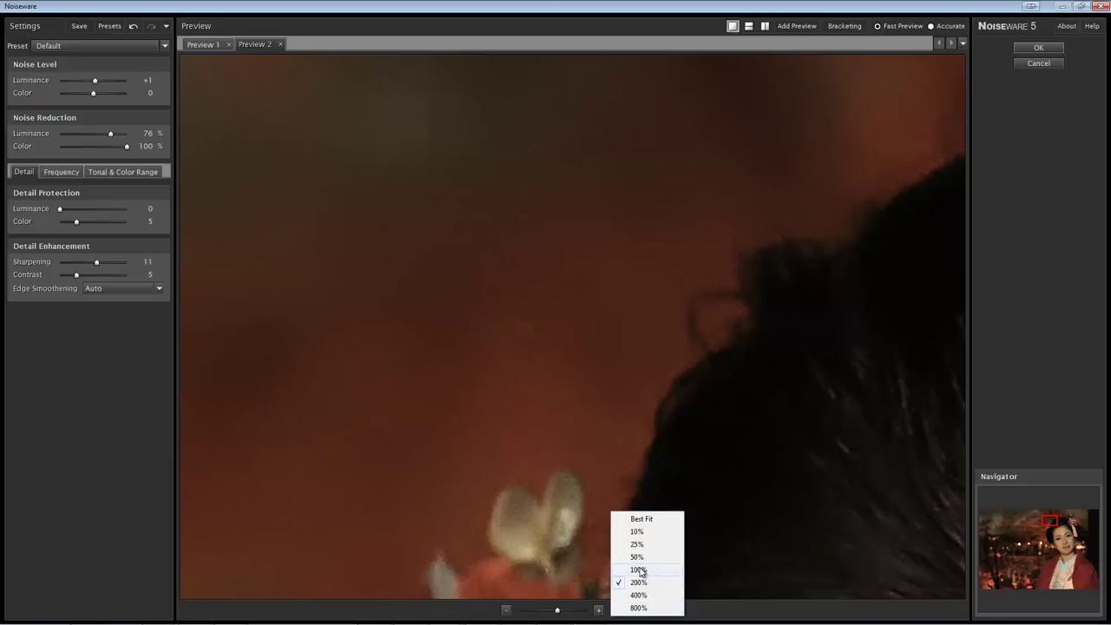
left_click(639, 557)
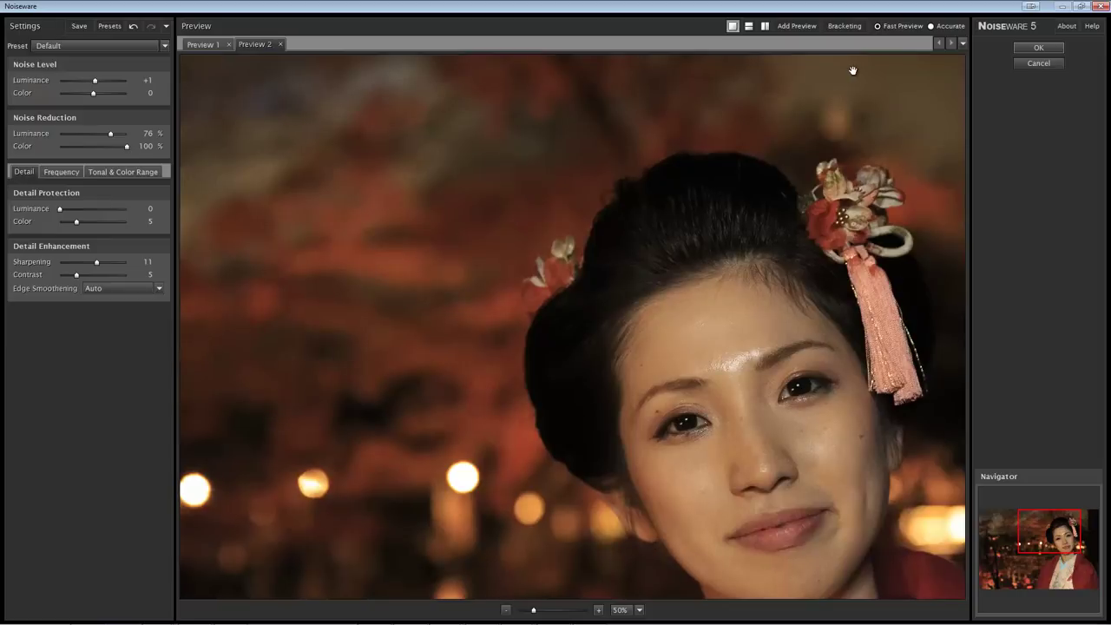
Show the before and after previews stacked and set Color noise reduction to 56%.
left_click(750, 27)
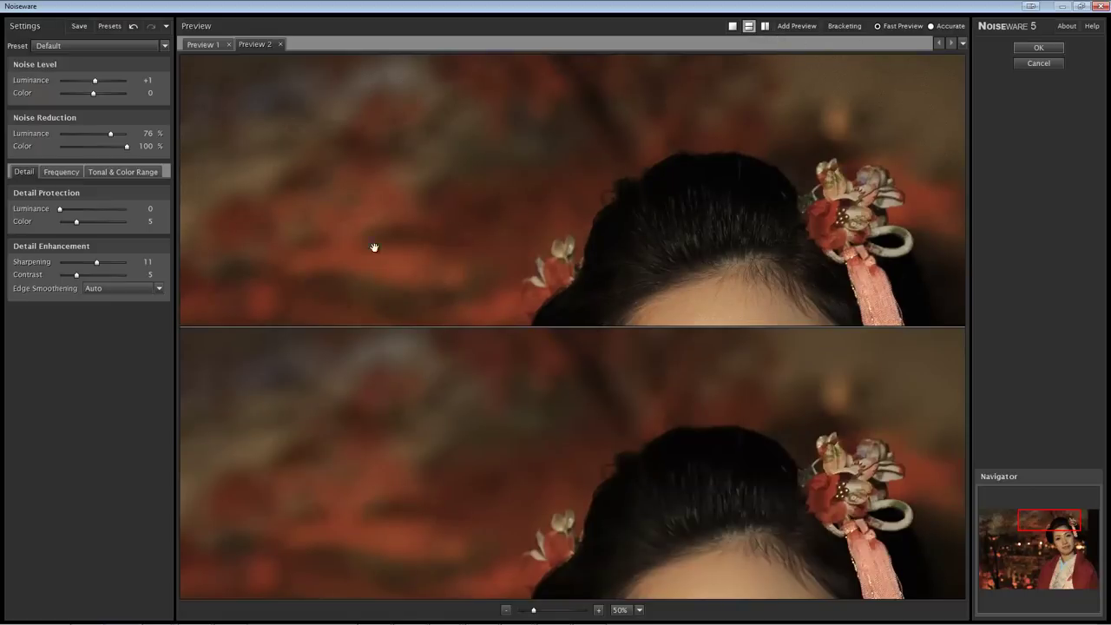
left_click(127, 149)
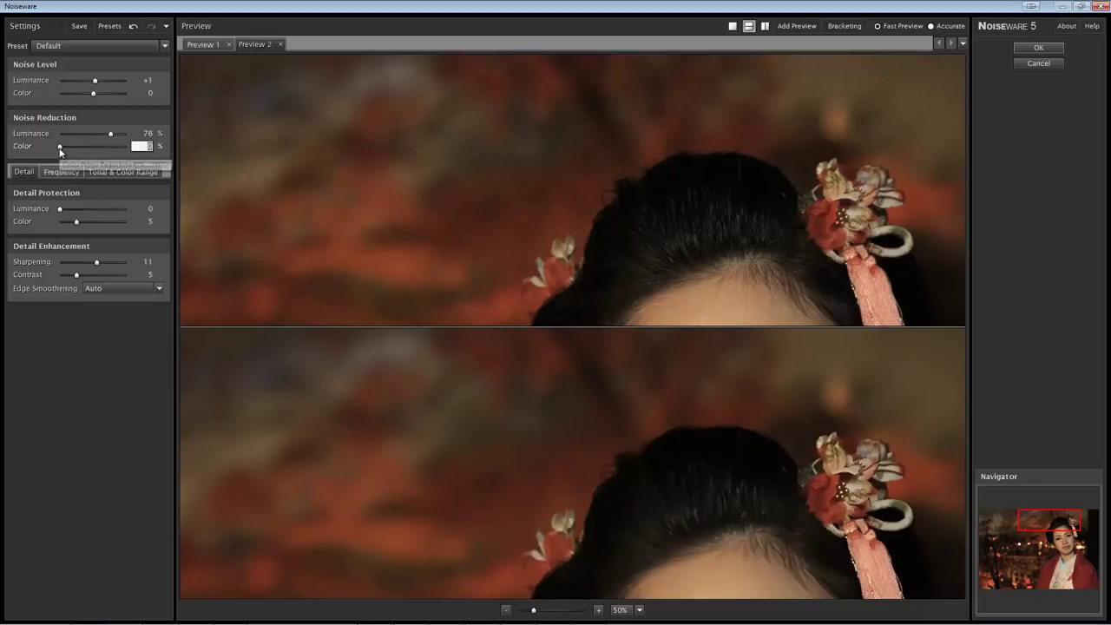
left_click_drag(60, 146, 97, 148)
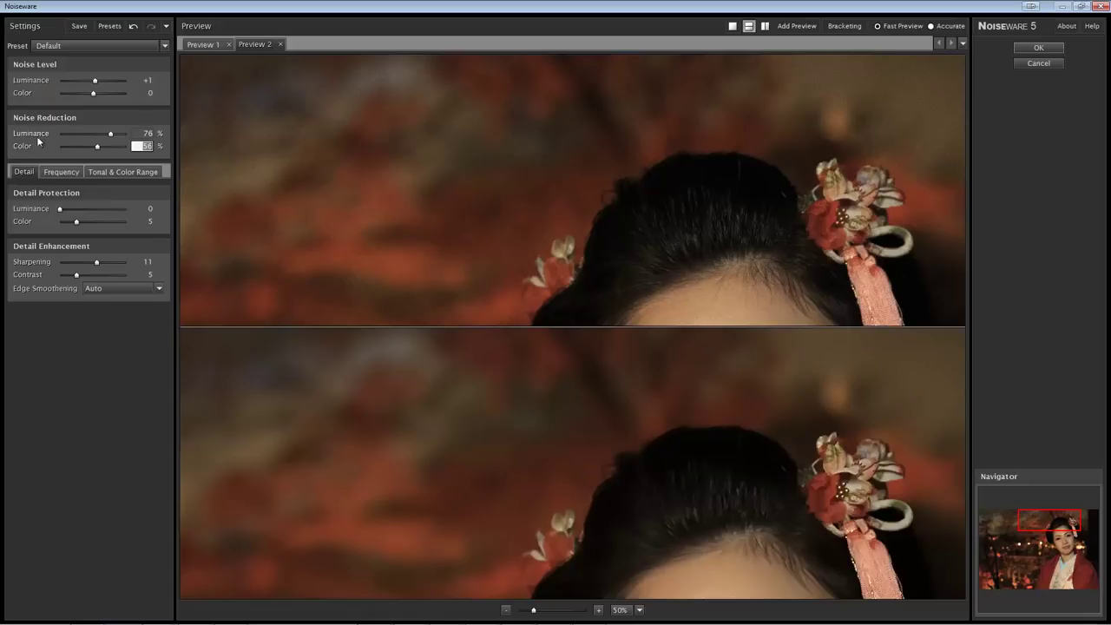
Compare the face and background before and after noise reduction, first in the stacked split view and then side by side.
left_click_drag(530, 506, 467, 401)
left_click_drag(454, 464, 434, 417)
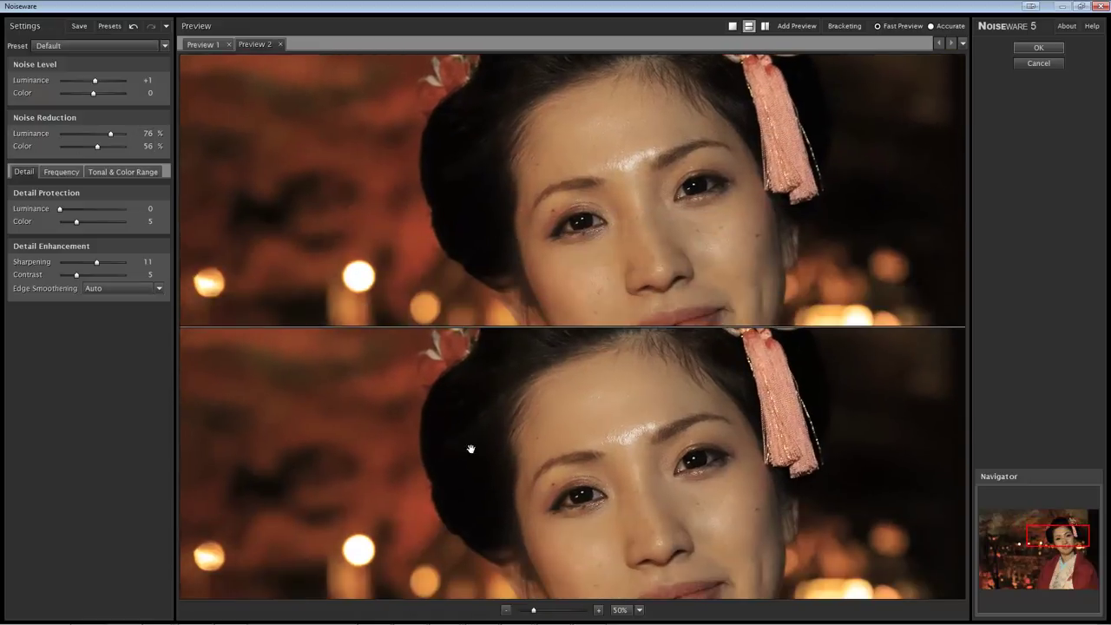
left_click_drag(644, 510, 492, 437)
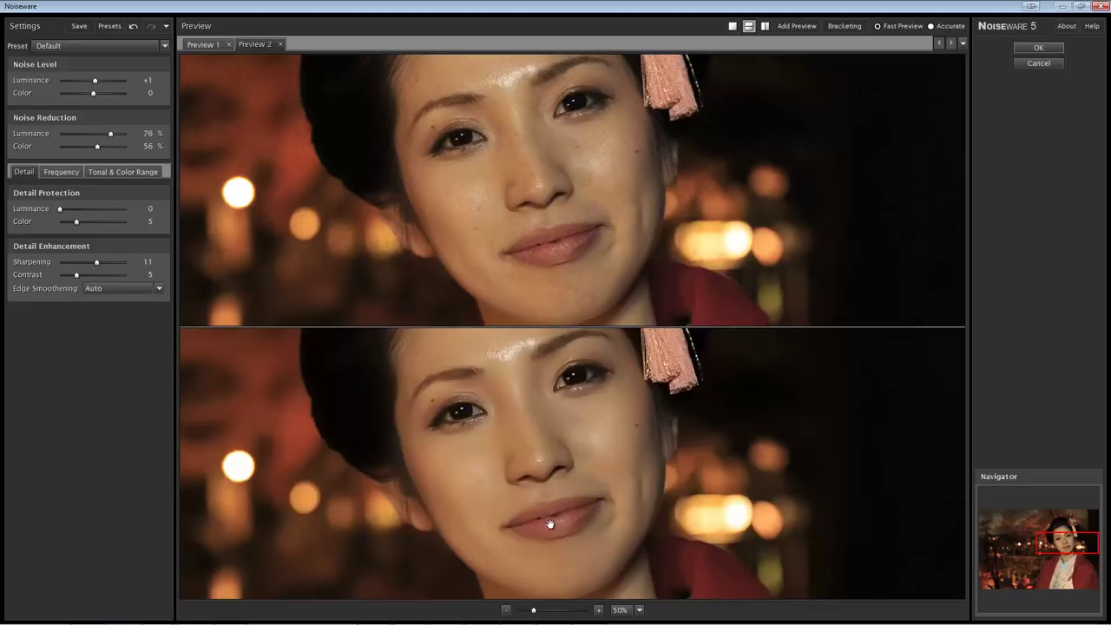
left_click_drag(595, 521, 500, 484)
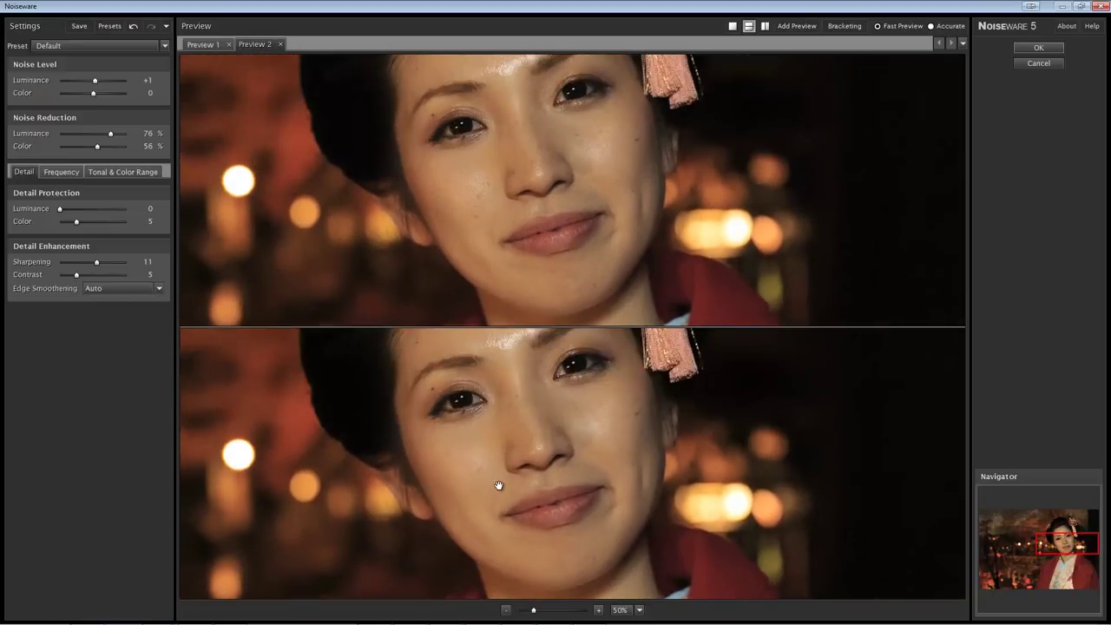
left_click(765, 26)
left_click_drag(501, 211, 390, 404)
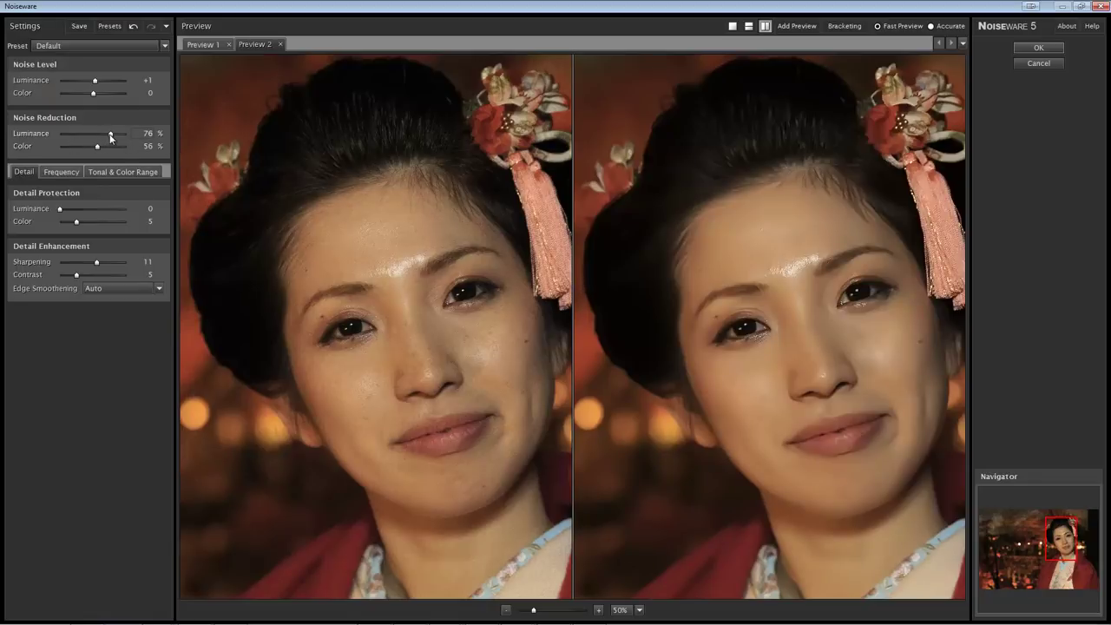
Set Luminance noise reduction to 52% and check the skin and eyes at 200%, 100% and 50% zoom.
left_click_drag(111, 135, 98, 134)
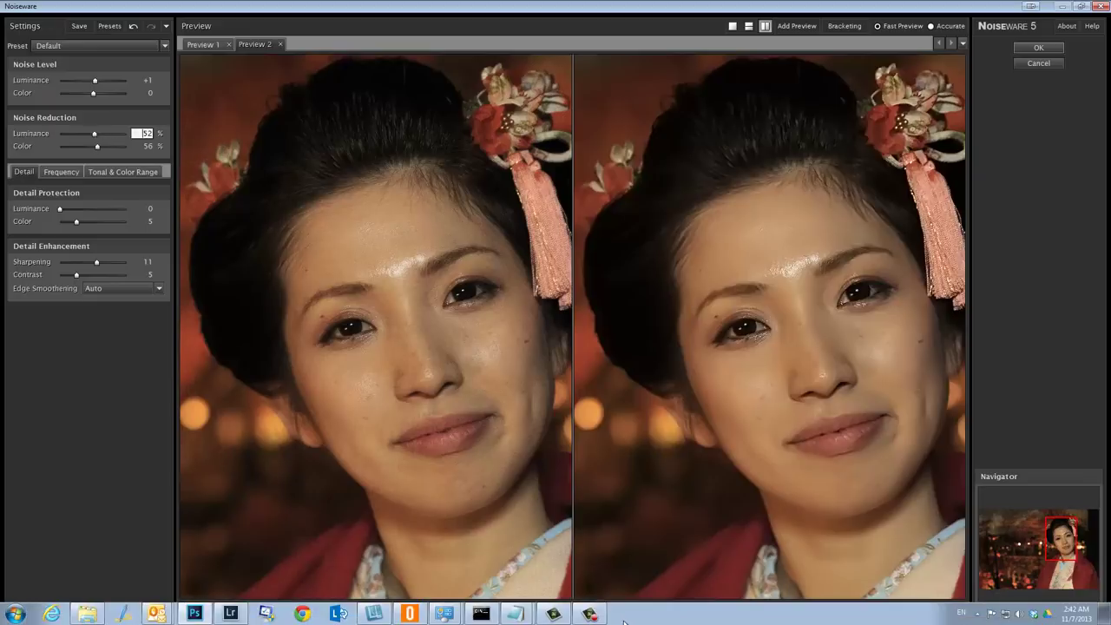
left_click(638, 610)
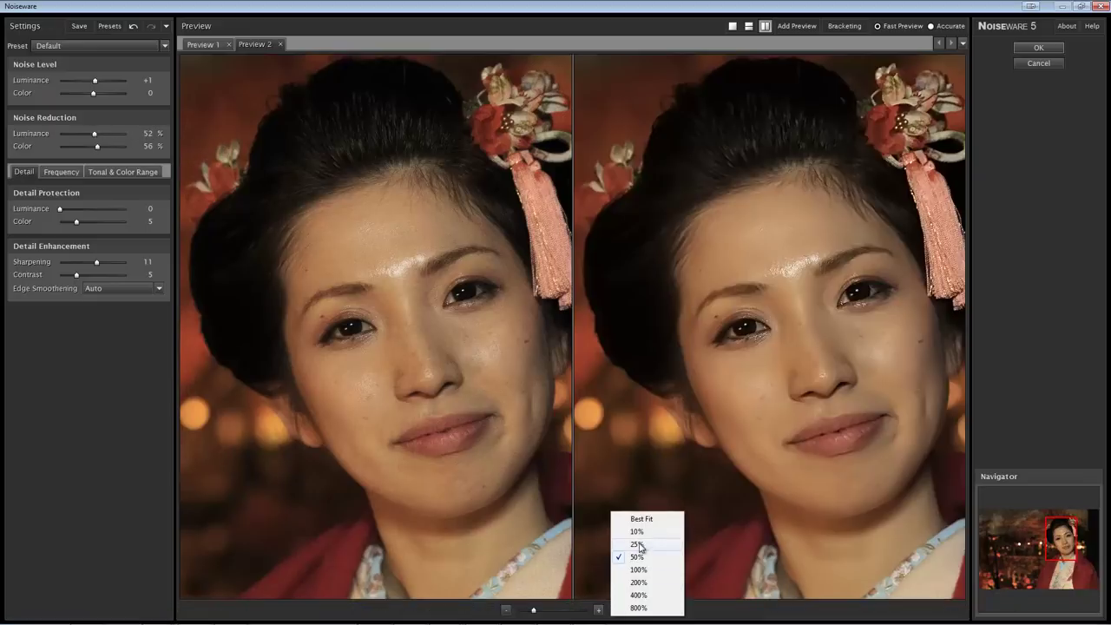
left_click(639, 582)
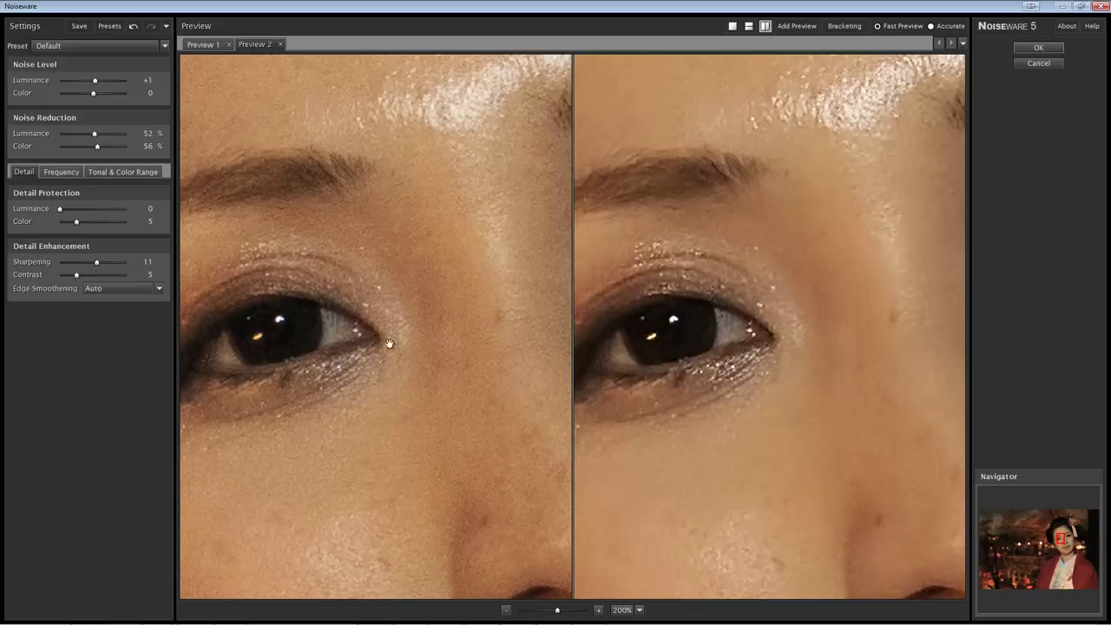
left_click(641, 610)
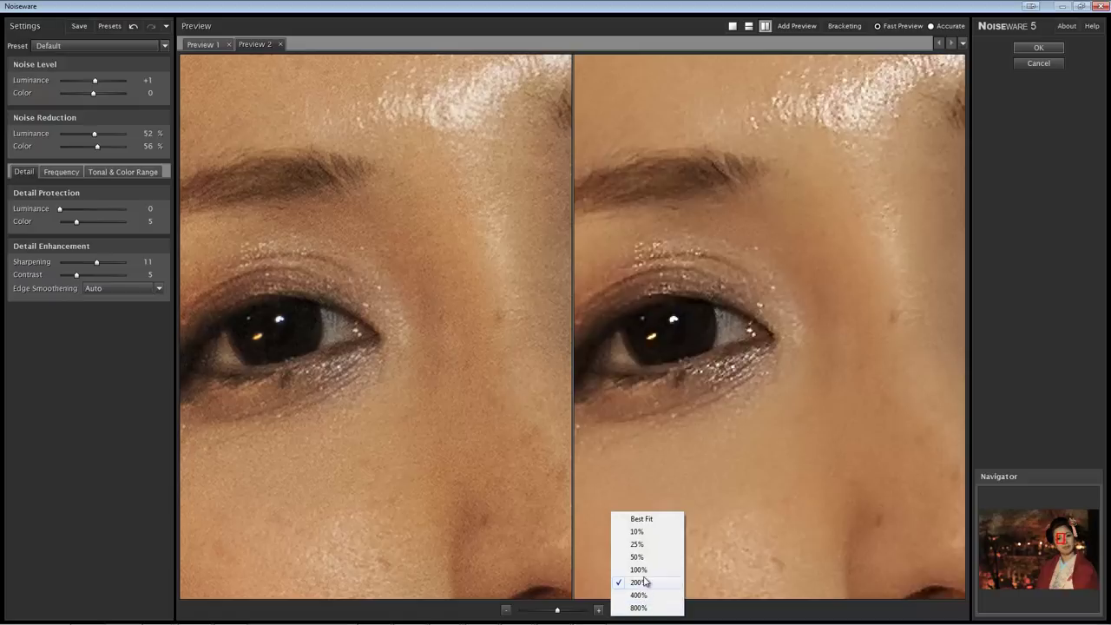
left_click(642, 572)
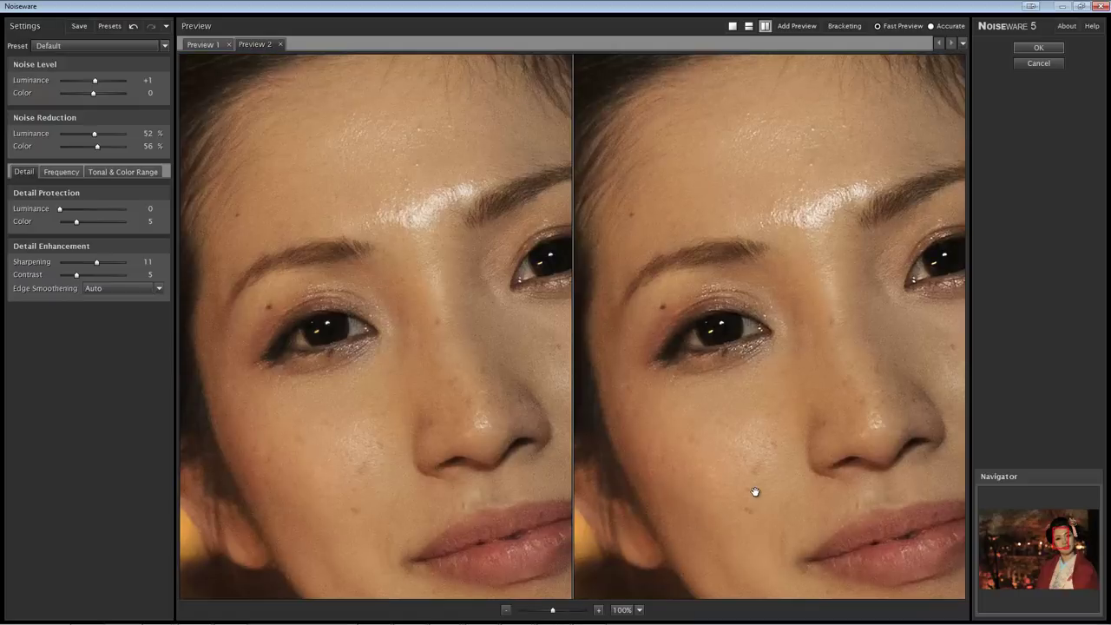
left_click(640, 612)
left_click(639, 557)
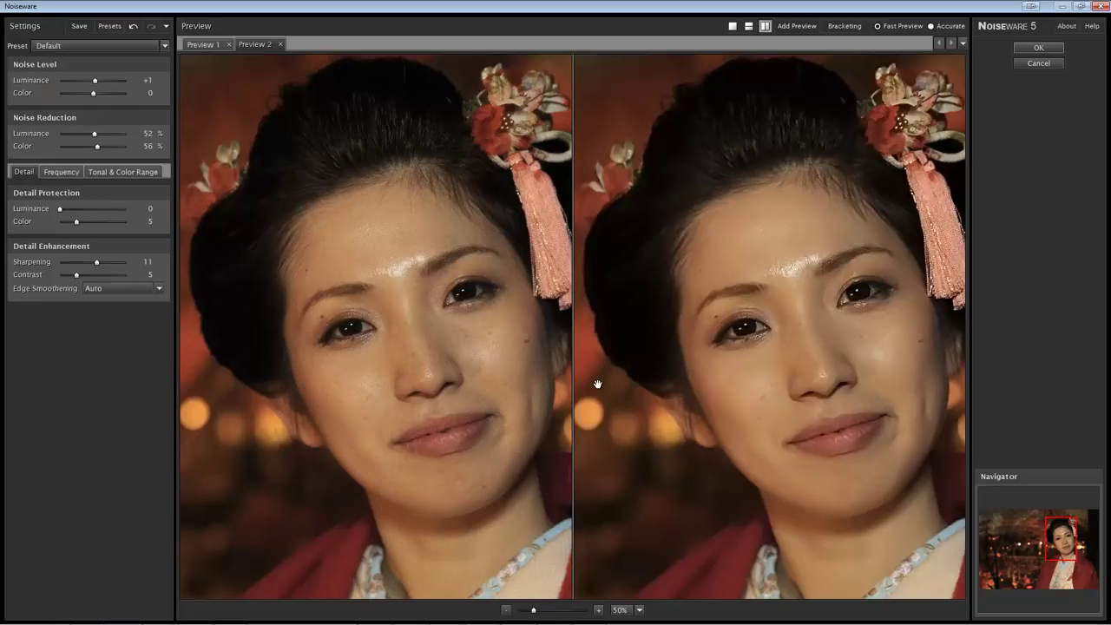
Apply the noise reduction and compare it with the original by hiding and showing the Background copy layer.
left_click(1031, 53)
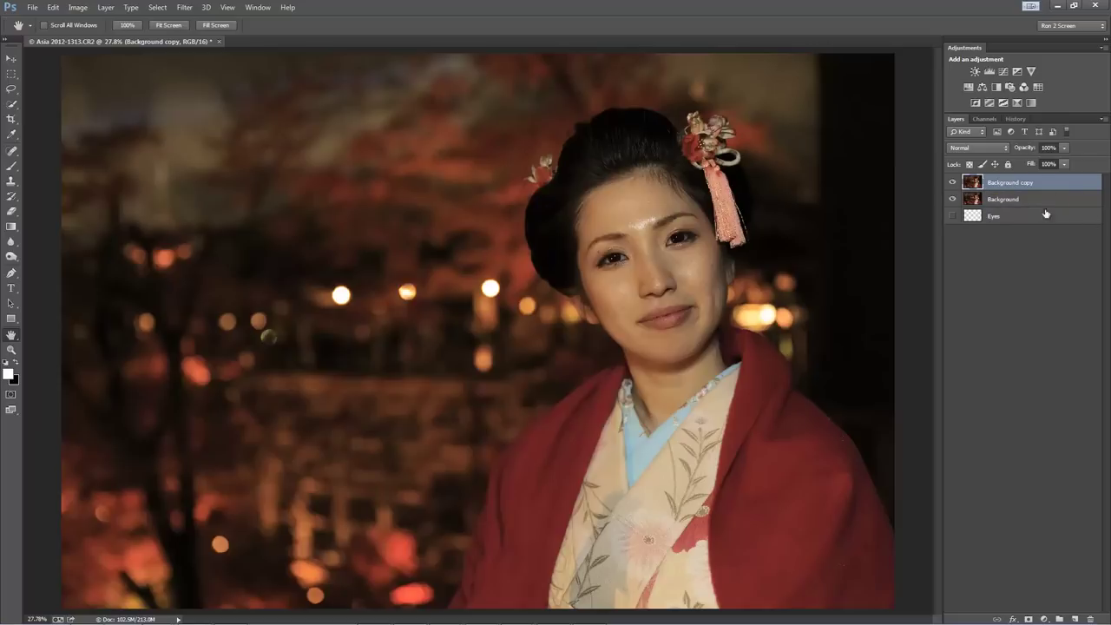
left_click(952, 183)
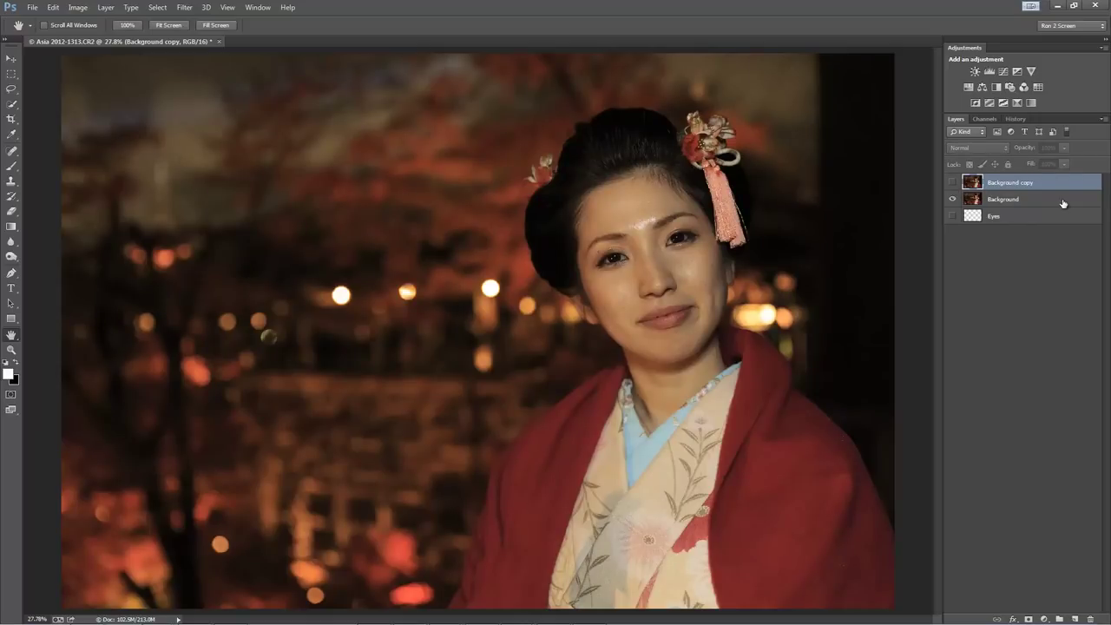
left_click(952, 184)
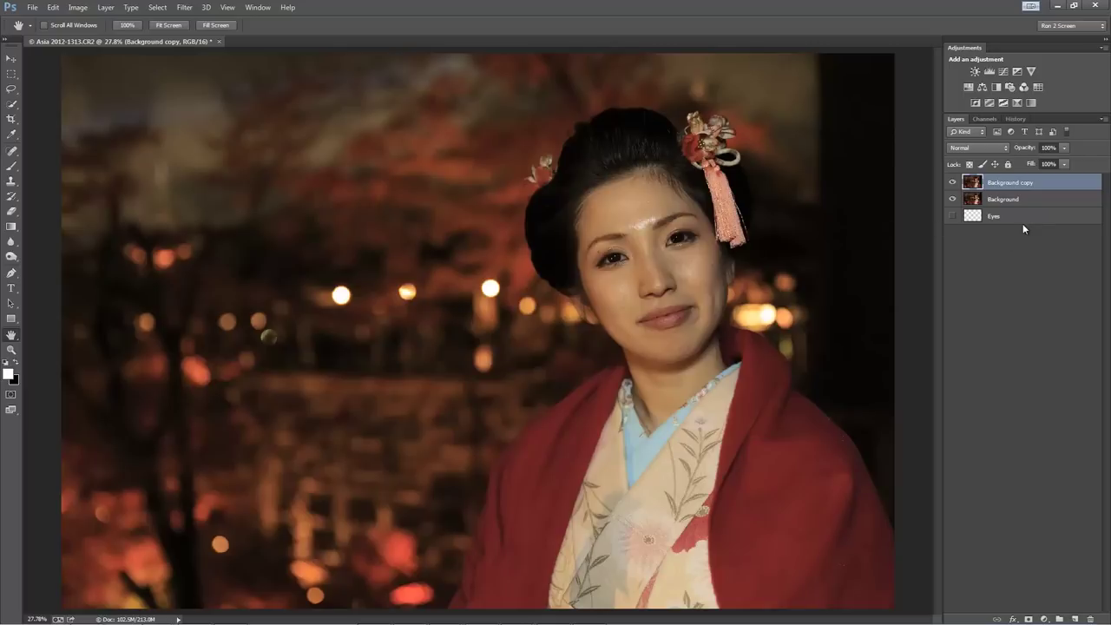
Duplicate the Background copy layer and open the Imagenomic Noiseware filter on the duplicate.
key("ctrl+j")
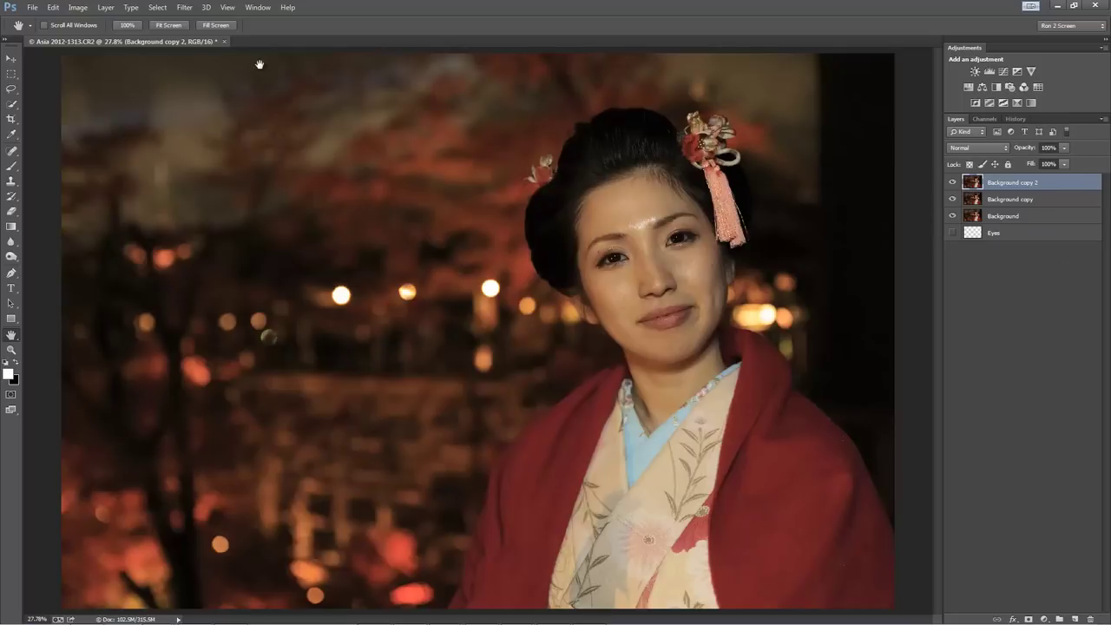
left_click(184, 7)
mouse_move(254, 283)
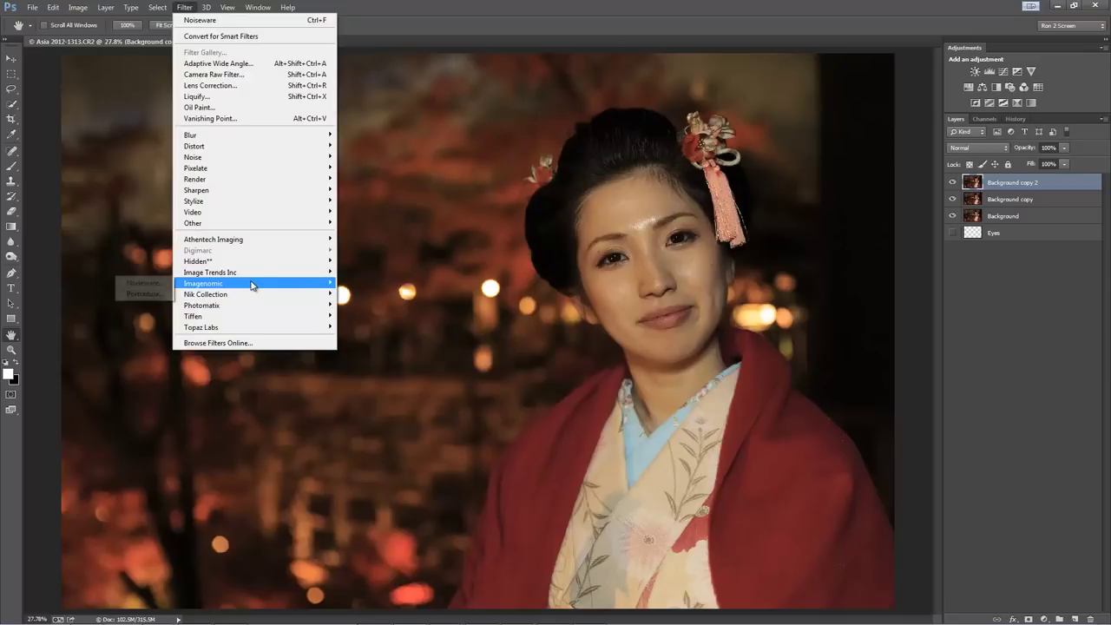
left_click(141, 283)
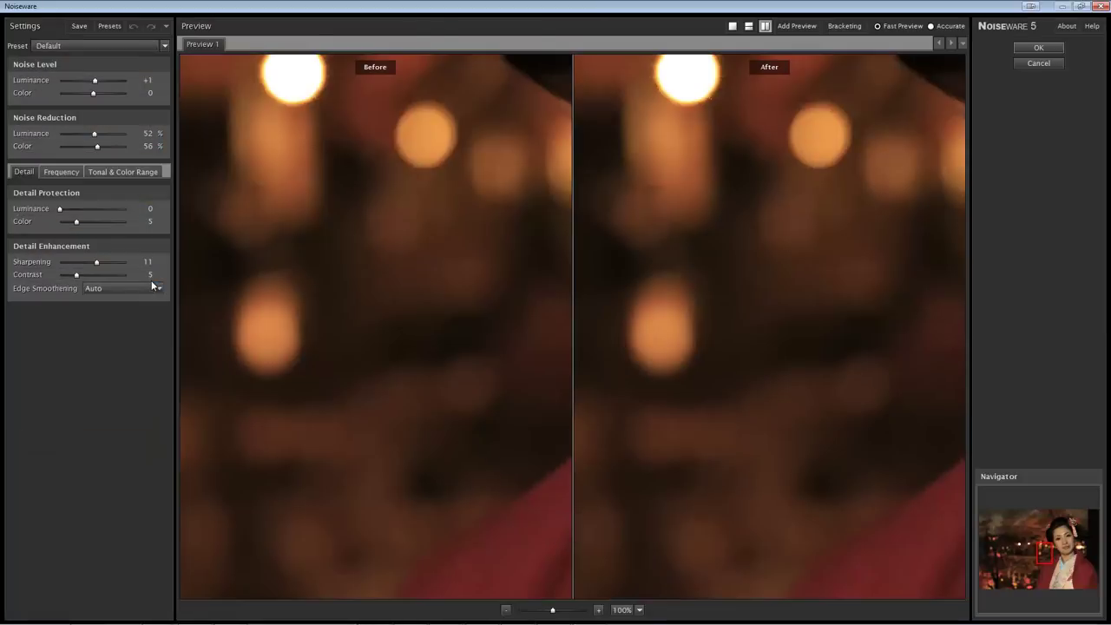
Switch to the single-image preview and choose the Stronger noise preset.
left_click(732, 27)
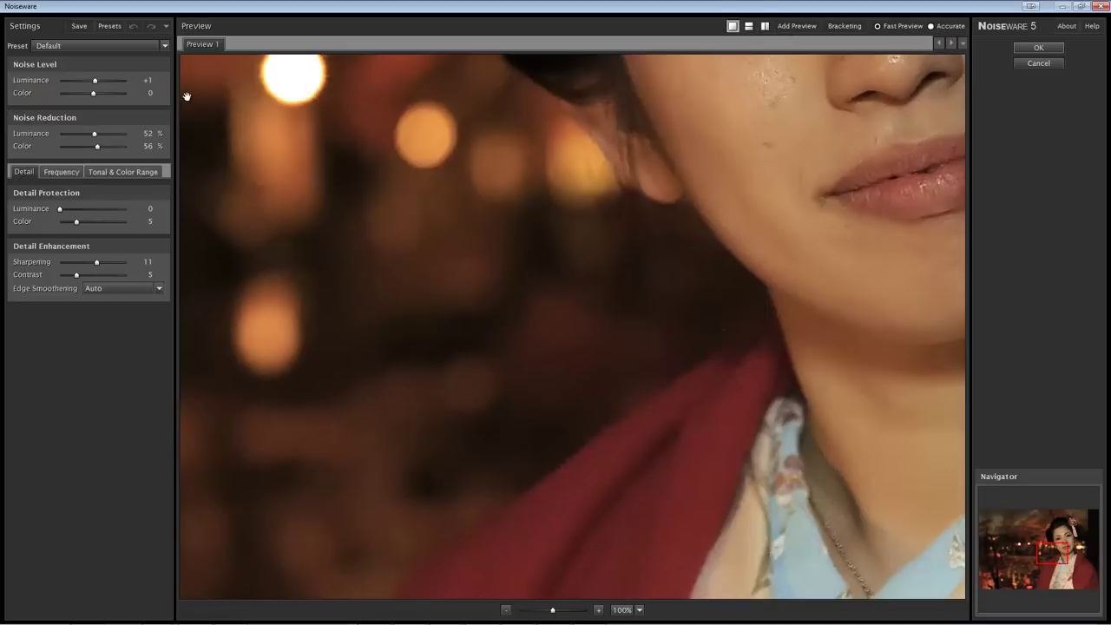
left_click(164, 46)
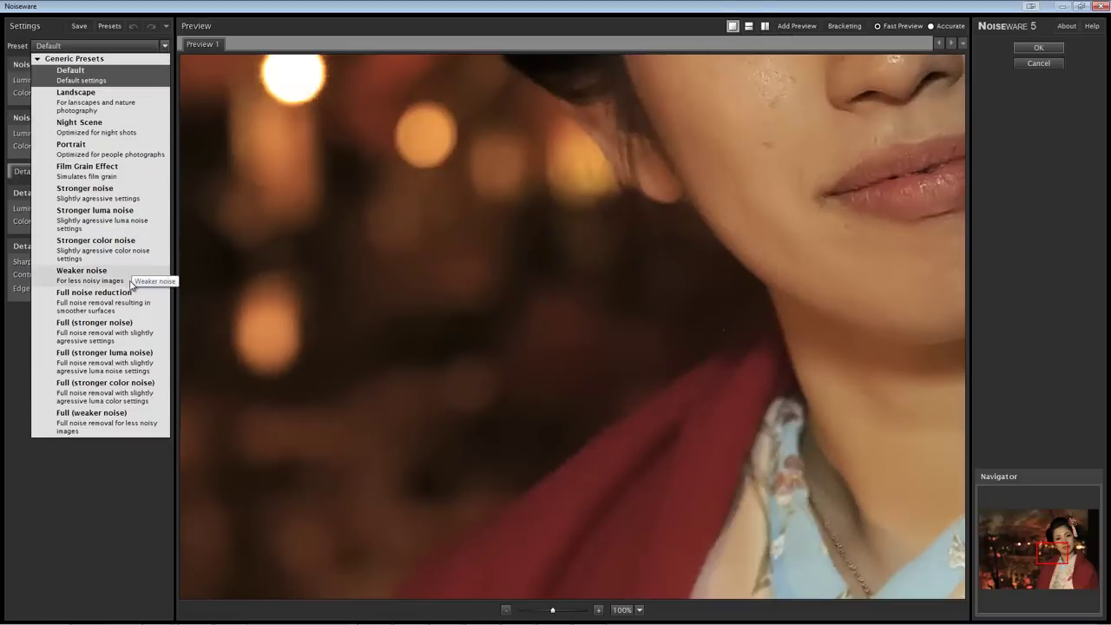
left_click(128, 199)
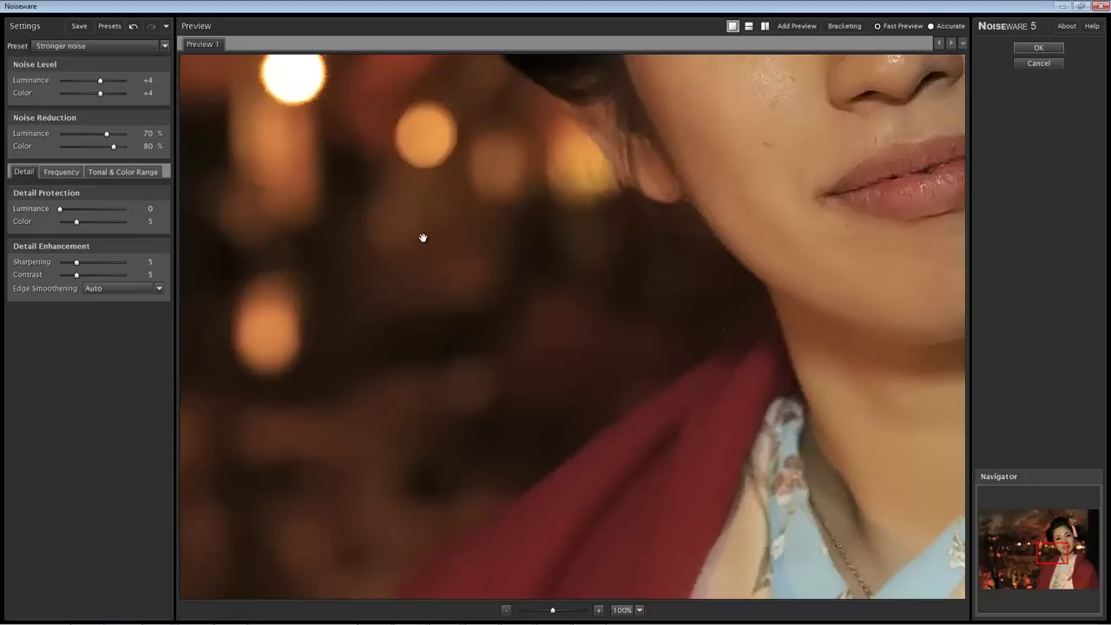
Apply the Stronger noise reduction and add a black, hide-all layer mask to the Background copy 2 layer.
left_click_drag(423, 238, 692, 412)
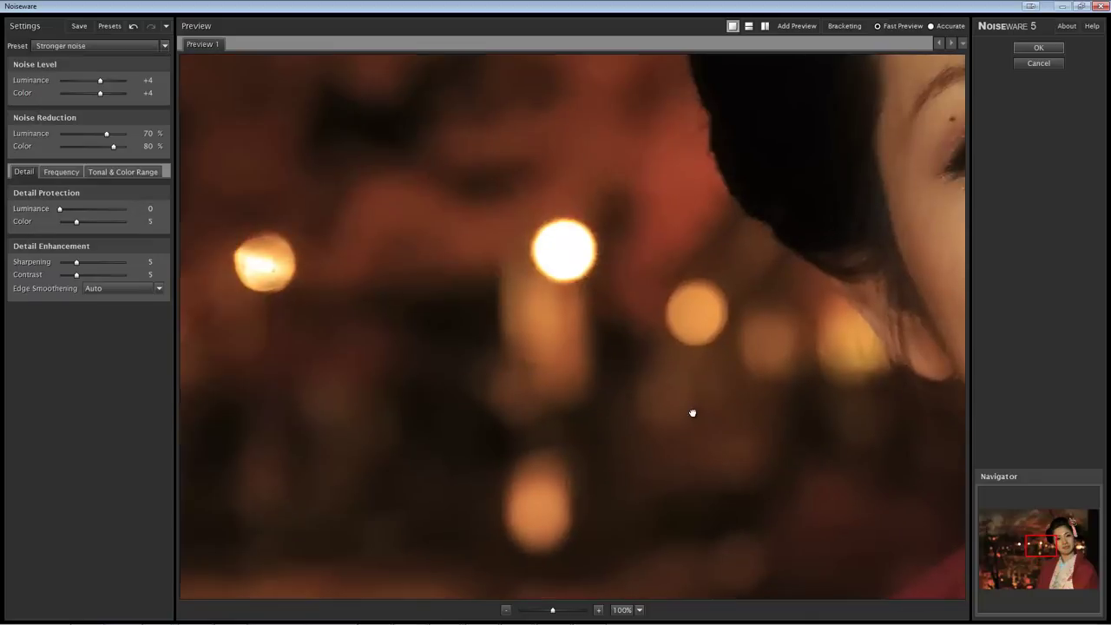
left_click(1037, 49)
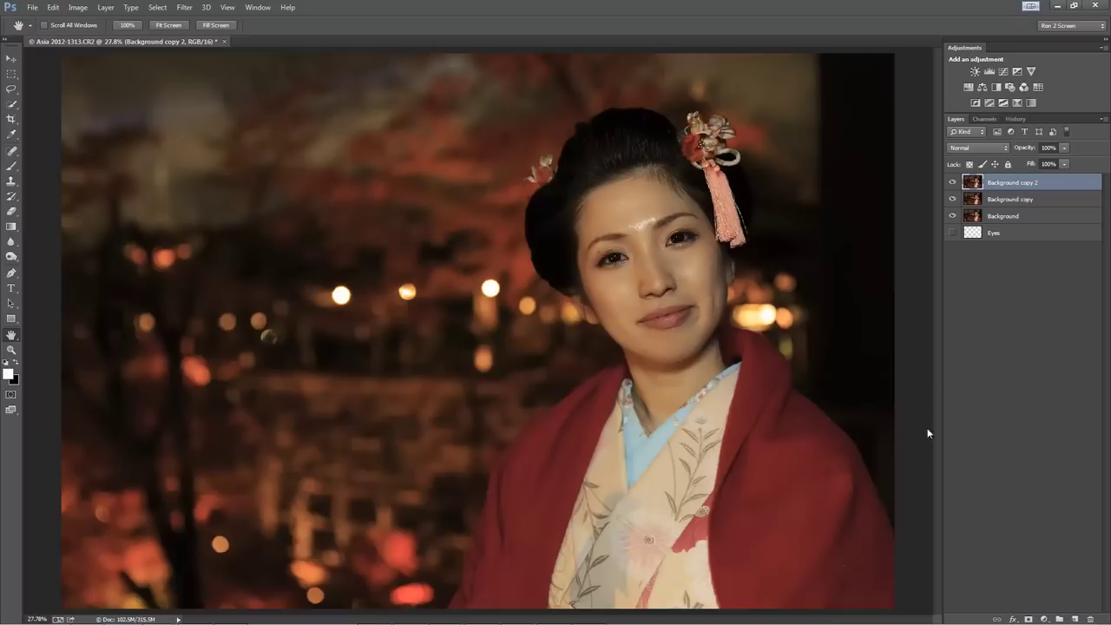
left_click(1029, 619, "alt")
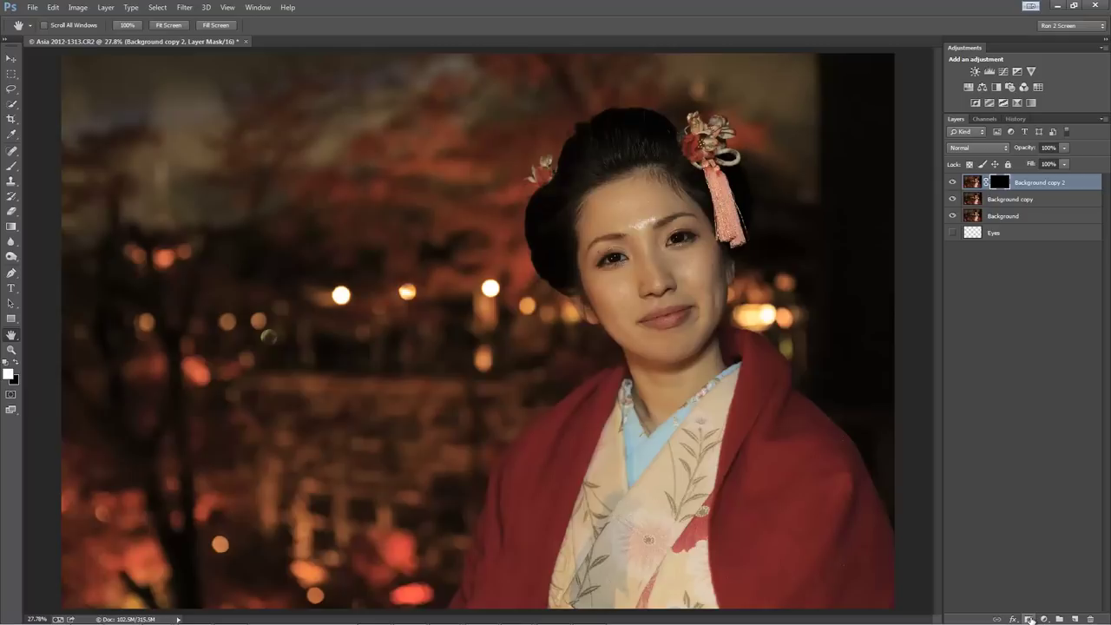
Enlarge the brush to 1400 px and paint white on the mask over the upper background beside the woman.
key("b")
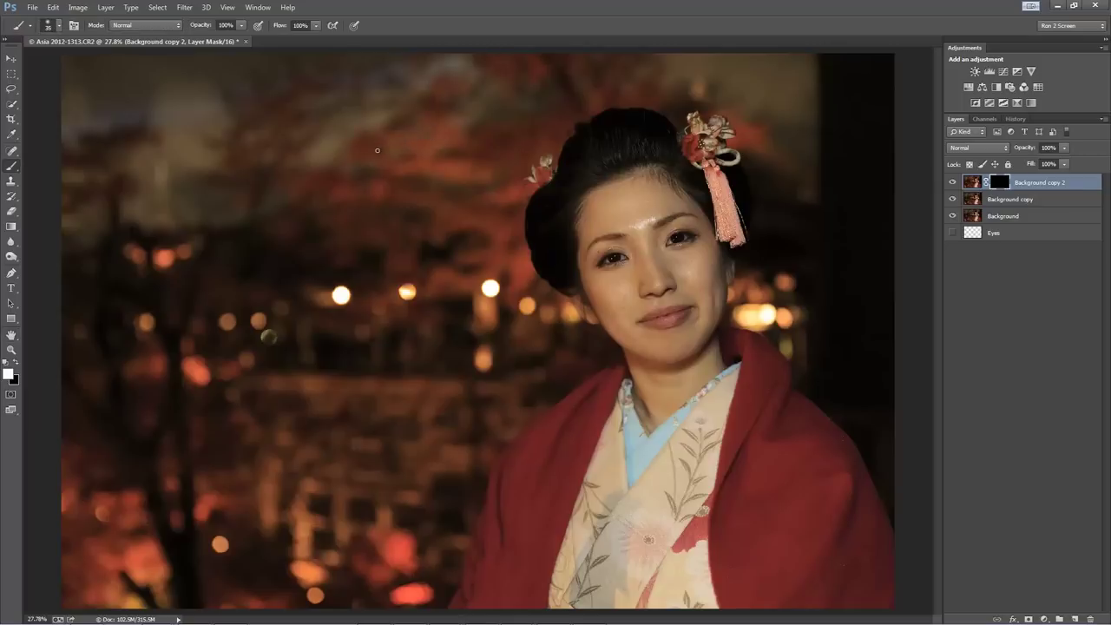
key("bracketright")
key("bracketright")
key("bracketright")
key("bracketright")
key("bracketright")
key("bracketright")
key("bracketright")
key("bracketright")
key("bracketright")
key("bracketright")
key("bracketright")
key("bracketright")
key("bracketright")
key("bracketright")
key("bracketright")
key("bracketright")
key("bracketright")
key("bracketright")
key("bracketright")
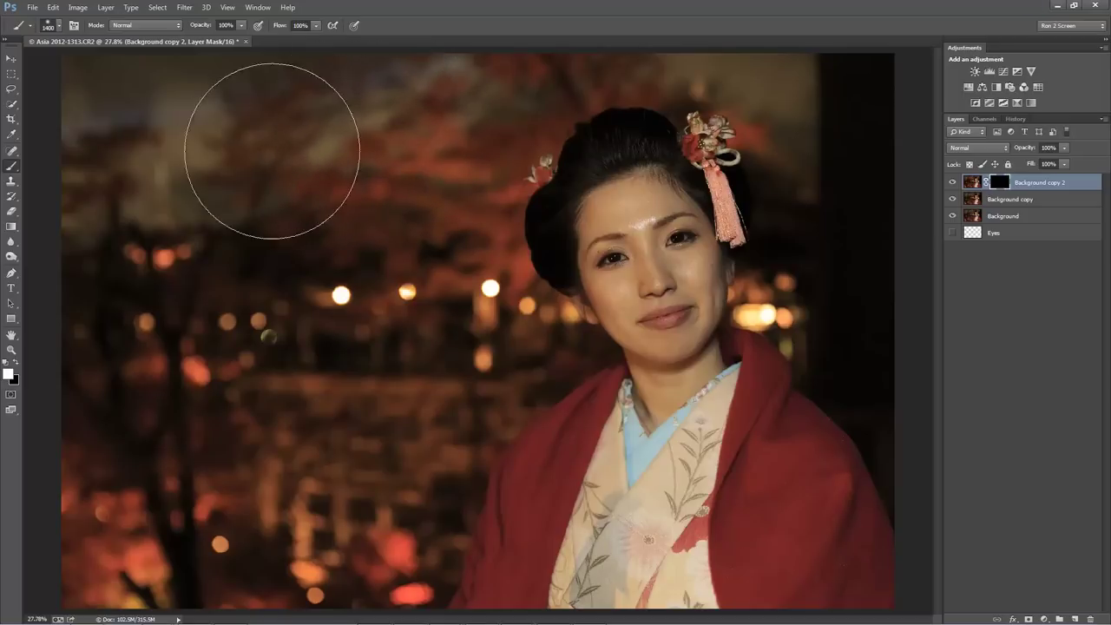
mouse_move(133, 123)
left_mouse_down()
mouse_move(116, 171)
mouse_move(176, 186)
left_mouse_up()
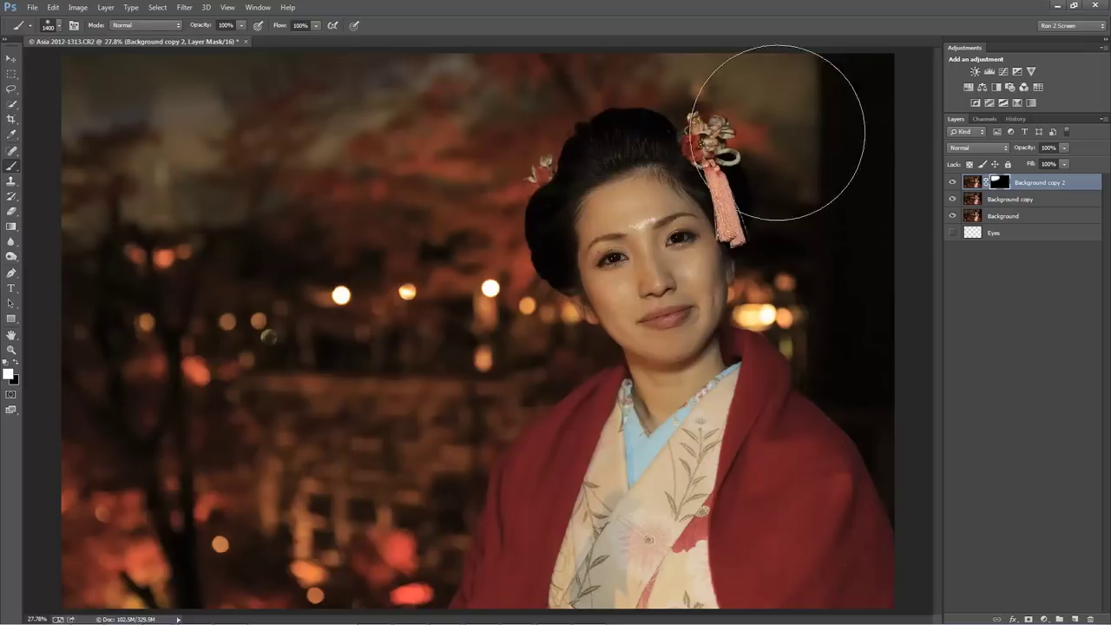
Reduce the brush to 400 px and paint white on the mask over more of the upper background.
key("bracketleft")
key("bracketleft")
key("bracketleft")
key("bracketleft")
key("bracketleft")
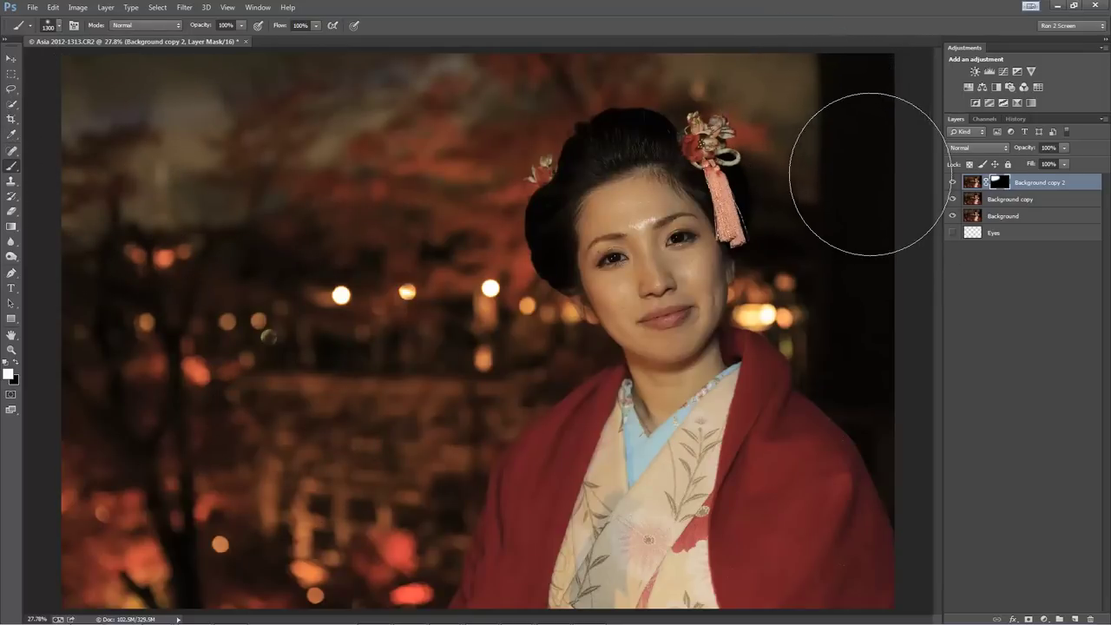
key("bracketleft")
key("bracketleft")
key("bracketleft")
key("bracketleft")
key("bracketleft")
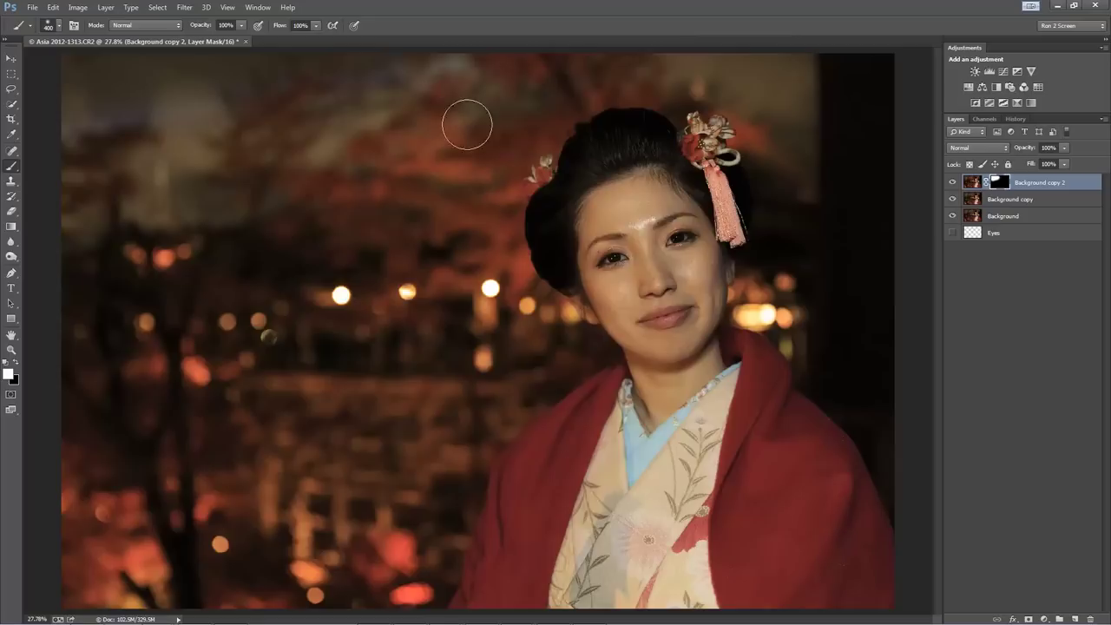
mouse_move(336, 142)
left_mouse_down()
mouse_move(240, 183)
mouse_move(231, 206)
mouse_move(194, 221)
left_mouse_up()
Hide Background copy 2, add a white mask to Background copy and paint black over the woman's hair and hair ornament.
left_click(952, 182)
left_click(969, 201)
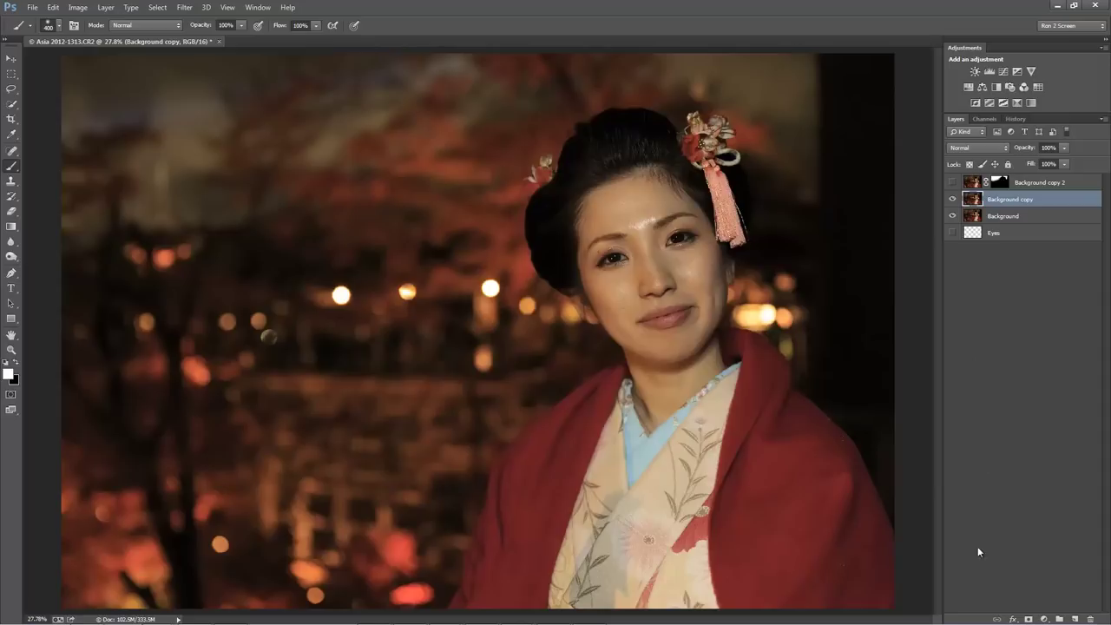
left_click(1027, 619)
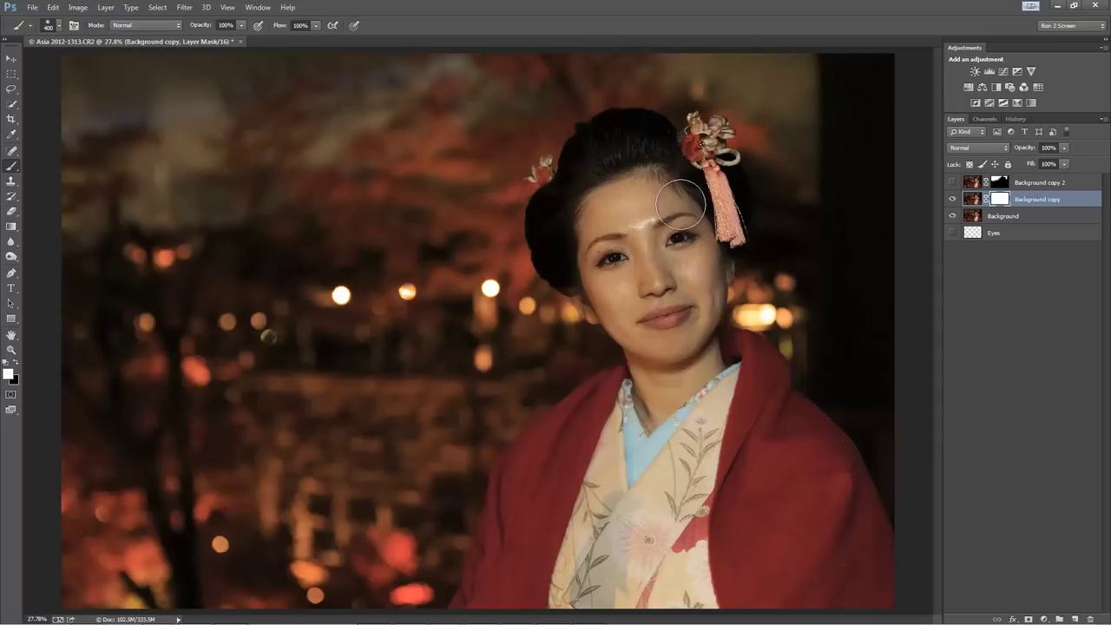
key("x")
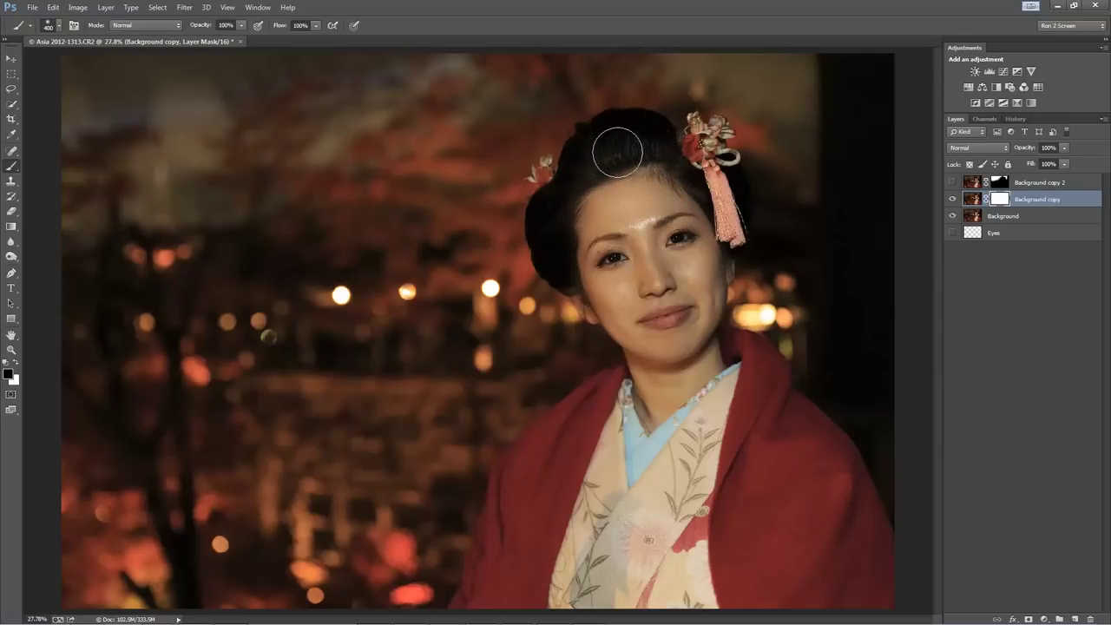
left_click_drag(662, 158, 761, 214)
Apply the layer mask of Background copy 2 permanently and compare the image with that layer hidden and shown.
left_click(997, 184)
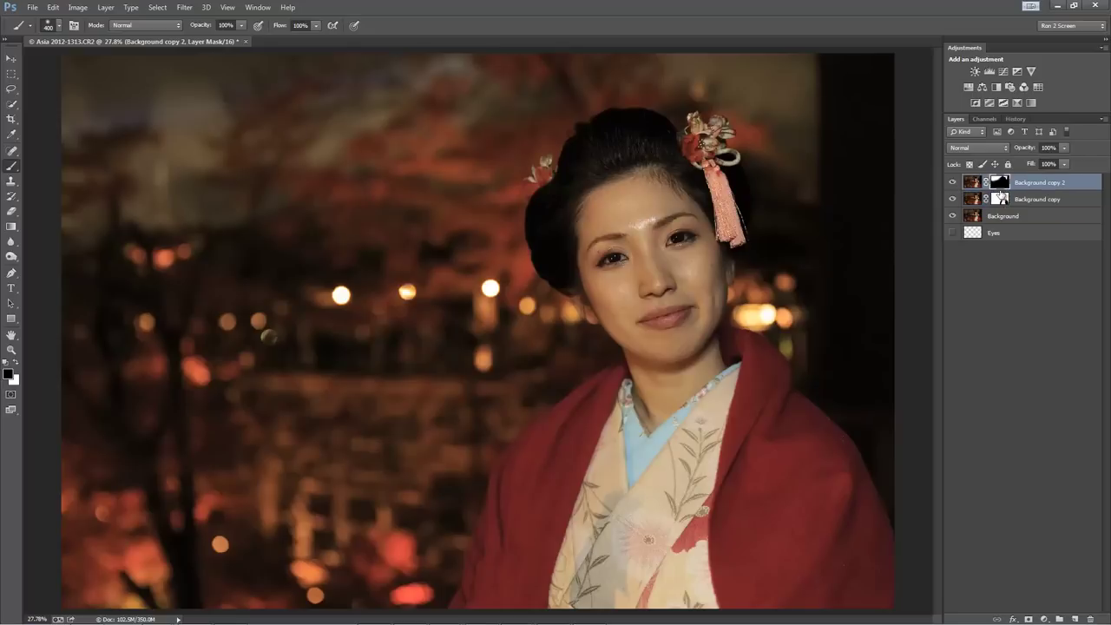
right_click(1003, 181)
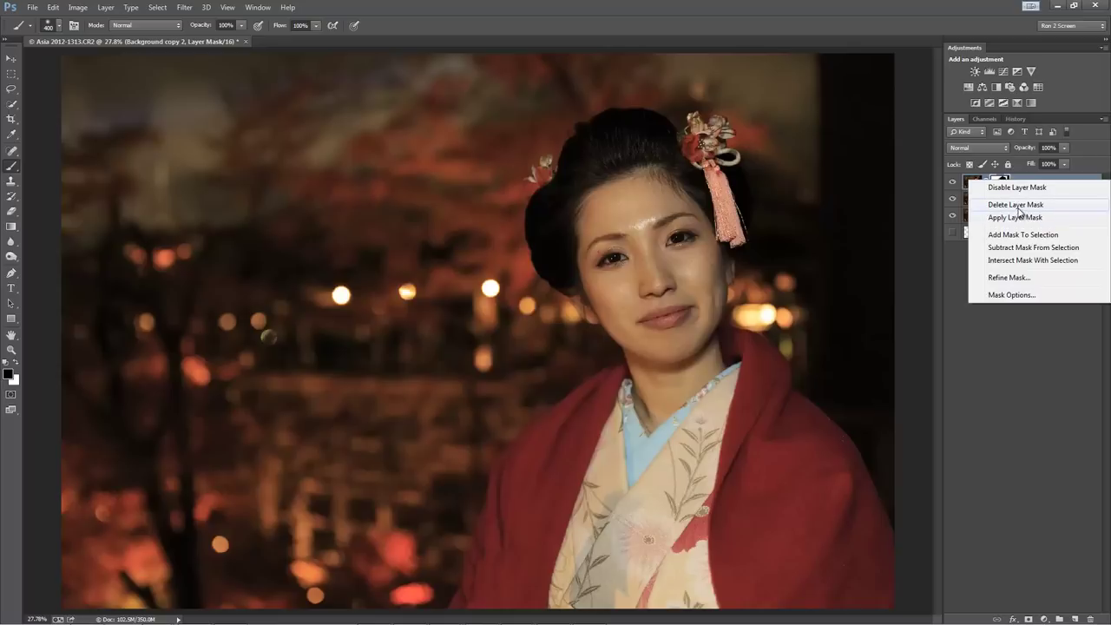
left_click(1022, 218)
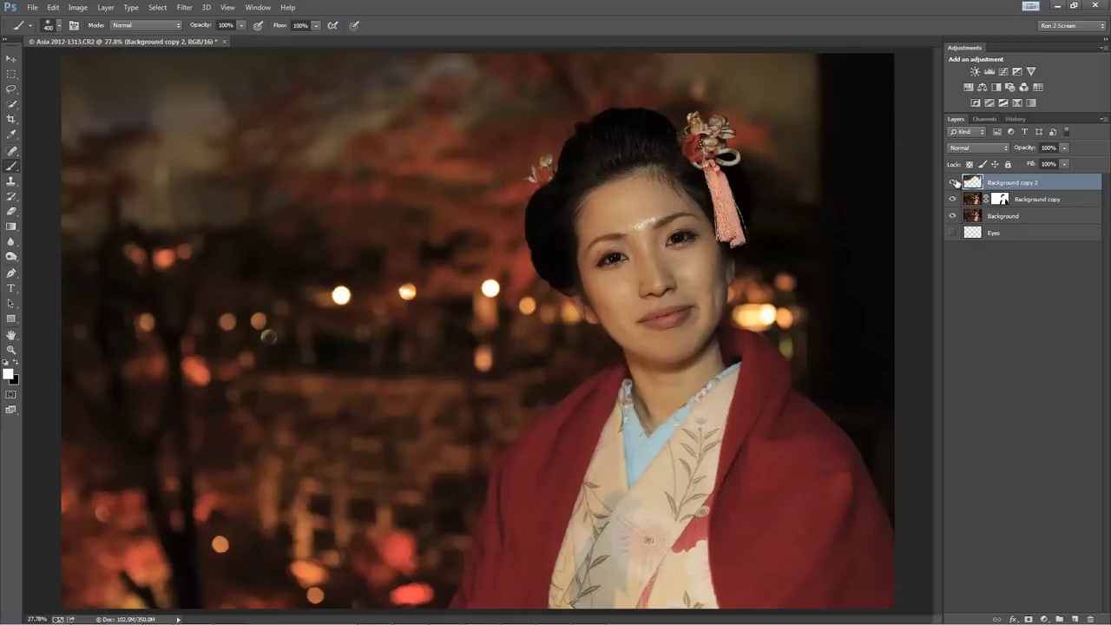
left_click(954, 182)
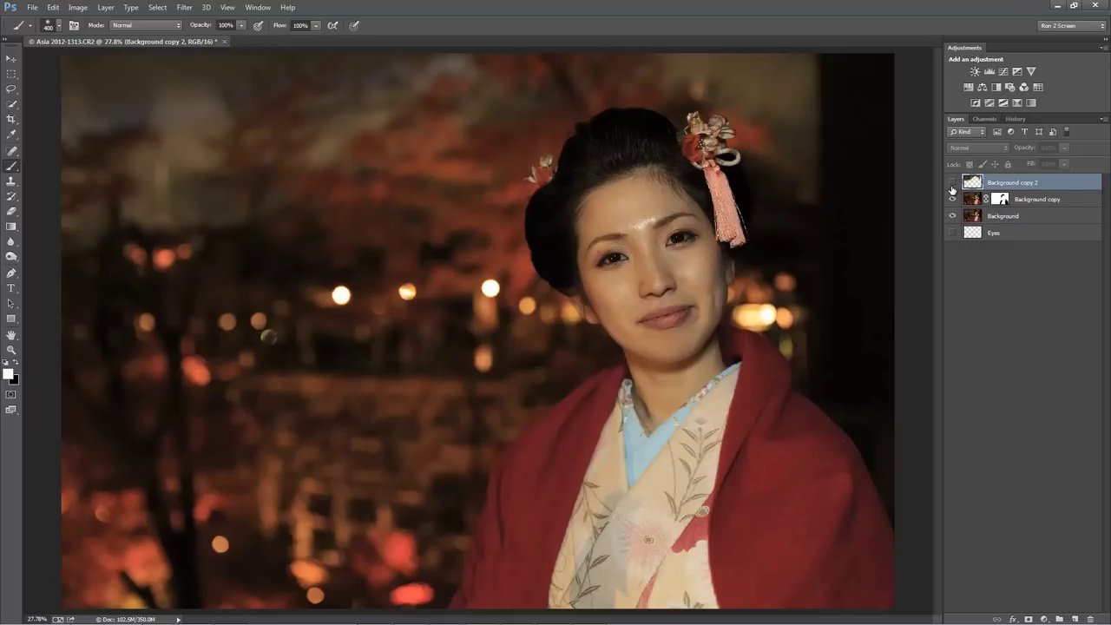
left_click(953, 183)
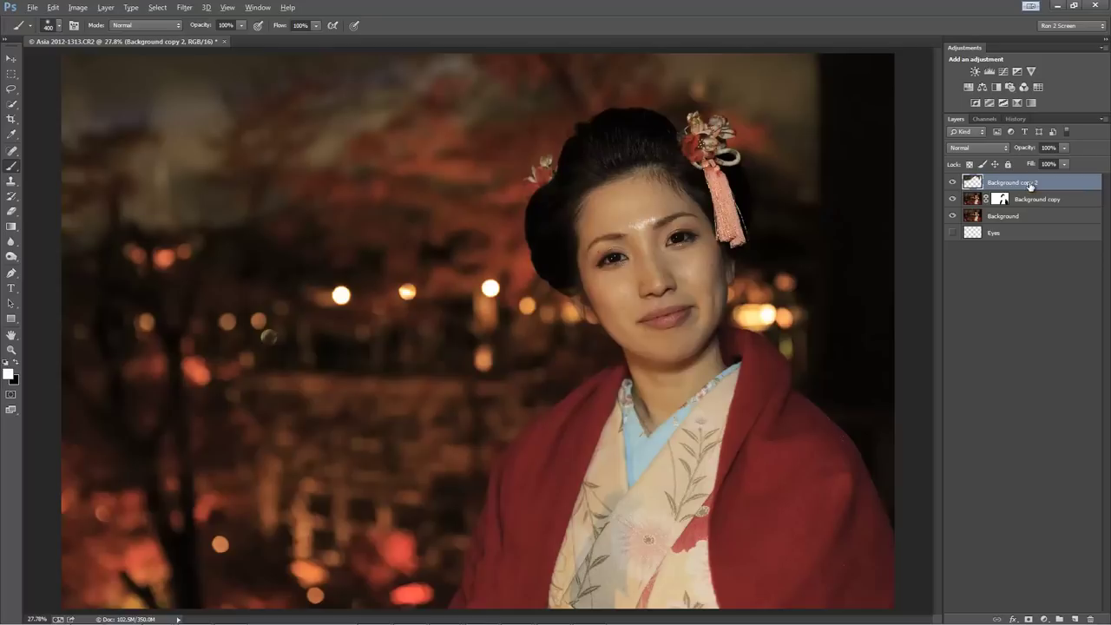
Merge all visible layers into a new top layer and open the Imagenomic Portraiture filter on it.
key("ctrl+shift+alt+e")
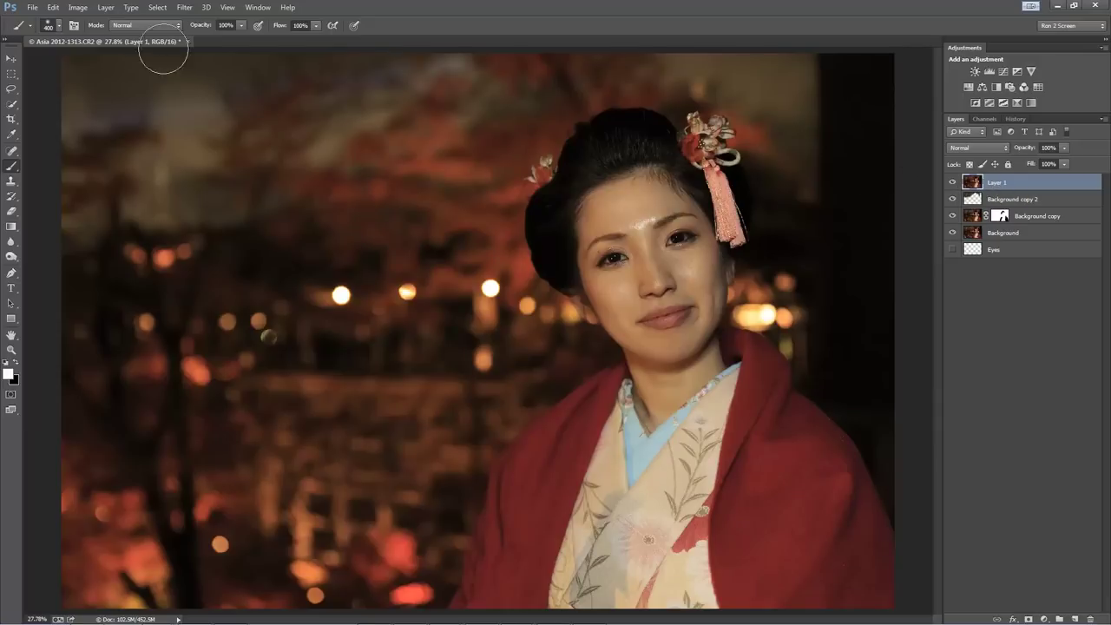
left_click(185, 8)
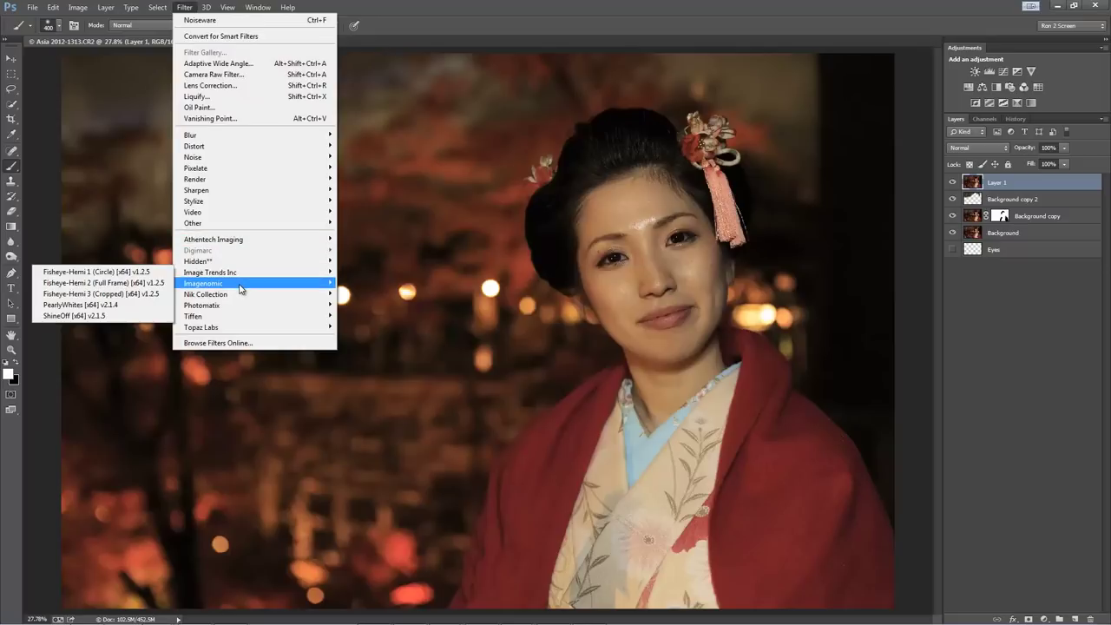
mouse_move(239, 287)
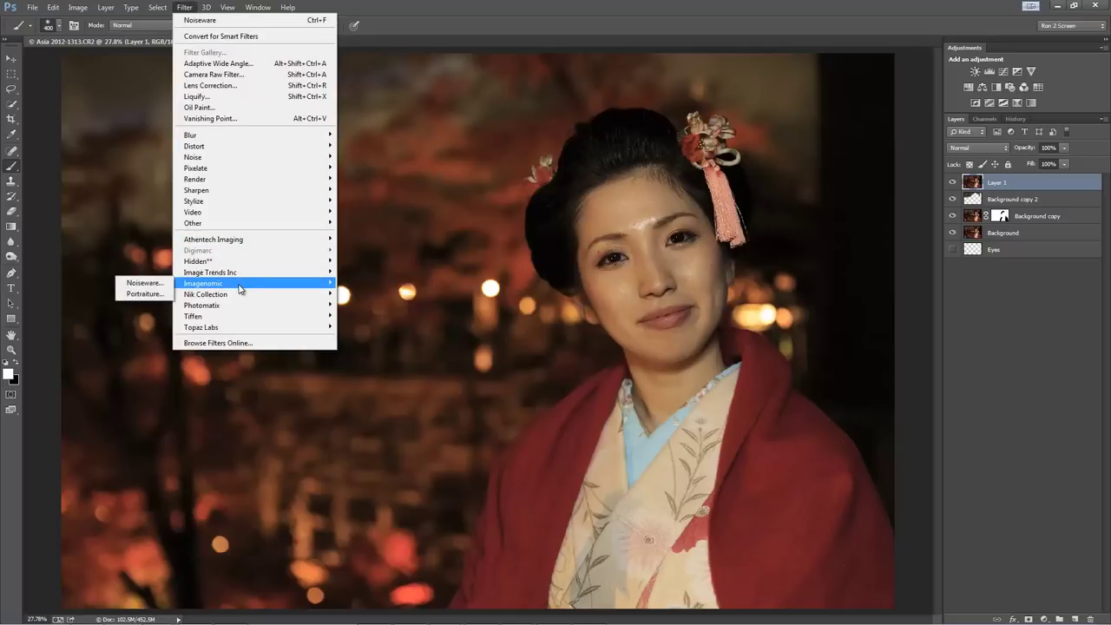
left_click(142, 295)
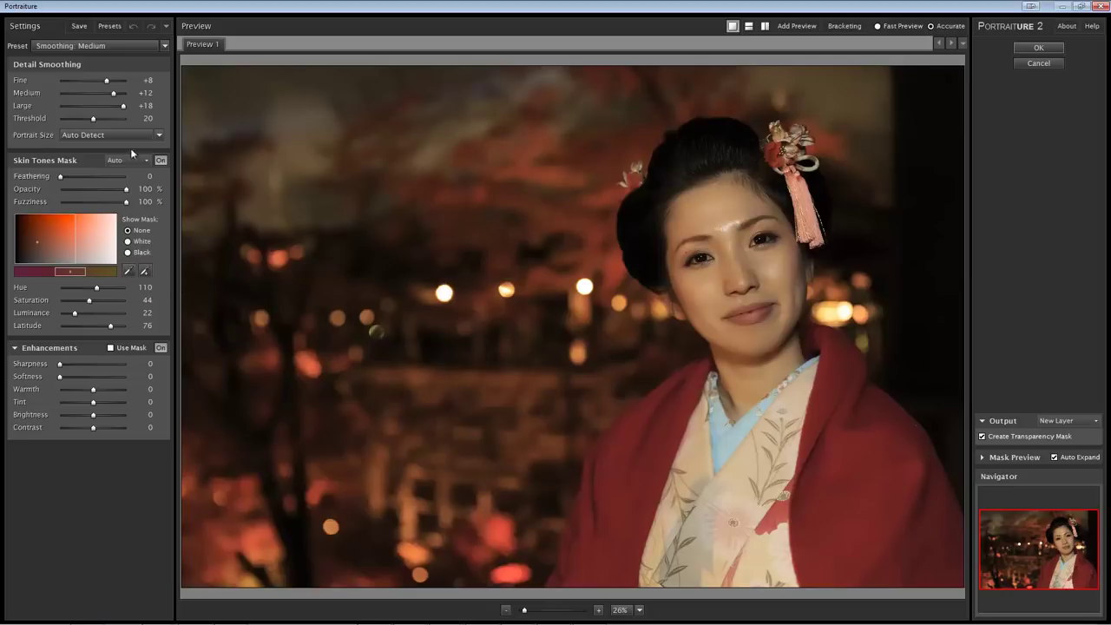
Build a custom skin tones mask by sampling both cheeks and the bright area of the forehead.
left_click(128, 273)
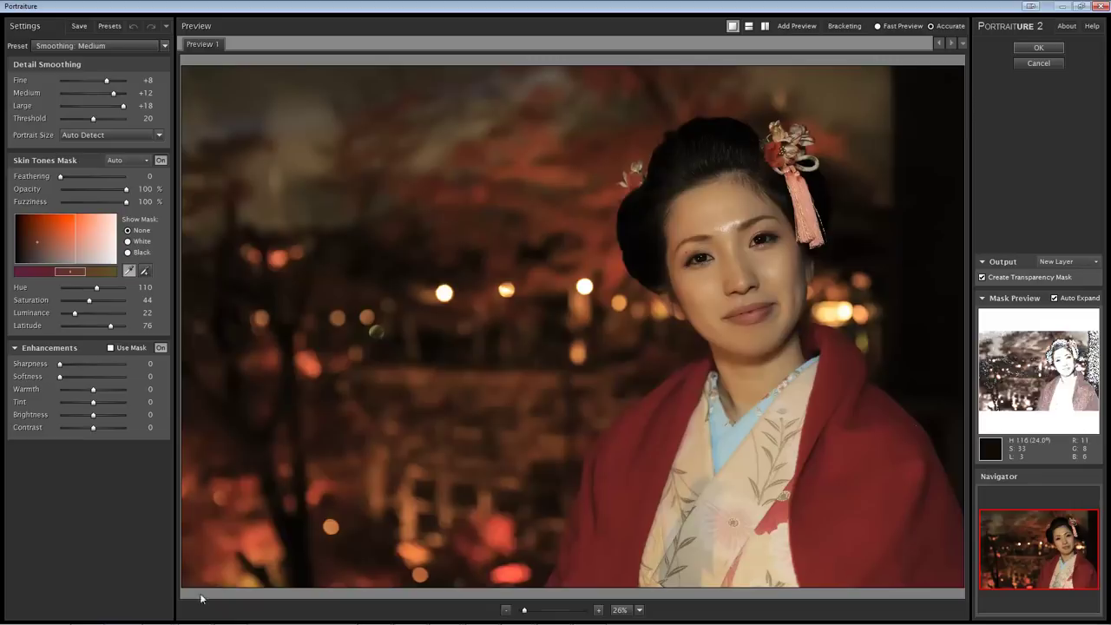
left_click(142, 272)
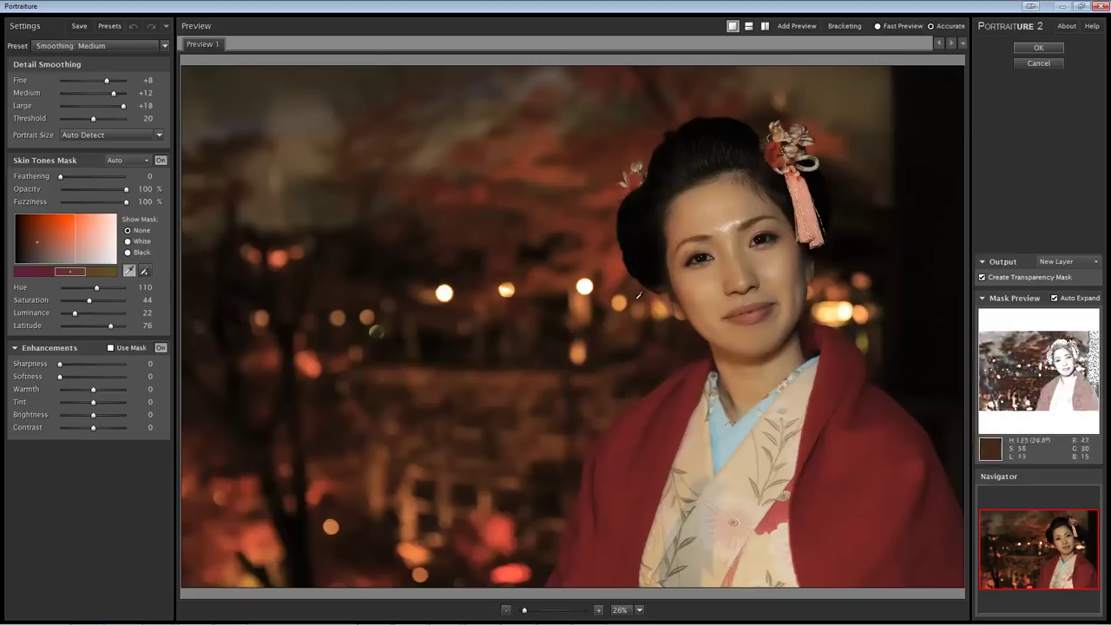
left_click(717, 289)
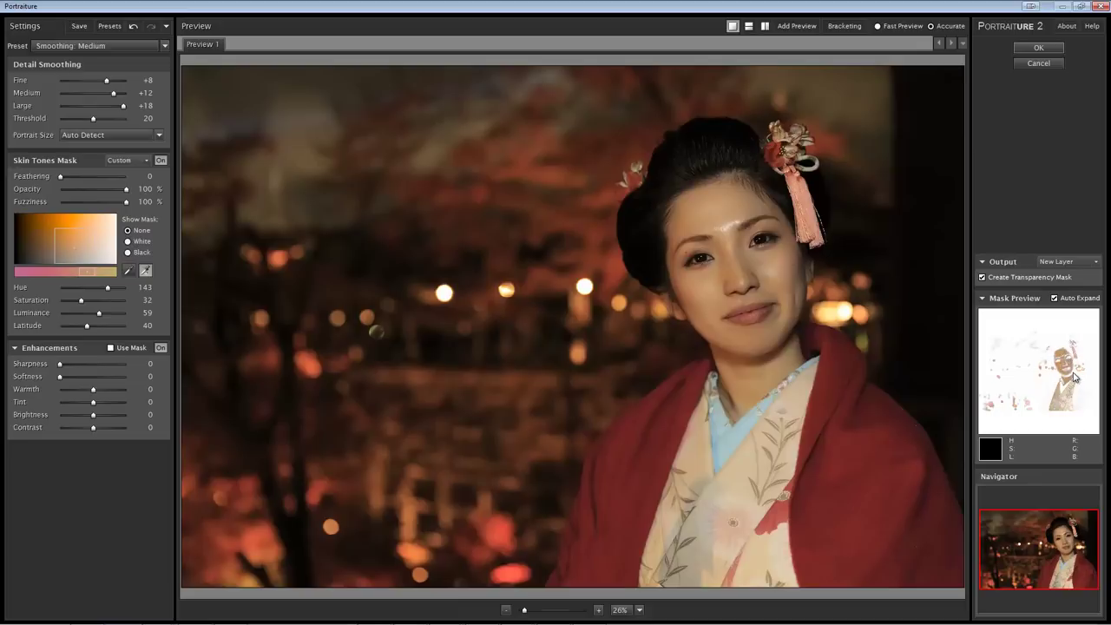
left_click(145, 271)
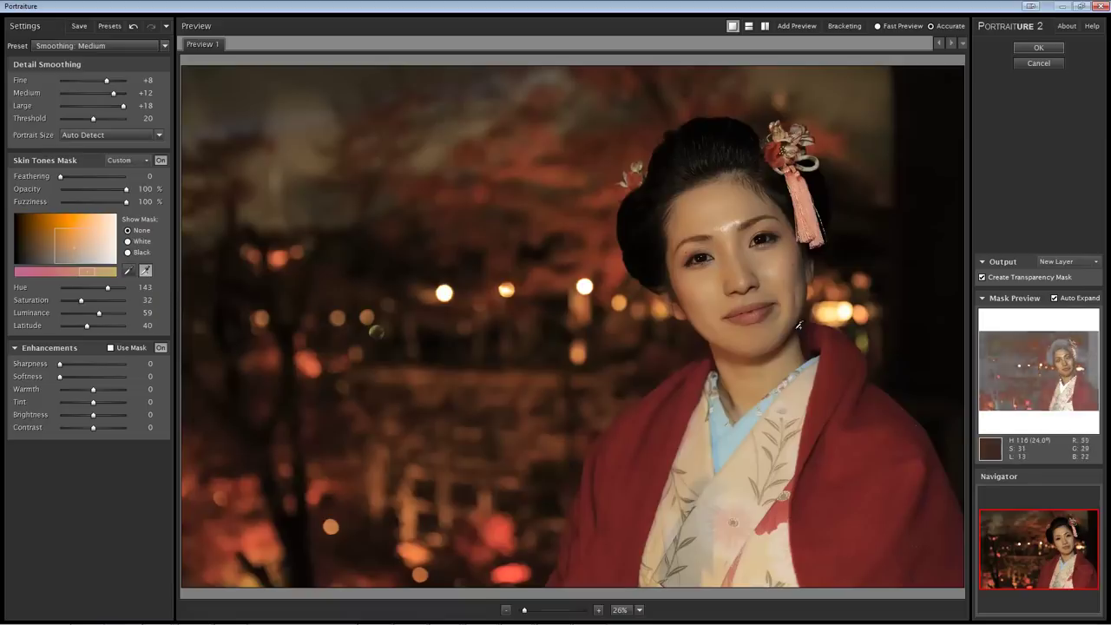
left_click(786, 271)
left_click(779, 267)
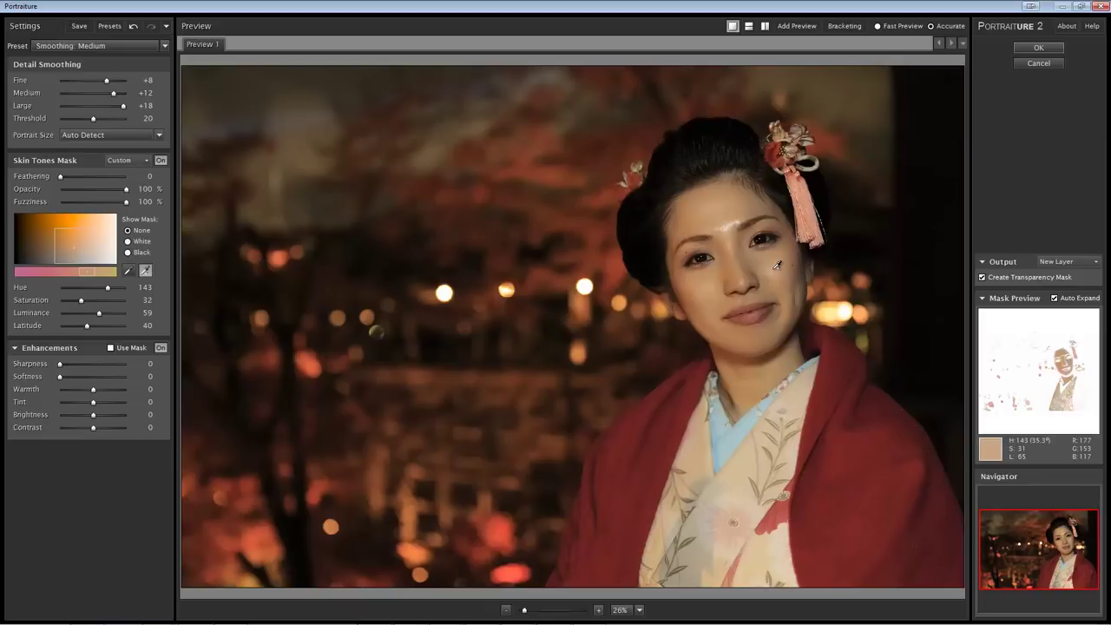
left_click(731, 224)
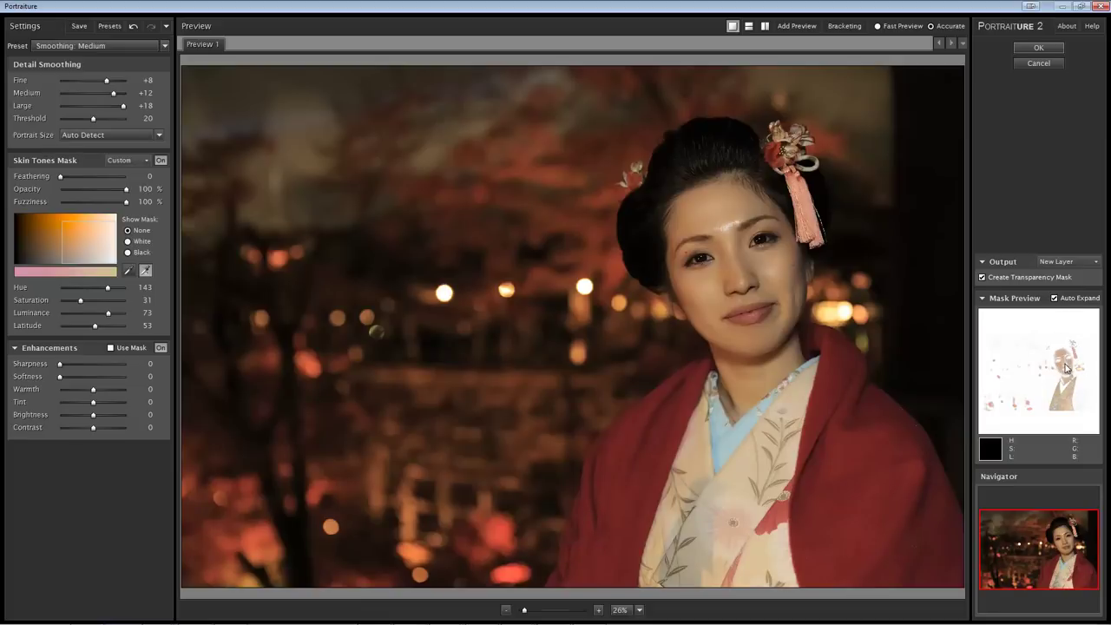
Try extending the skin tones mask with one more sample beside the nose, and undo that sample.
left_click(758, 271)
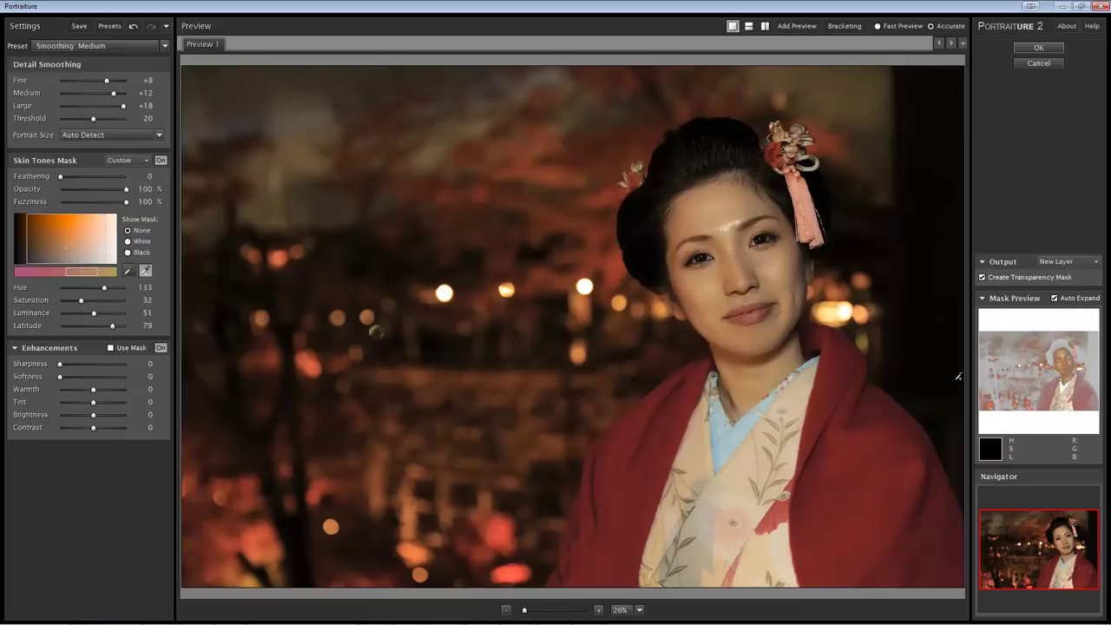
left_click(136, 27)
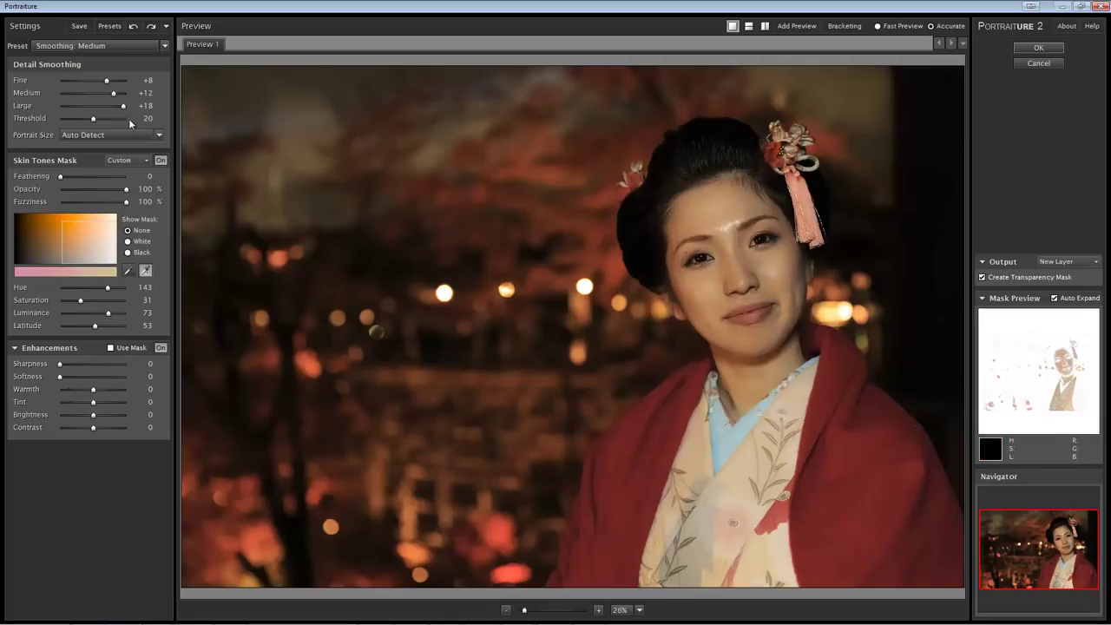
Try the Smoothing: High preset and inspect its effect on the face at 50% zoom.
left_click(165, 47)
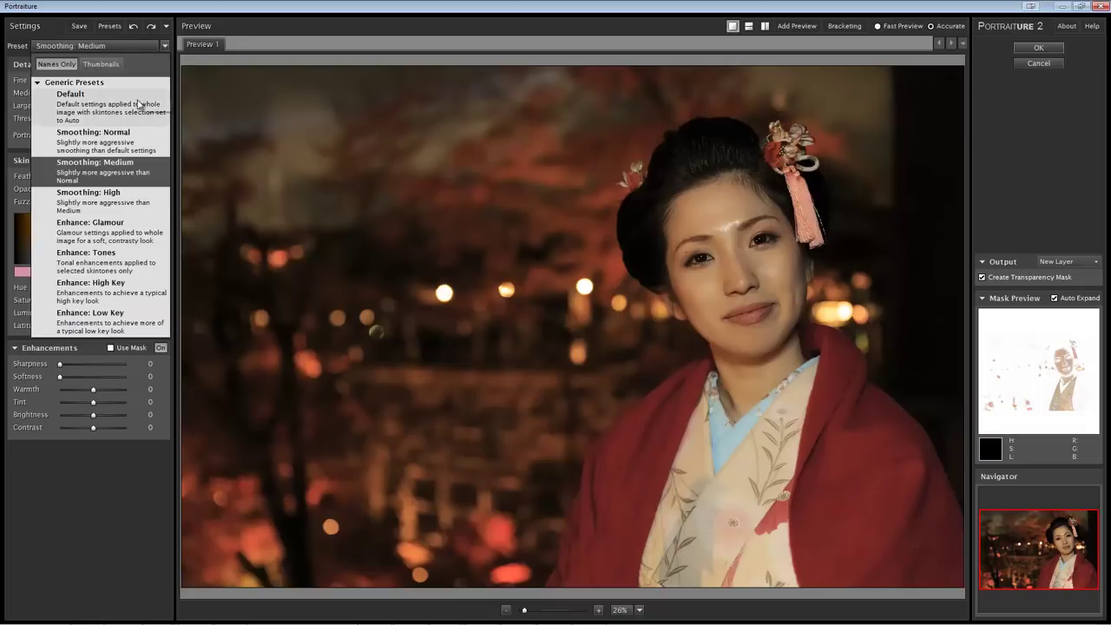
left_click(127, 211)
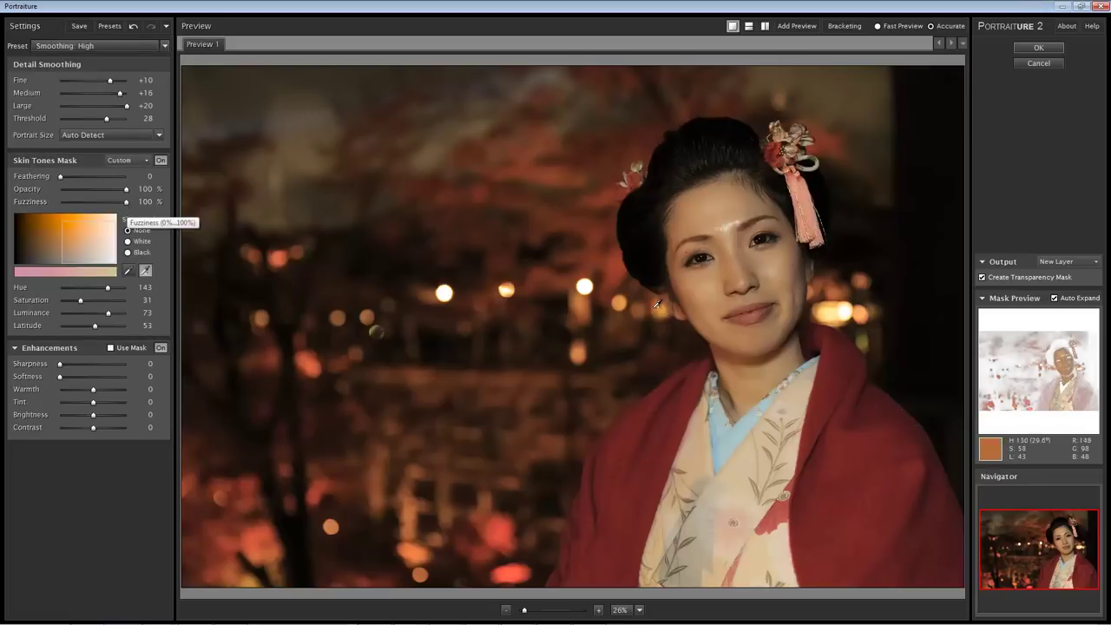
left_click(640, 608)
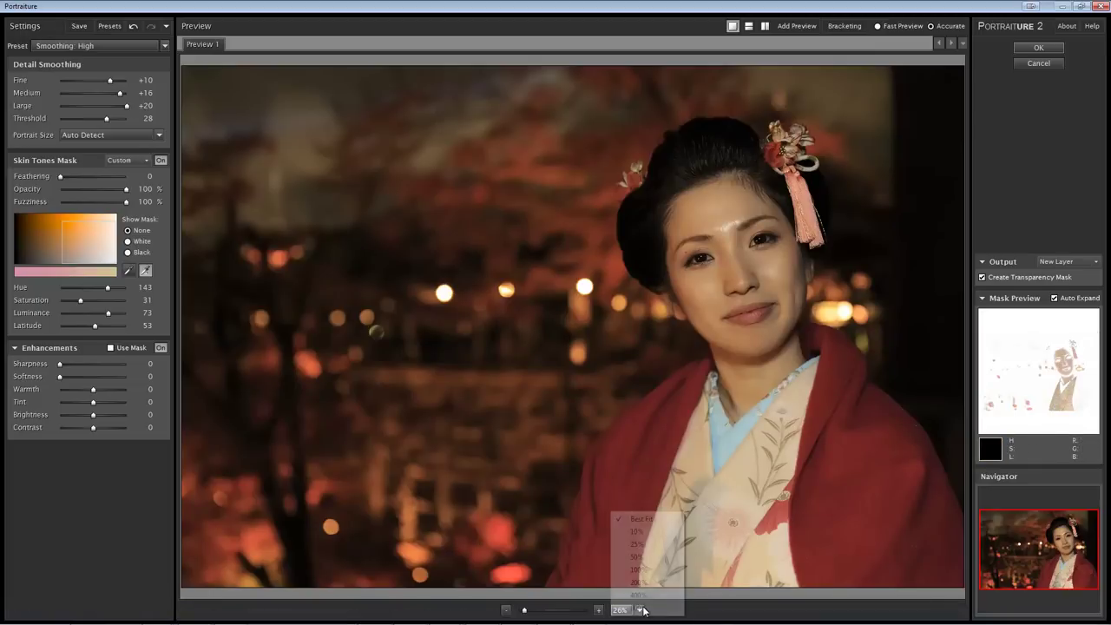
left_click(638, 557)
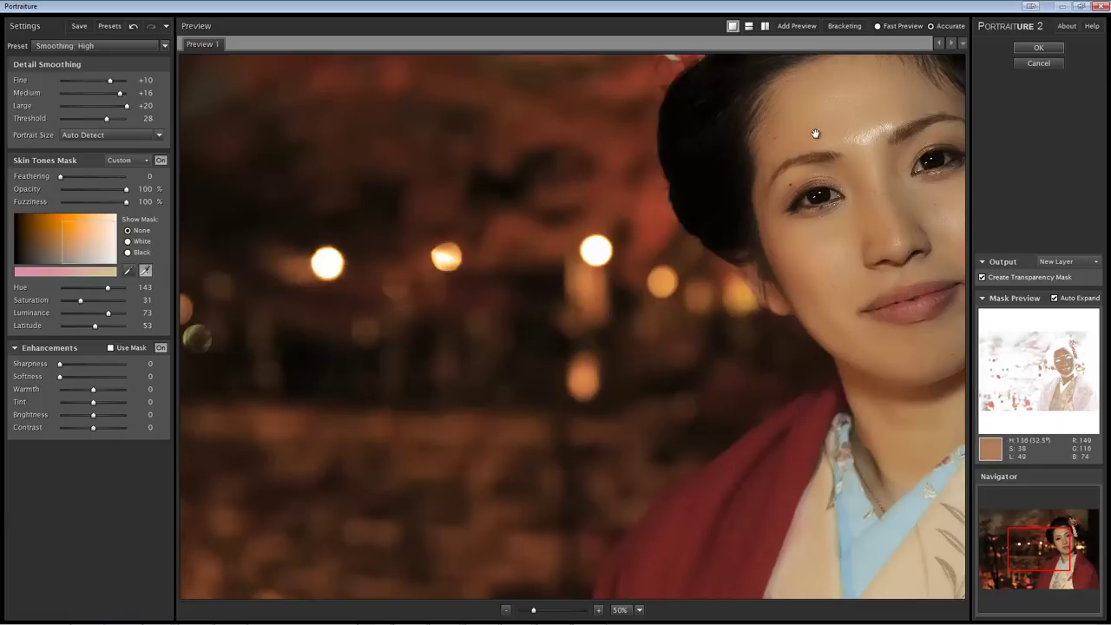
left_click_drag(821, 136, 599, 269)
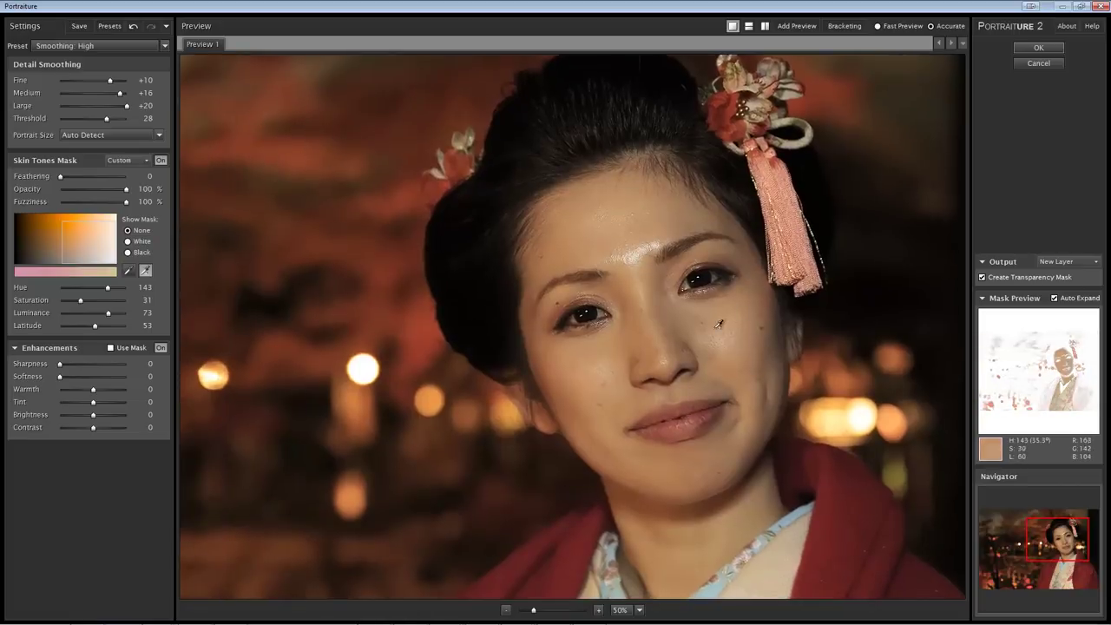
Choose the Smoothing: Normal preset for the skin.
left_click(164, 46)
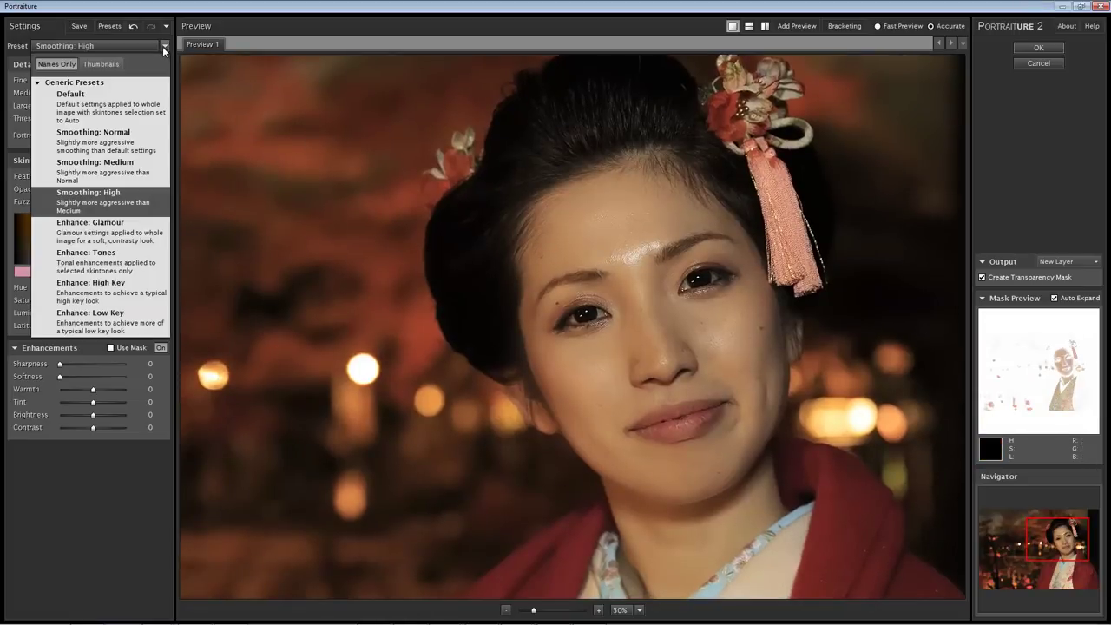
left_click(136, 135)
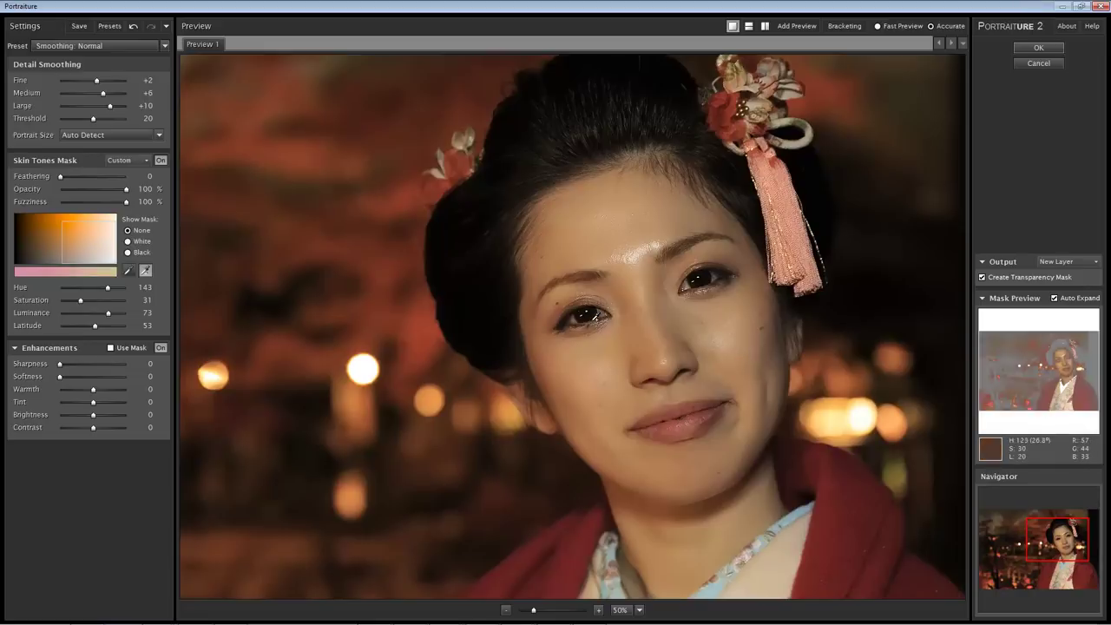
Examine the parameters available for preview bracketing, and cancel without creating bracketed previews.
left_click(843, 28)
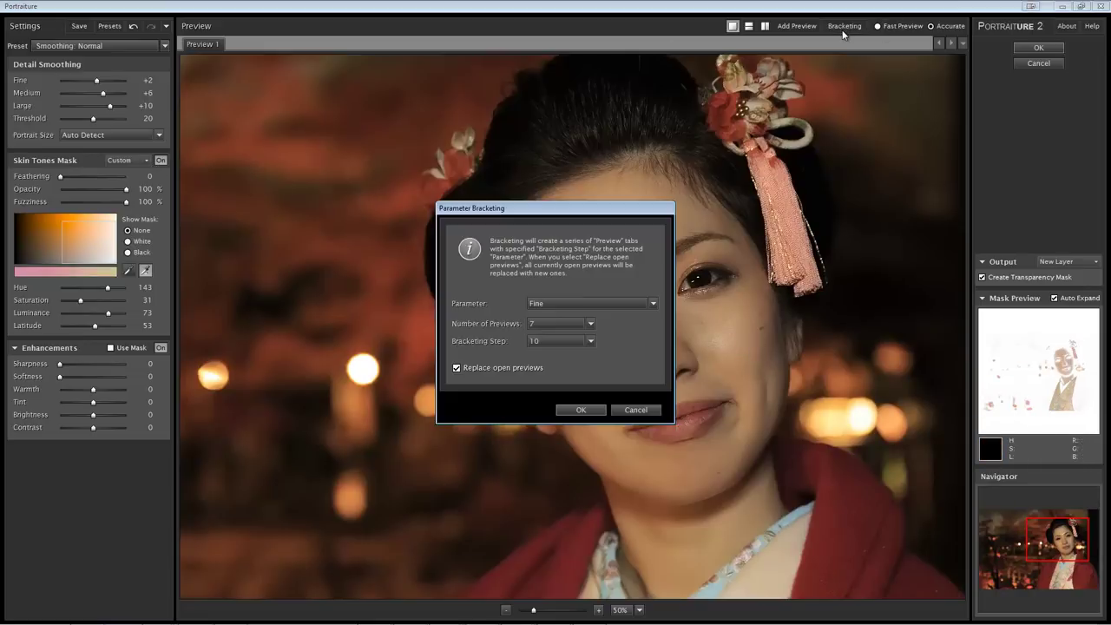
left_click(656, 303)
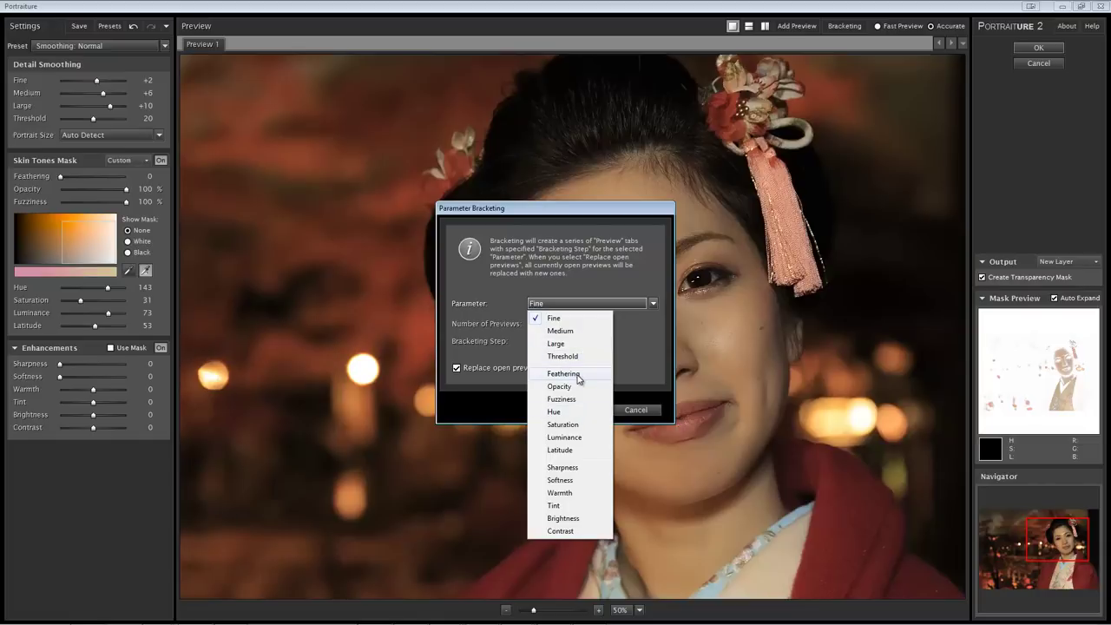
left_click(643, 350)
left_click(636, 410)
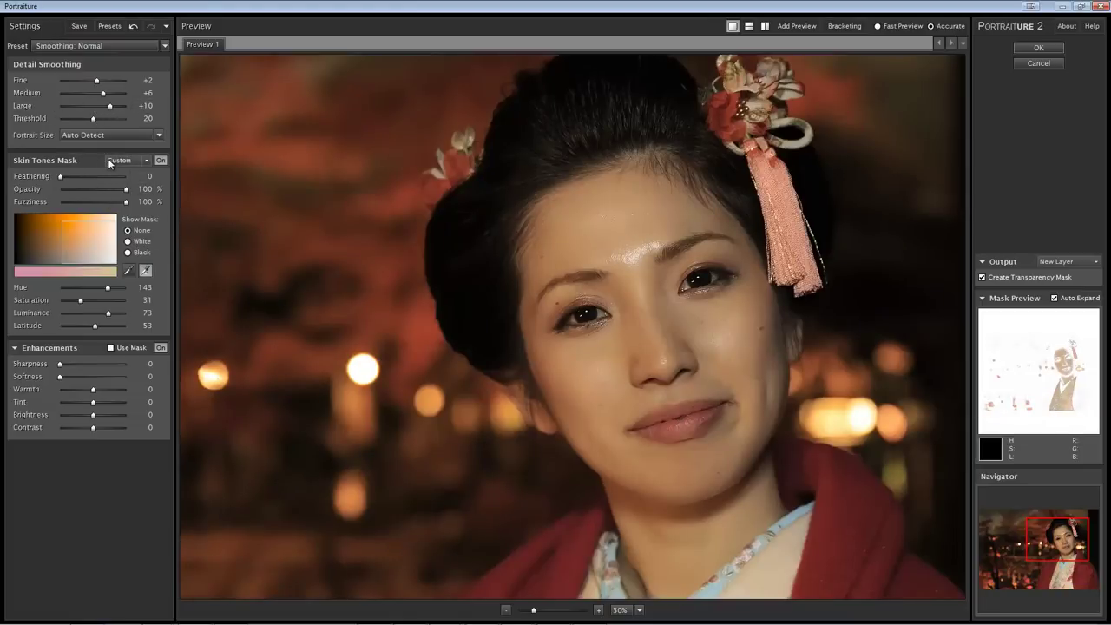
Try the Small (4x6 - 8x10) and Large (11x16 and larger) portrait sizes, and return to Auto Detect.
left_click(160, 136)
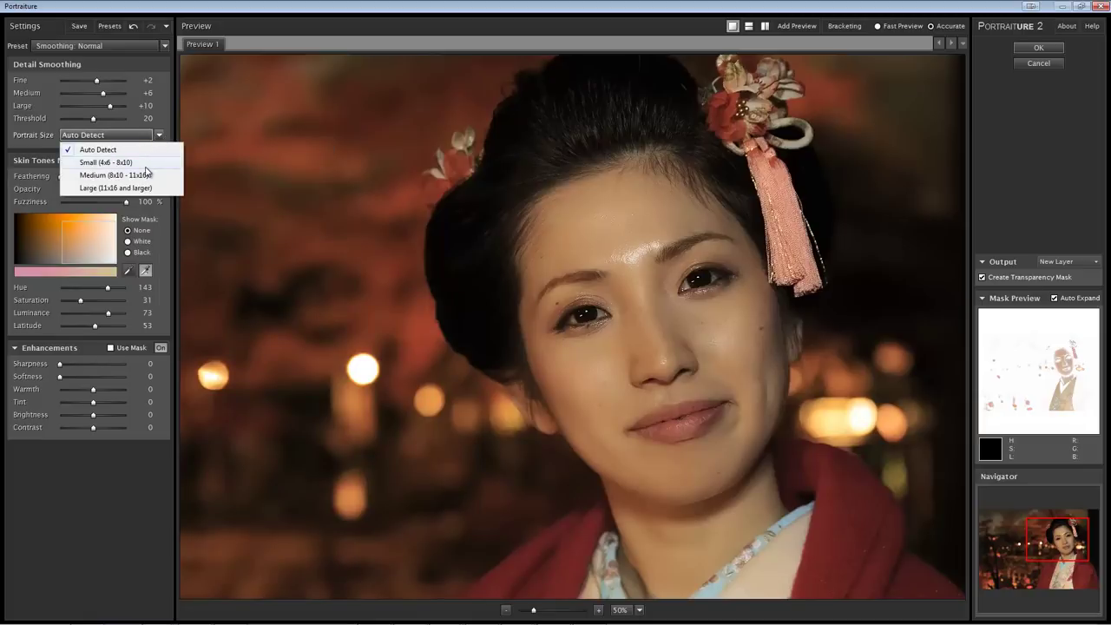
left_click(106, 163)
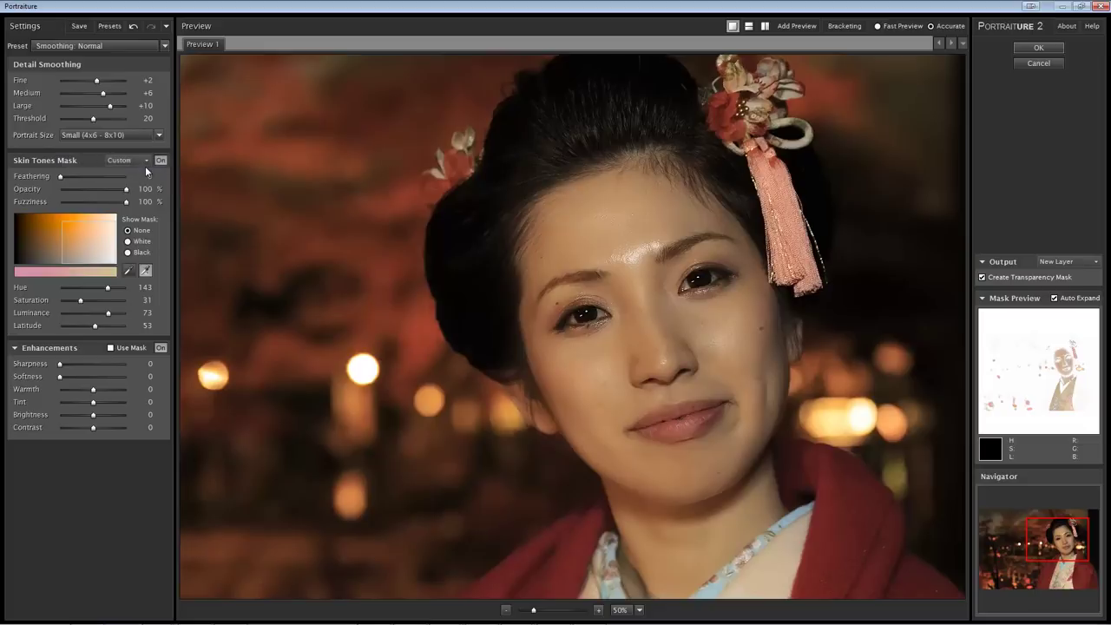
left_click(159, 136)
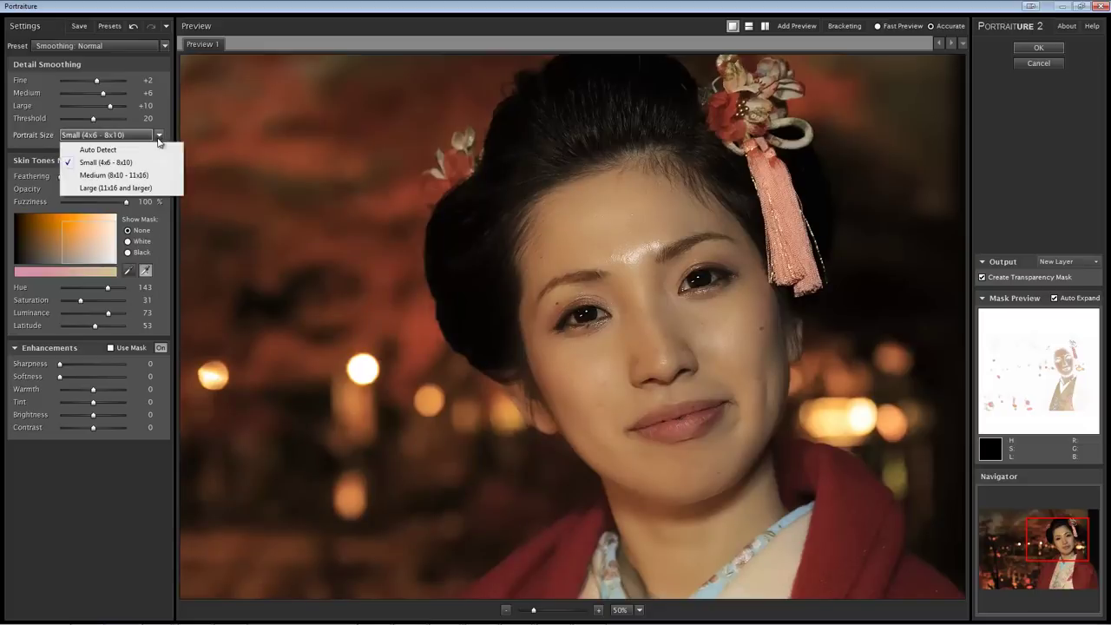
left_click(148, 192)
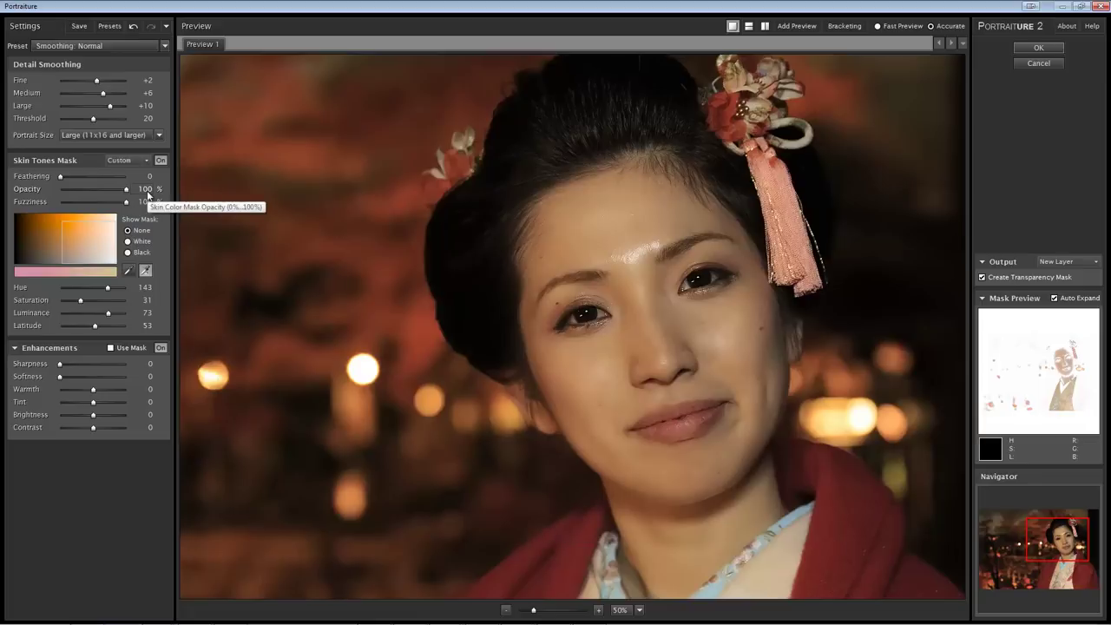
left_click(159, 136)
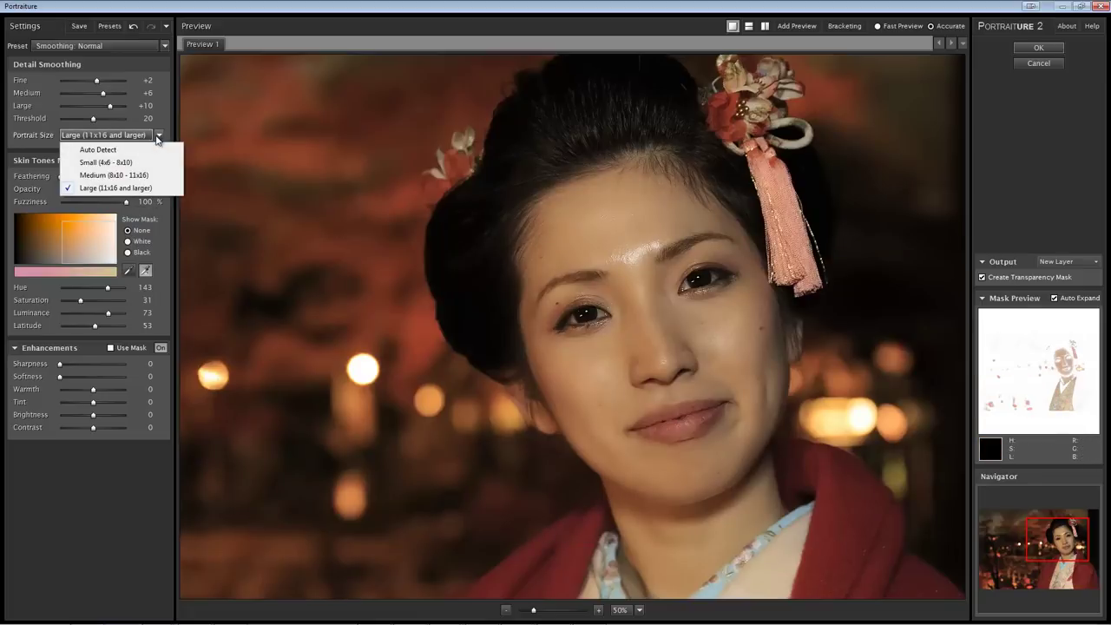
left_click(150, 149)
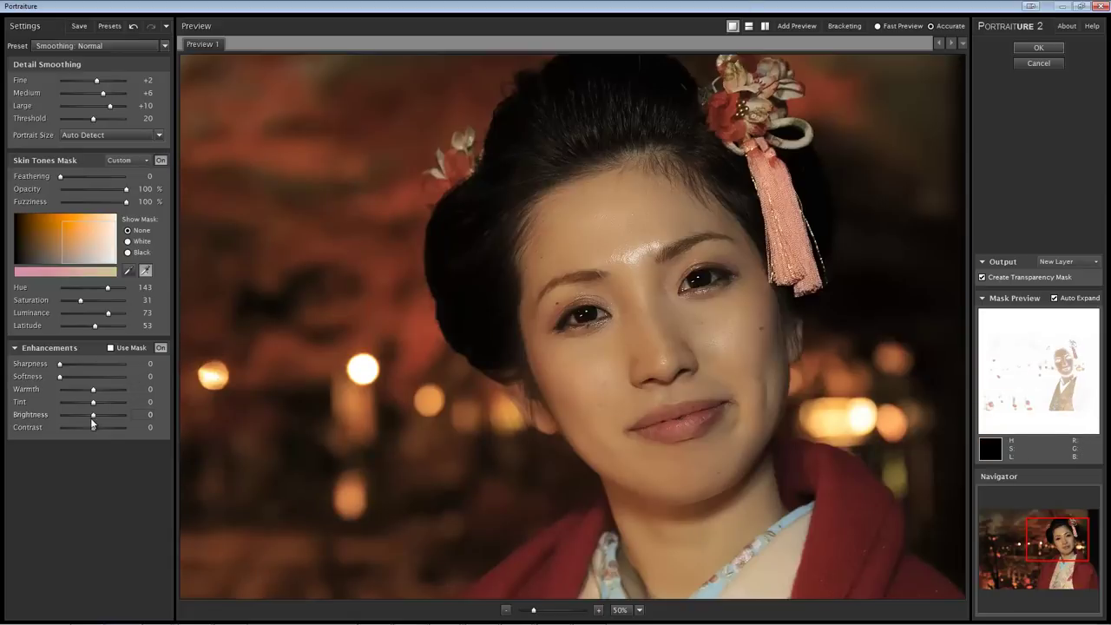
Try a Brightness enhancement of +7 and reset it to 0.
left_click_drag(93, 416, 105, 420)
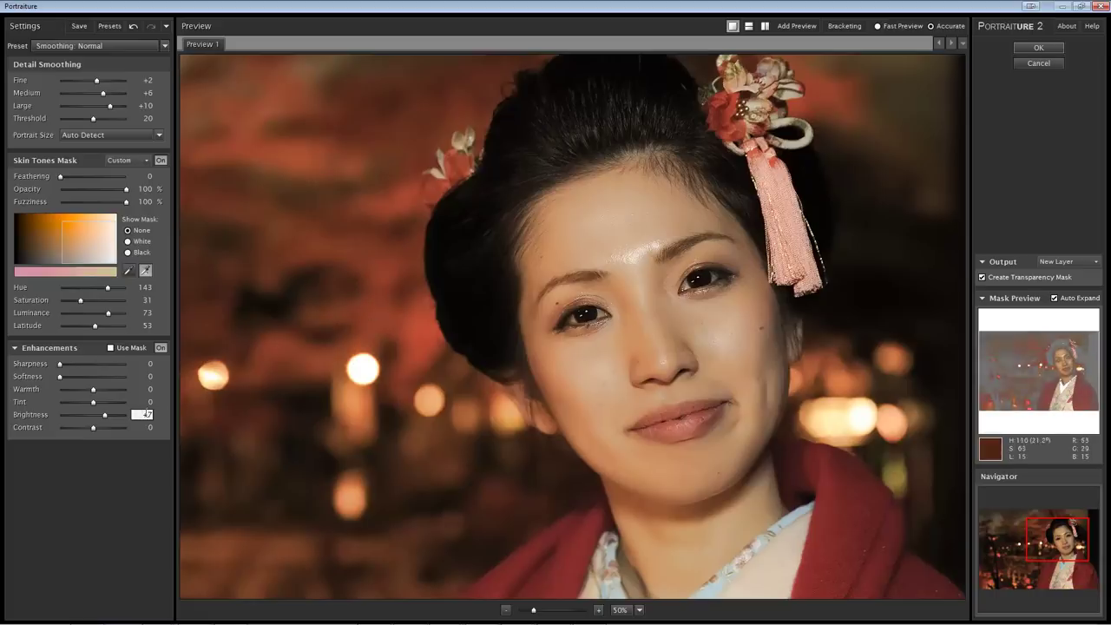
left_click_drag(108, 420, 95, 417)
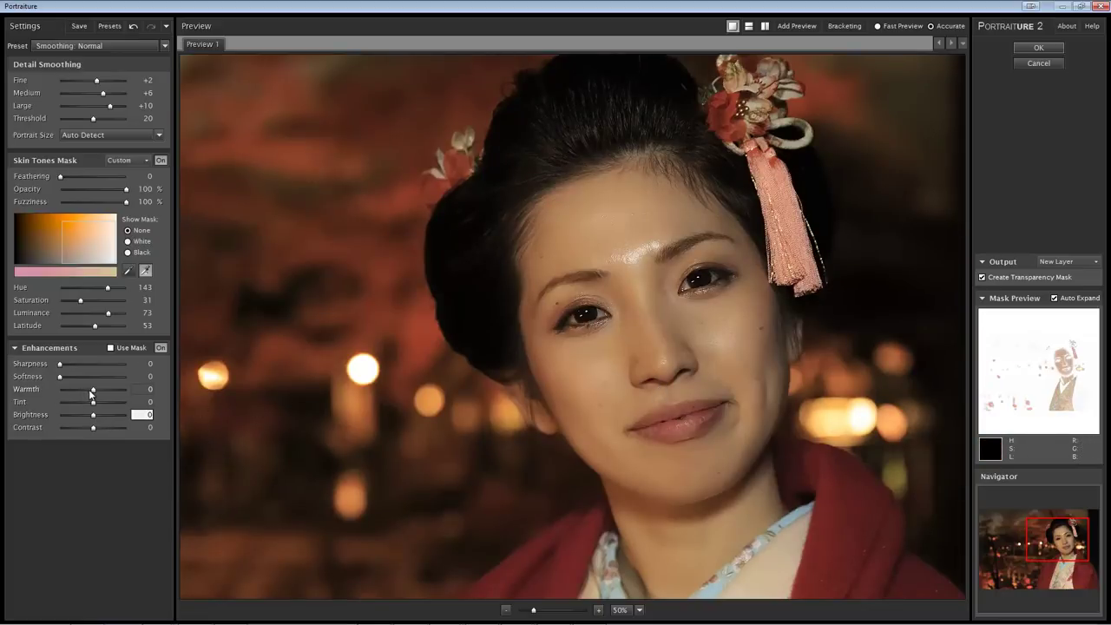
Test Warmth up to +20, restrict the enhancements to the skin mask, and reset Warmth to 0.
left_click_drag(91, 393, 99, 395)
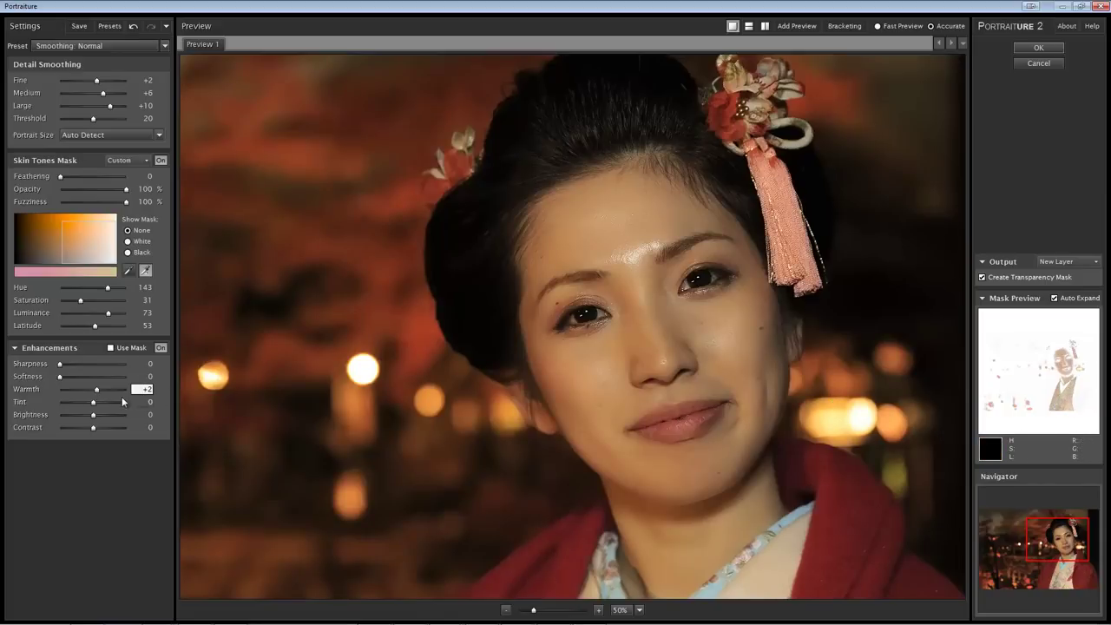
left_click_drag(98, 392, 144, 391)
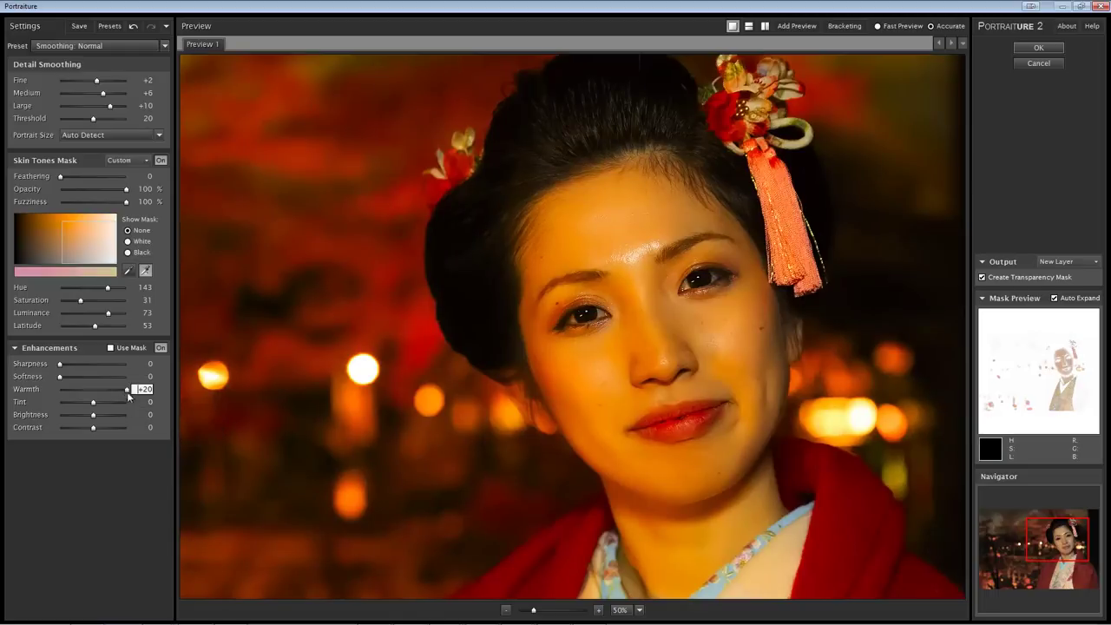
left_click_drag(122, 392, 129, 392)
left_click(111, 349)
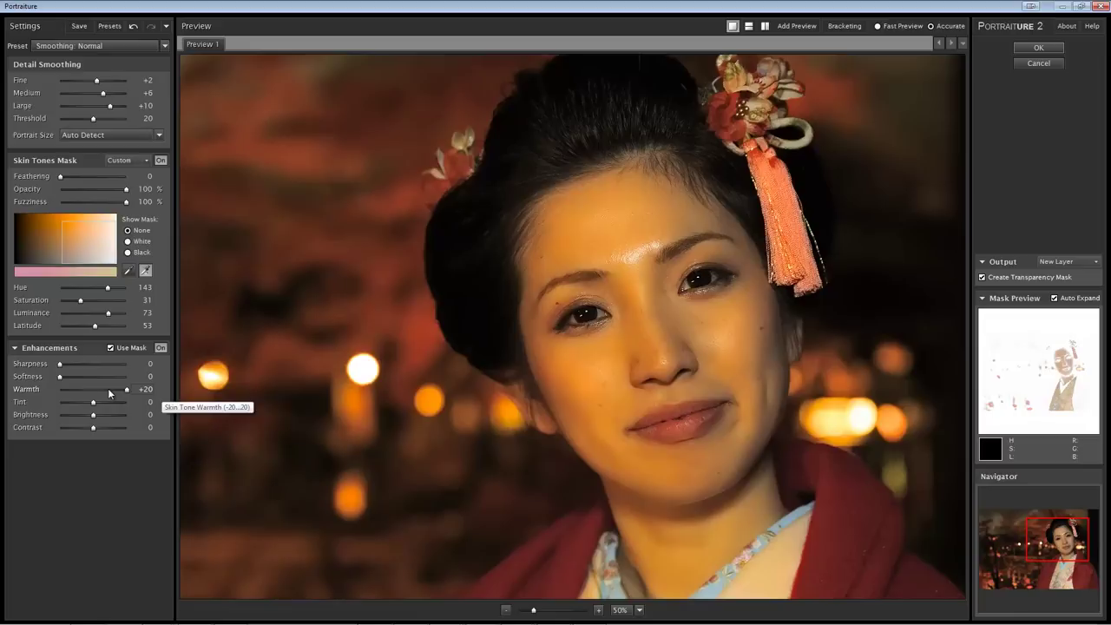
left_click_drag(127, 392, 102, 395)
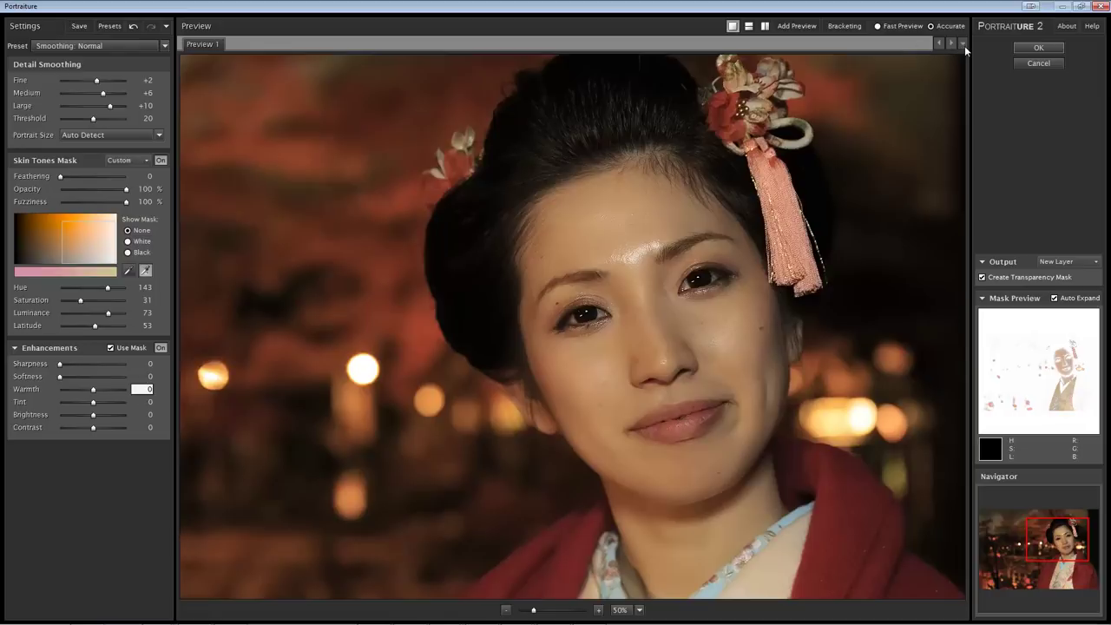
Try a second preview with Fine smoothing at +20, check the preview thumbnails, and close that second preview.
left_click(805, 26)
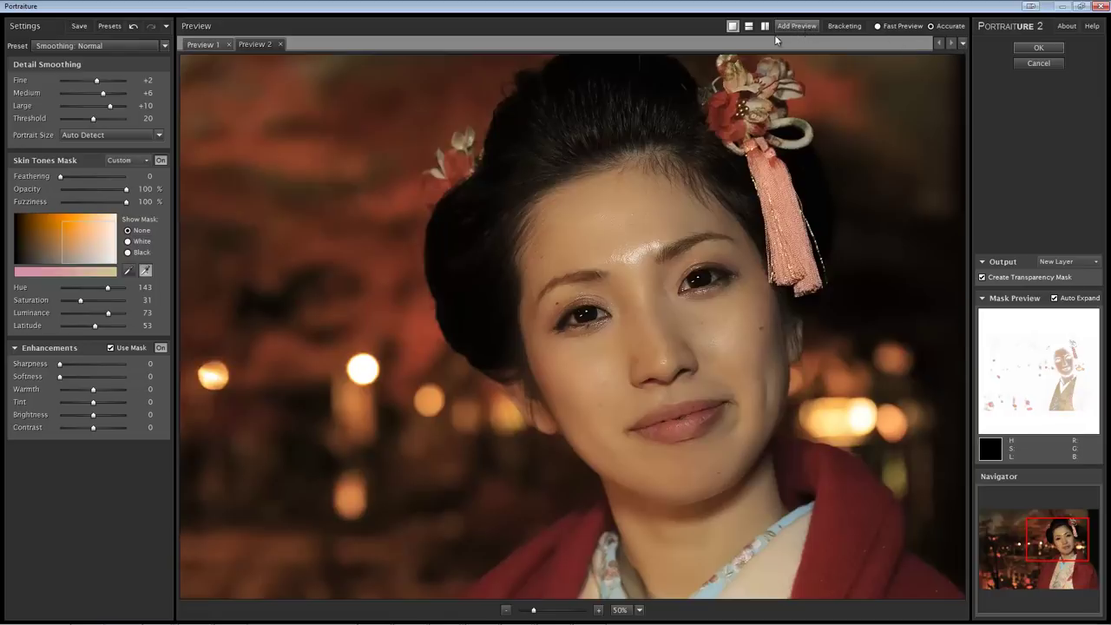
left_click_drag(97, 82, 127, 79)
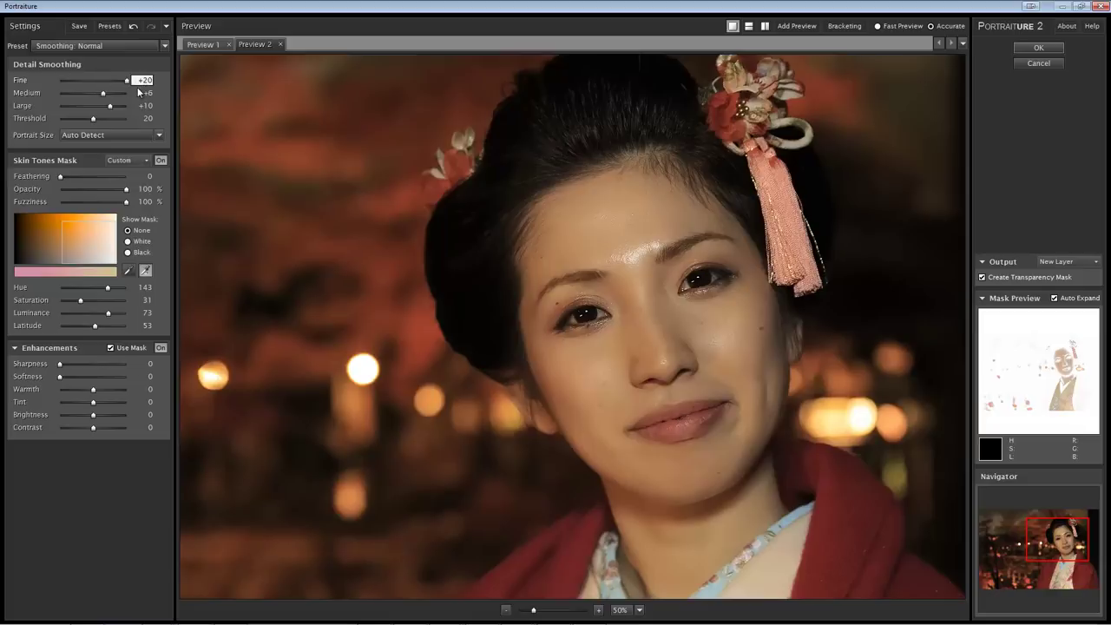
left_click(964, 45)
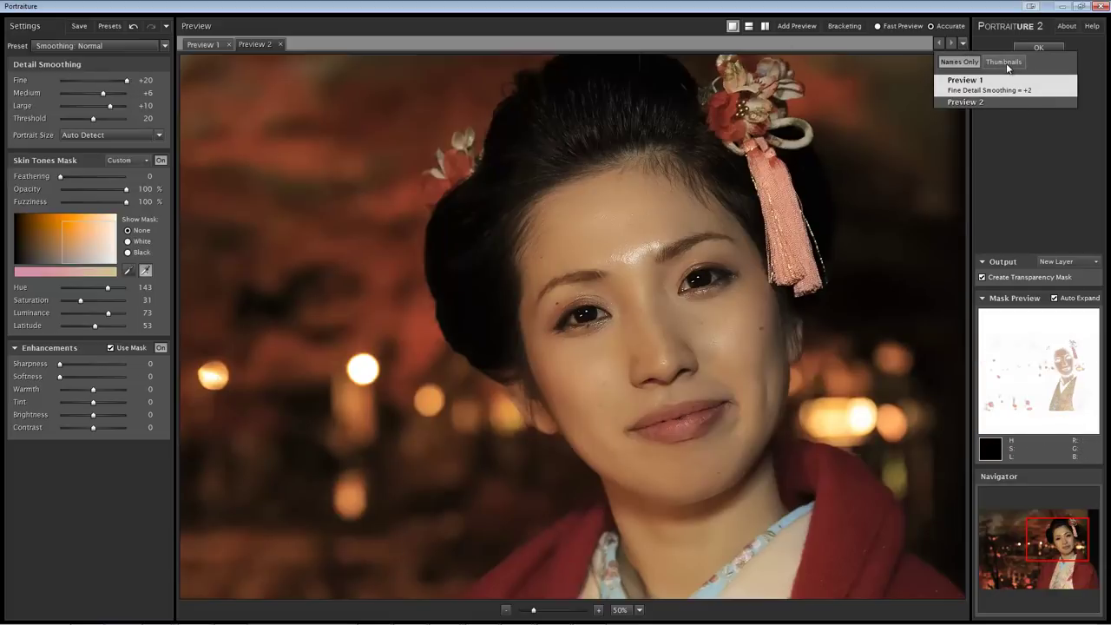
left_click(1005, 64)
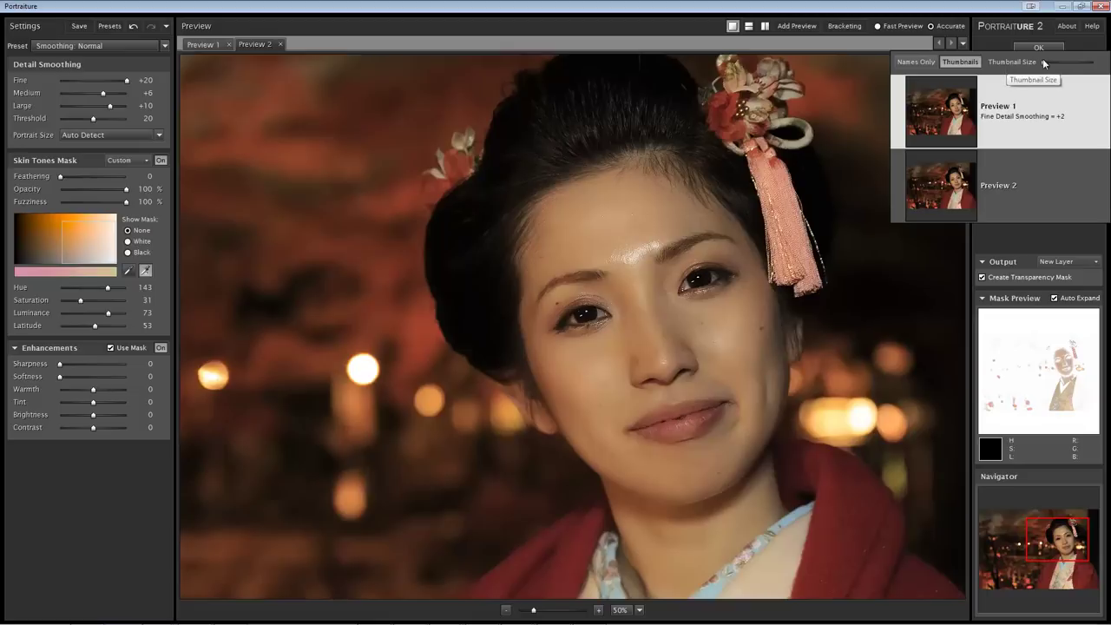
left_click_drag(1045, 63, 1005, 64)
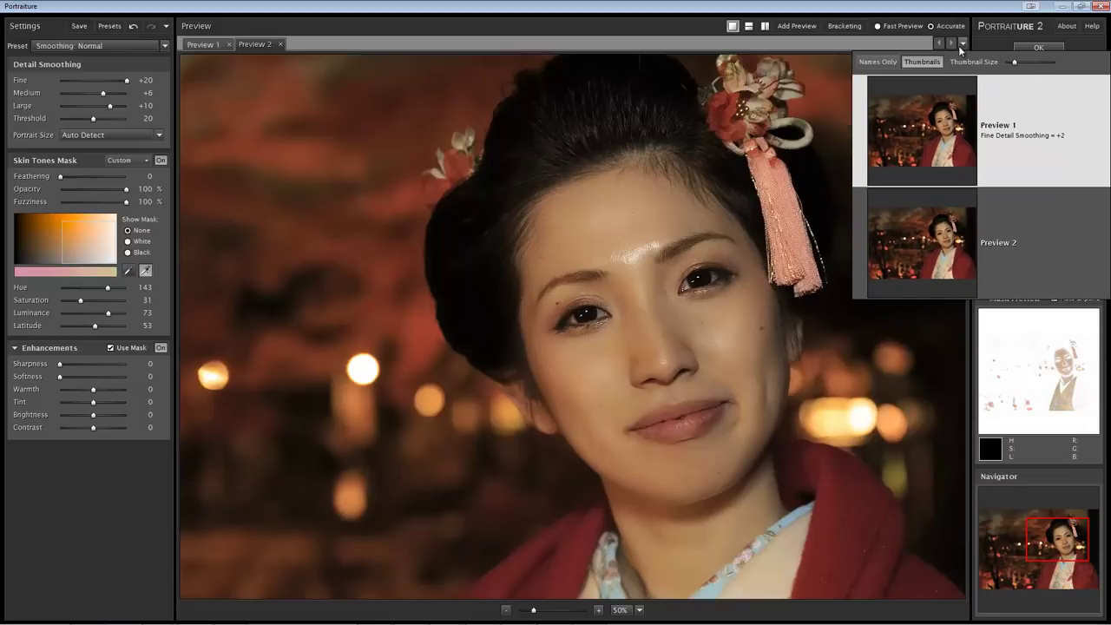
left_click(963, 43)
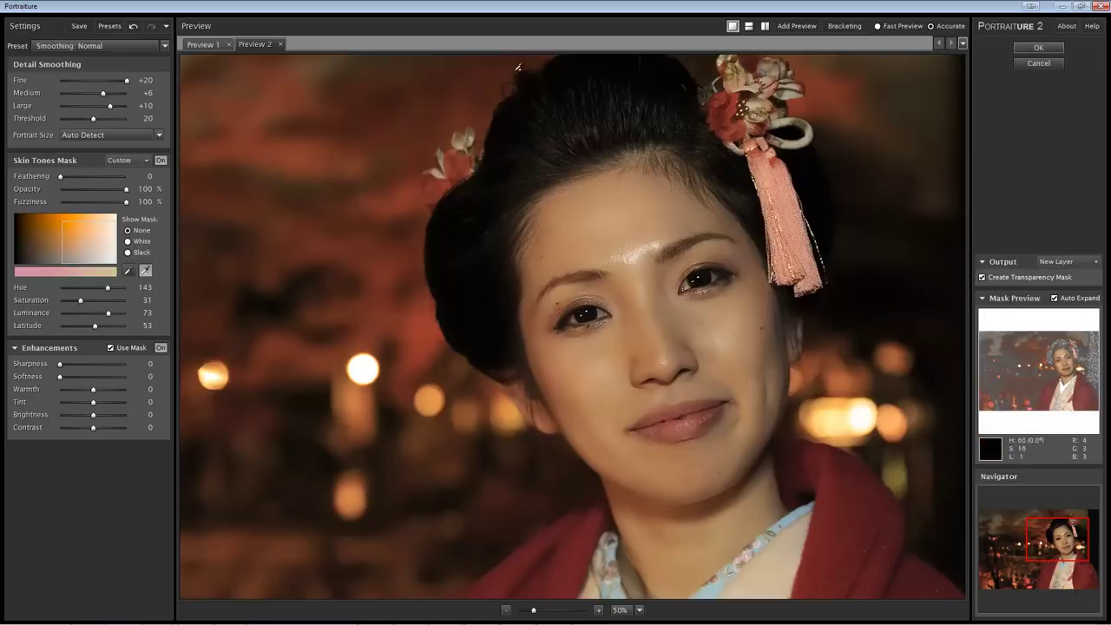
left_click(279, 44)
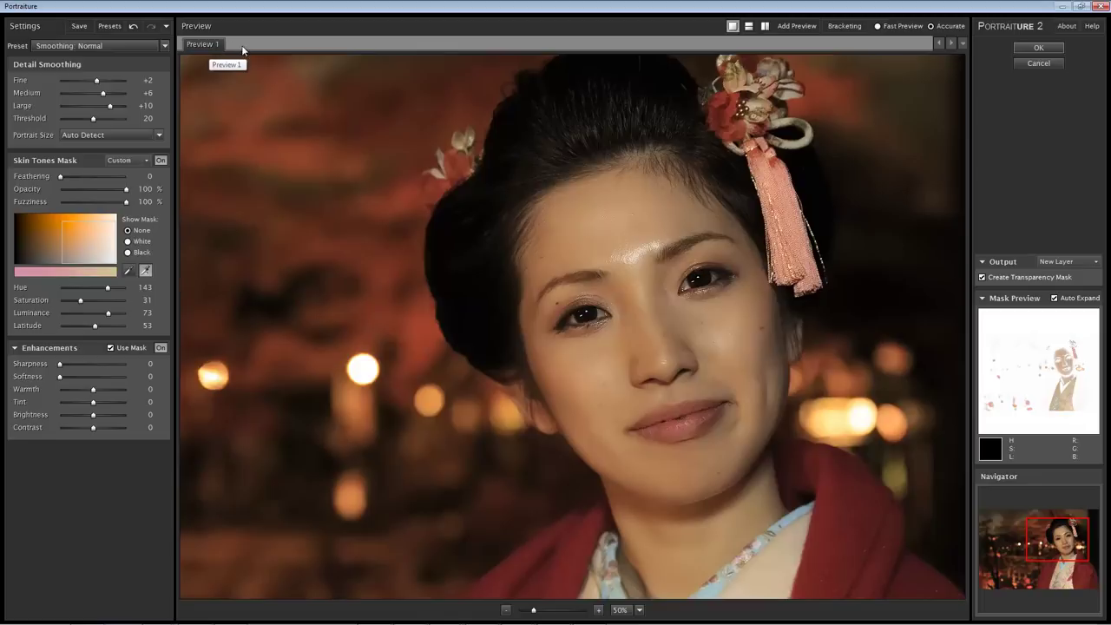
Apply the Portraiture smoothing and display only the new skin smoothing layer.
left_click(1043, 47)
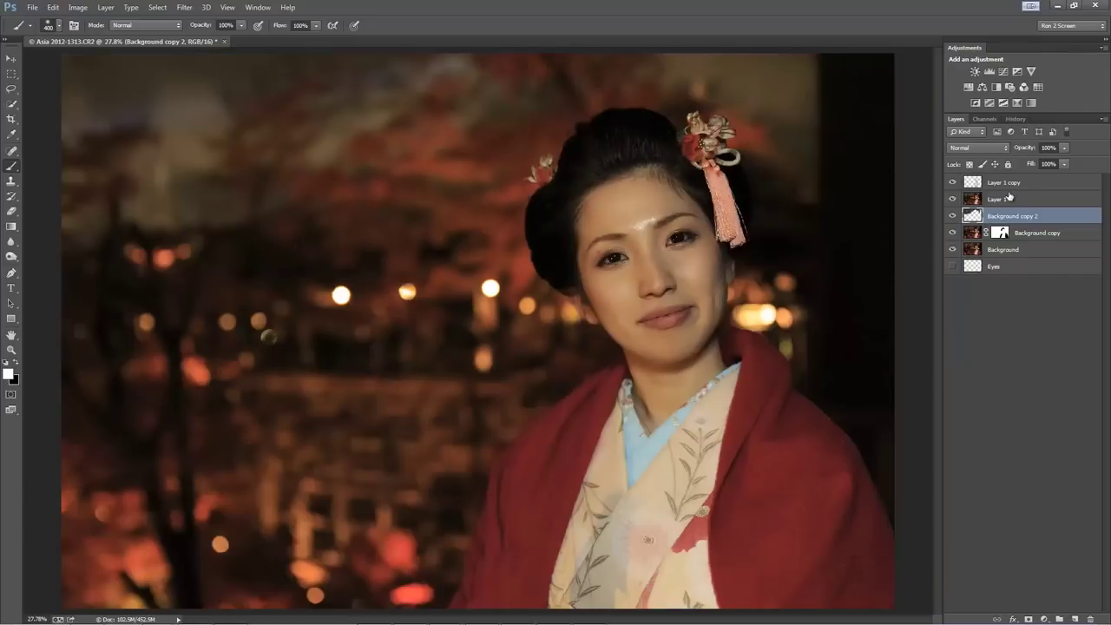
left_click(979, 190)
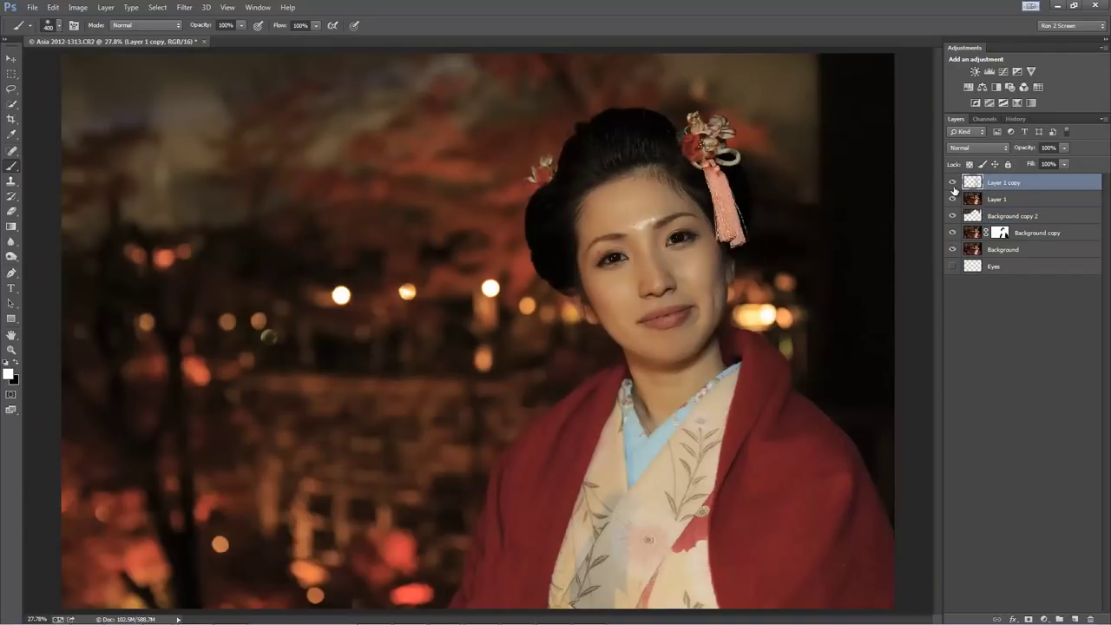
left_click(952, 184, "alt")
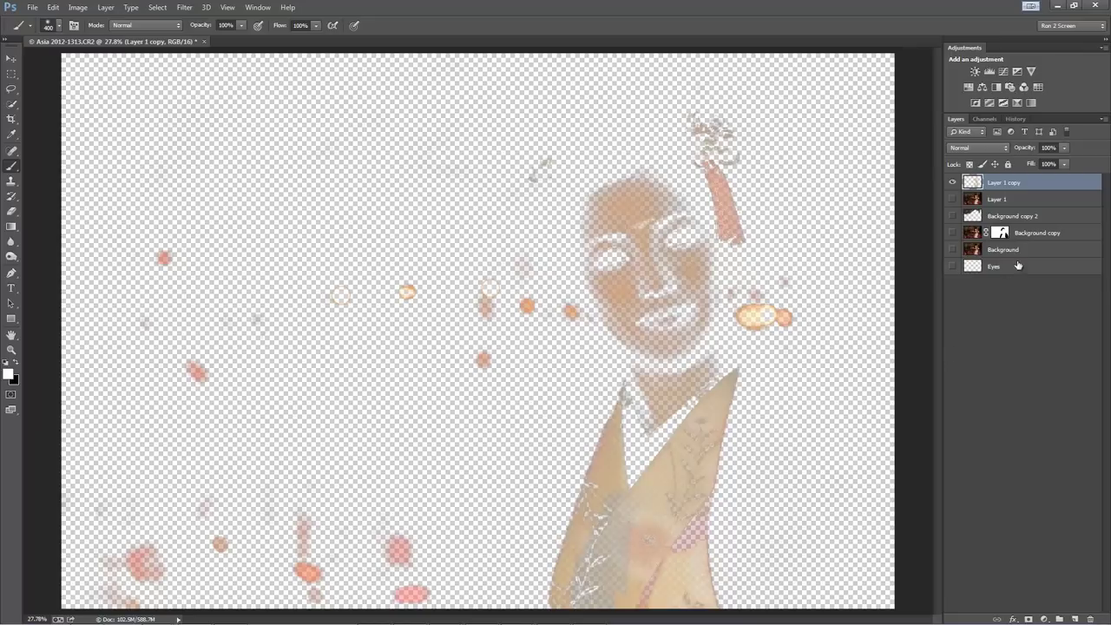
Add a layer mask to the smoothing layer and paint out everything except the face and neck with a black 900 px brush.
left_click(1029, 619)
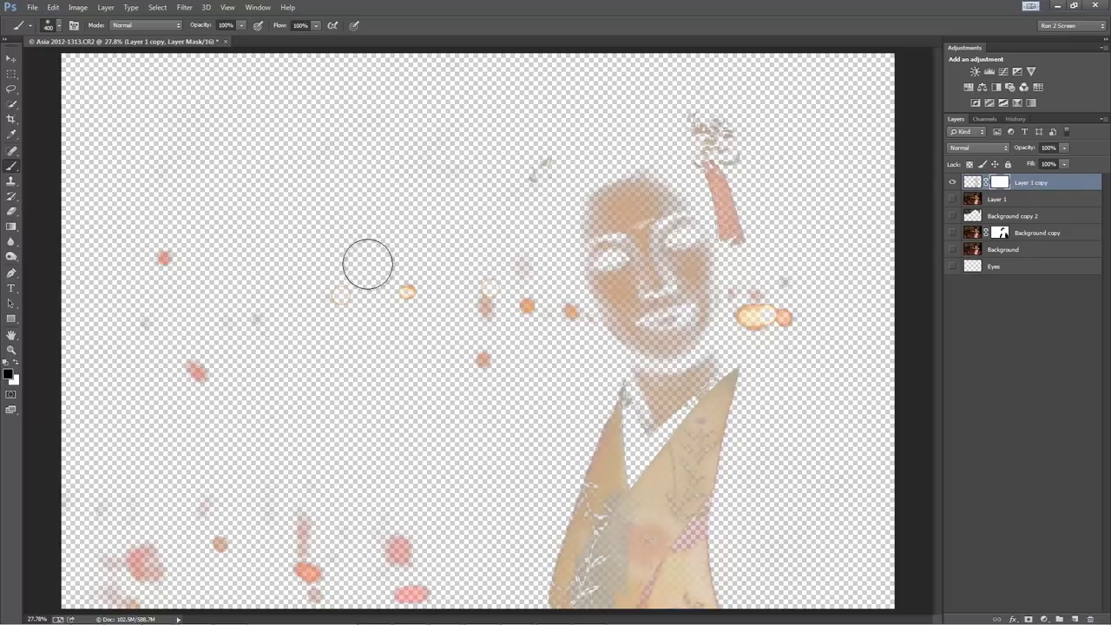
key("bracketright")
key("bracketright")
key("bracketright")
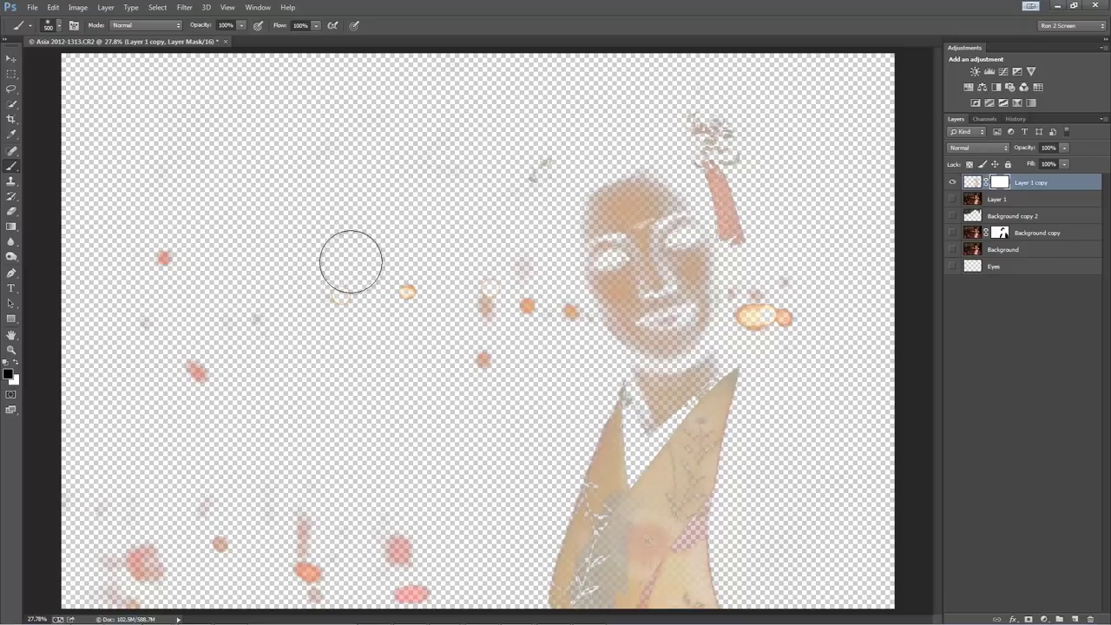
key("bracketright")
key("bracketright")
mouse_move(687, 521)
left_mouse_down()
mouse_move(588, 541)
mouse_move(624, 557)
mouse_move(578, 555)
mouse_move(590, 473)
mouse_move(569, 467)
mouse_move(566, 429)
mouse_move(589, 428)
mouse_move(587, 506)
mouse_move(713, 480)
mouse_move(741, 446)
mouse_move(706, 475)
mouse_move(757, 424)
mouse_move(682, 518)
mouse_move(410, 600)
mouse_move(359, 566)
mouse_move(144, 515)
mouse_move(114, 520)
mouse_move(113, 564)
left_mouse_up()
mouse_move(185, 389)
left_mouse_down()
mouse_move(164, 277)
mouse_move(363, 377)
mouse_move(375, 310)
mouse_move(408, 315)
mouse_move(435, 373)
mouse_move(500, 342)
mouse_move(508, 351)
mouse_move(534, 331)
mouse_move(508, 202)
mouse_move(552, 118)
mouse_move(657, 99)
mouse_move(712, 111)
mouse_move(776, 166)
mouse_move(750, 150)
mouse_move(760, 177)
mouse_move(747, 182)
mouse_move(796, 328)
mouse_move(779, 295)
mouse_move(799, 296)
mouse_move(775, 305)
mouse_move(788, 304)
mouse_move(816, 347)
left_mouse_up()
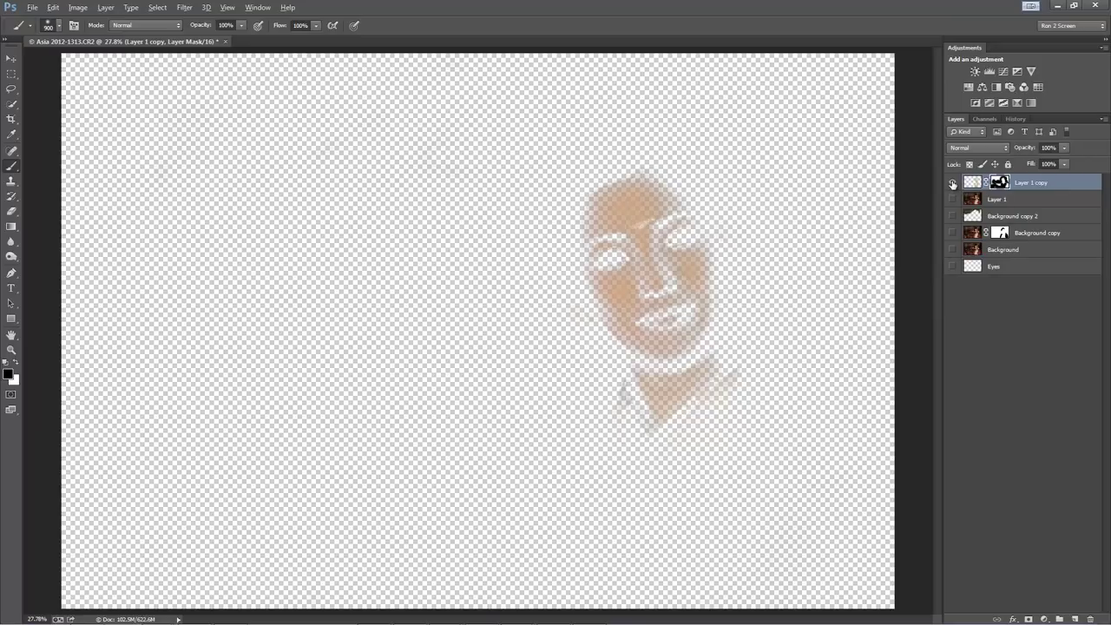
Show the other layers again and apply the layer mask permanently to the smoothing layer.
left_click(953, 183, "alt")
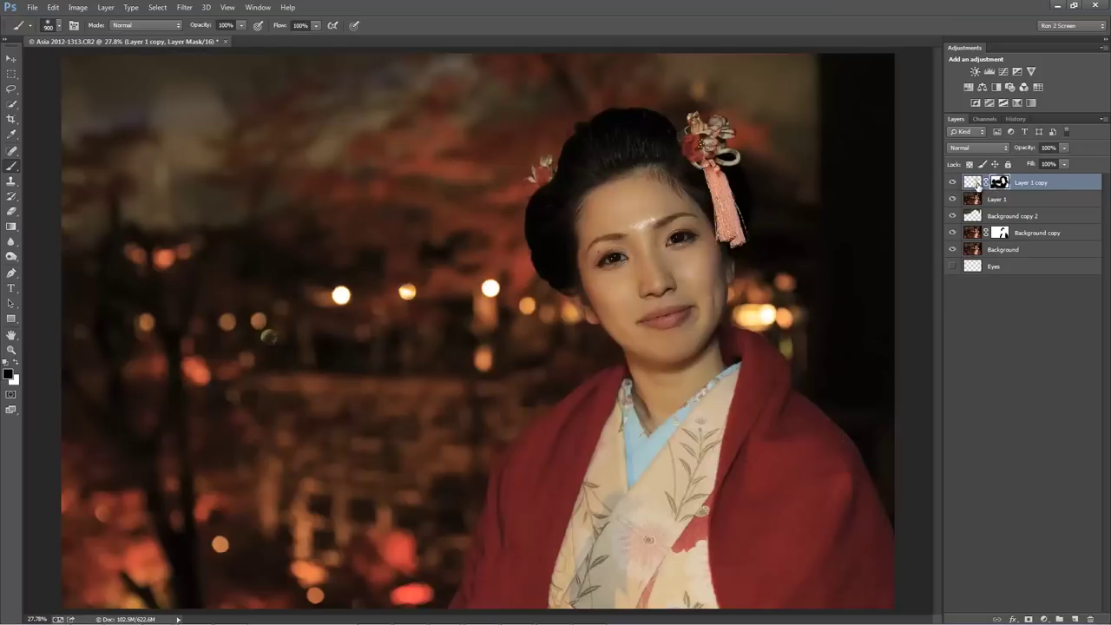
right_click(1003, 183)
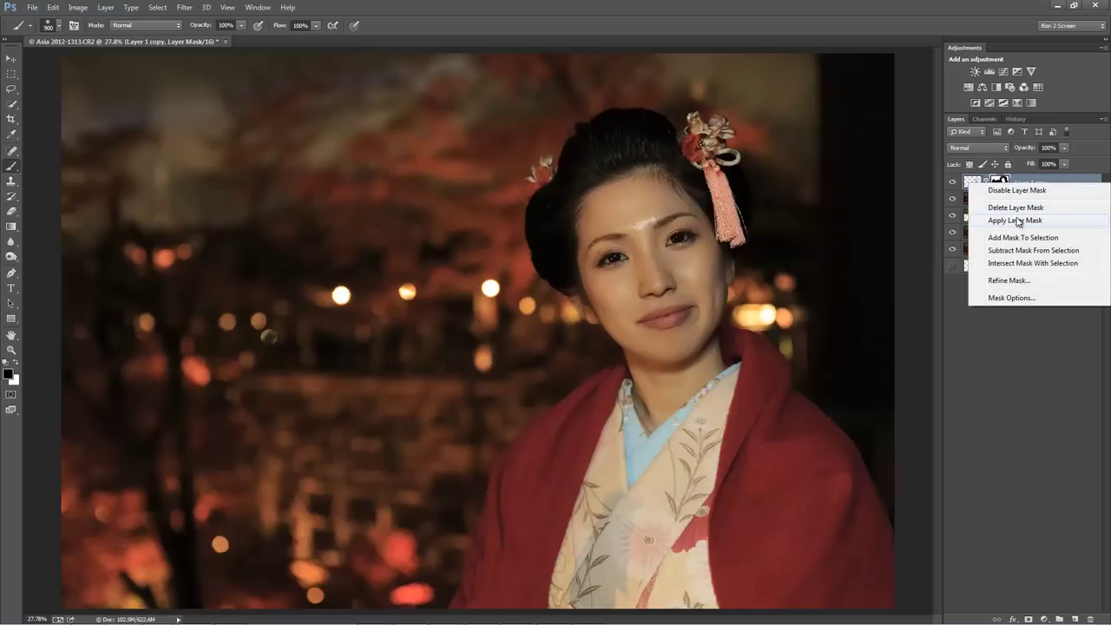
left_click(1016, 220)
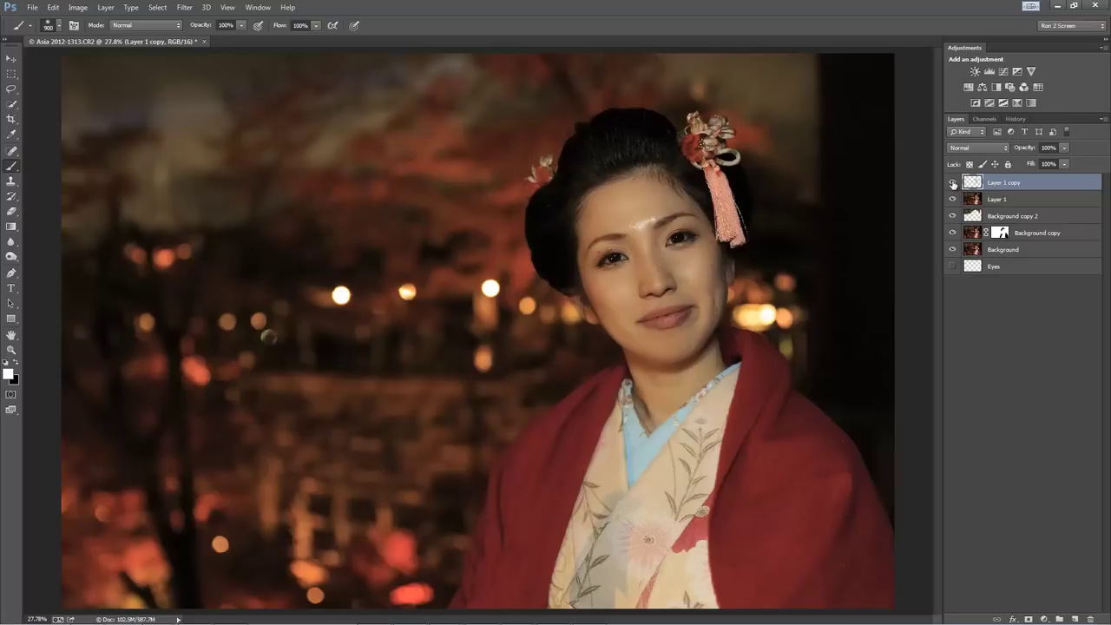
Compare the portrait with and without the skin smoothing layer, and inspect the face up close.
left_click(954, 183)
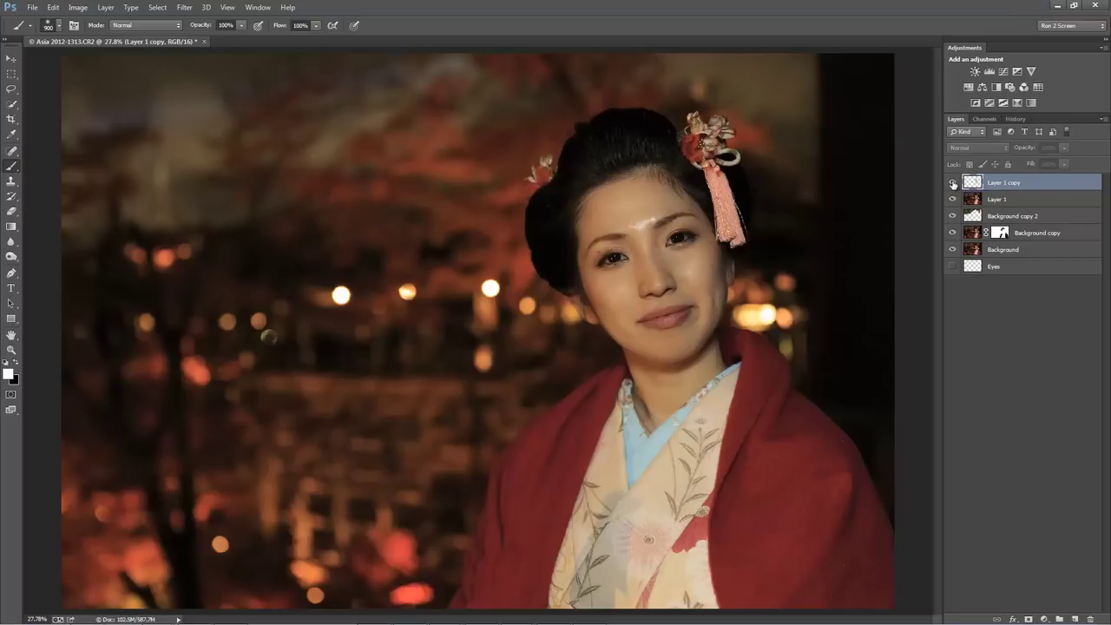
left_click(954, 184)
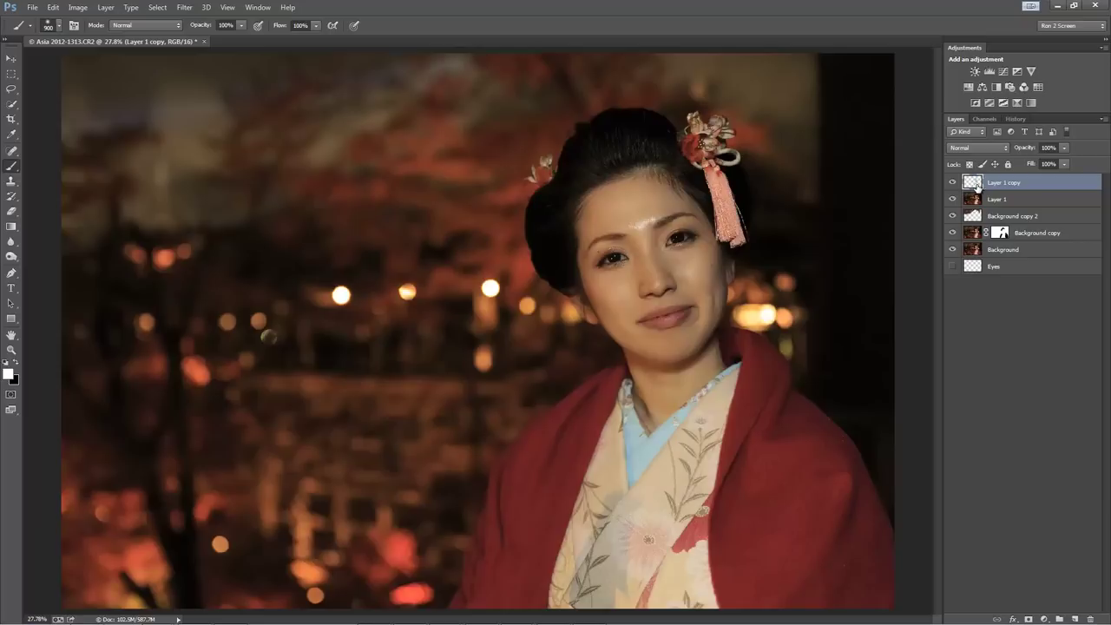
scroll(660, 226, "up", 3)
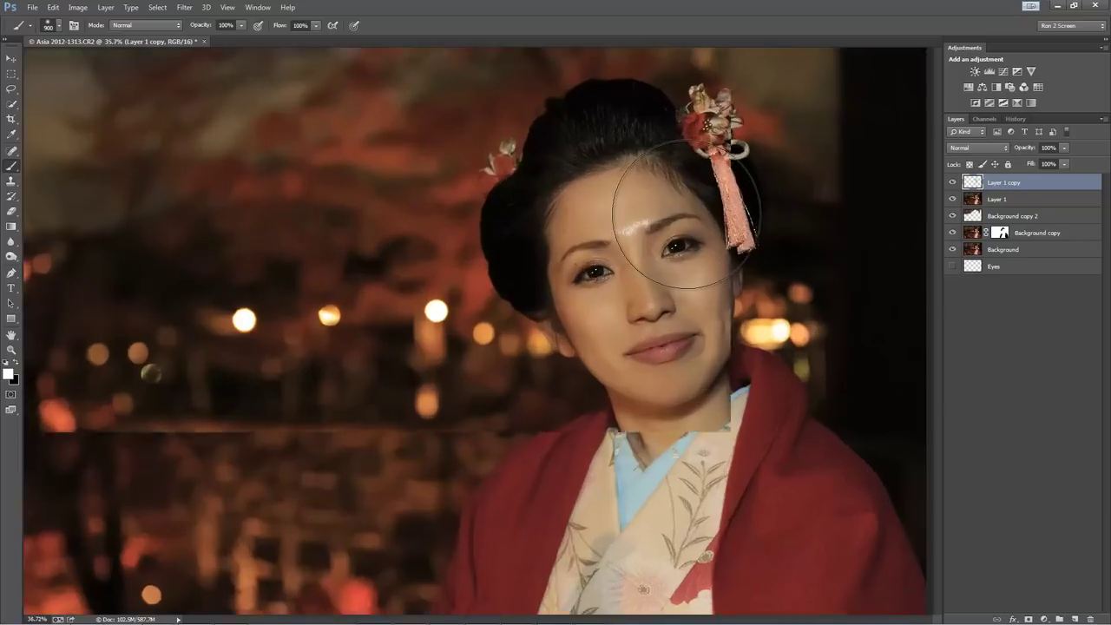
scroll(813, 244, "up", 1)
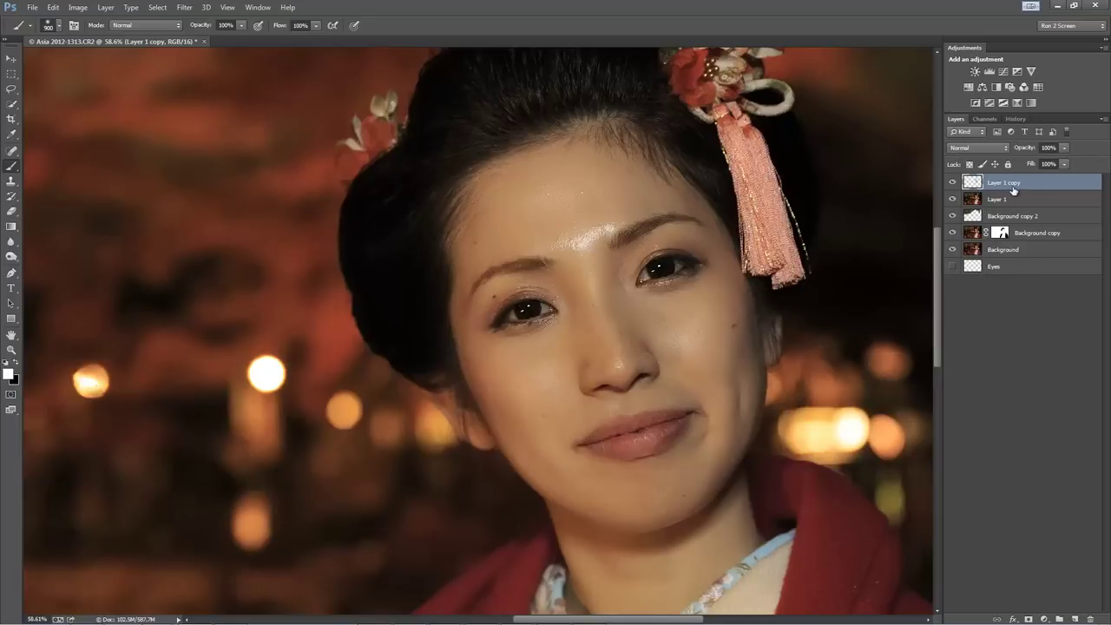
Set the skin smoothing layer's opacity to 70%.
left_click(1063, 148)
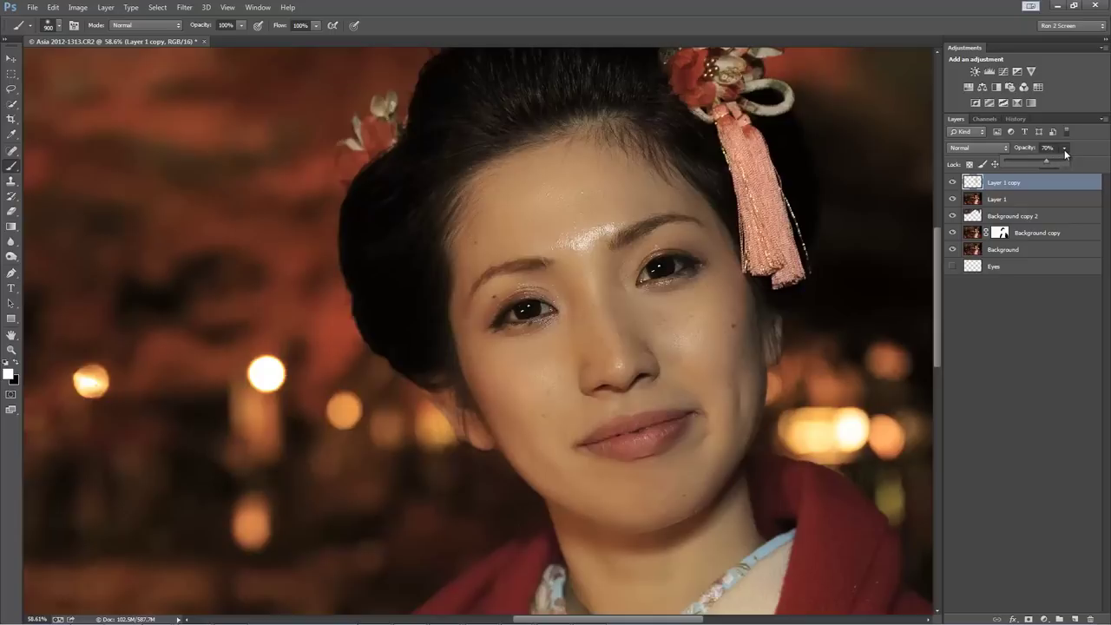
left_click(1065, 154)
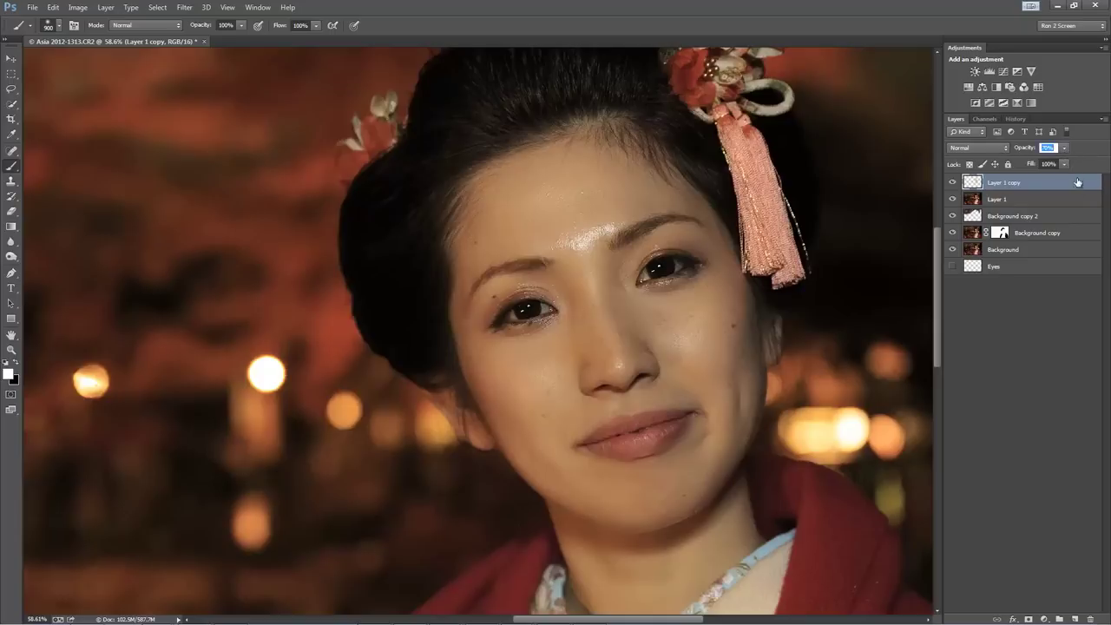
left_click(1053, 330)
left_click(1010, 184)
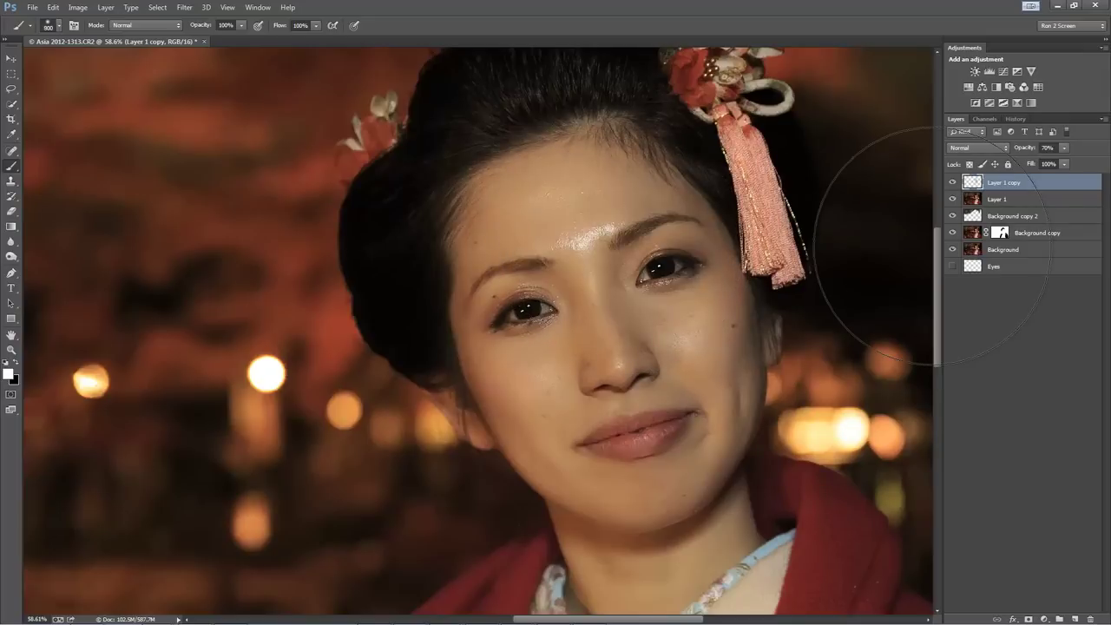
Stamp all visible layers into a new layer and outline the shiny highlight between the eyebrows with the Patch tool.
key("ctrl+shift+alt+e")
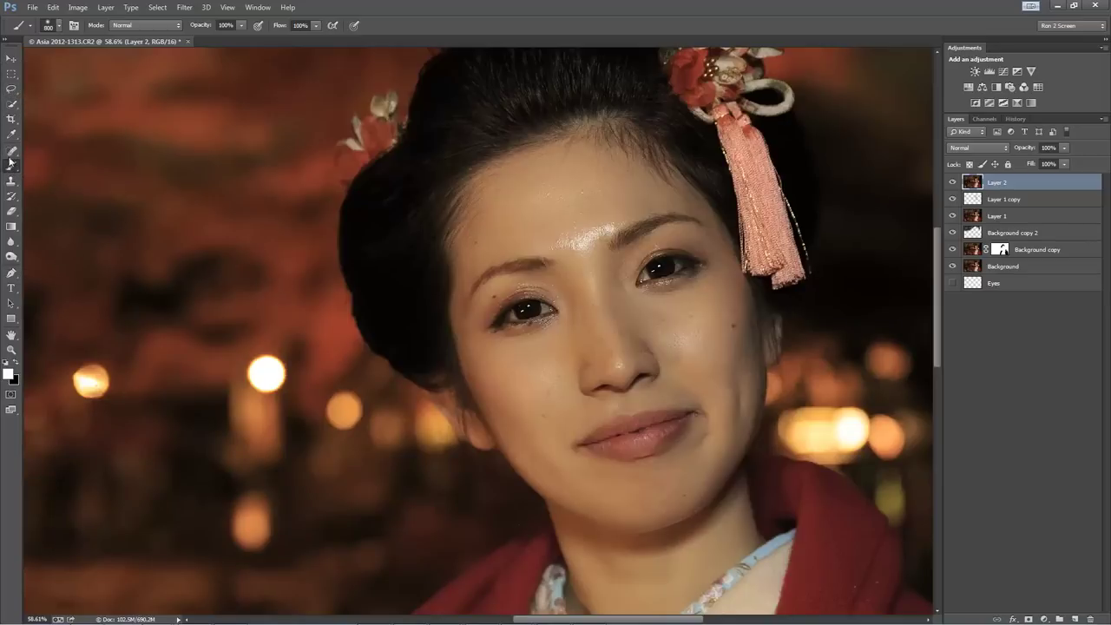
left_click_drag(11, 150, 48, 176)
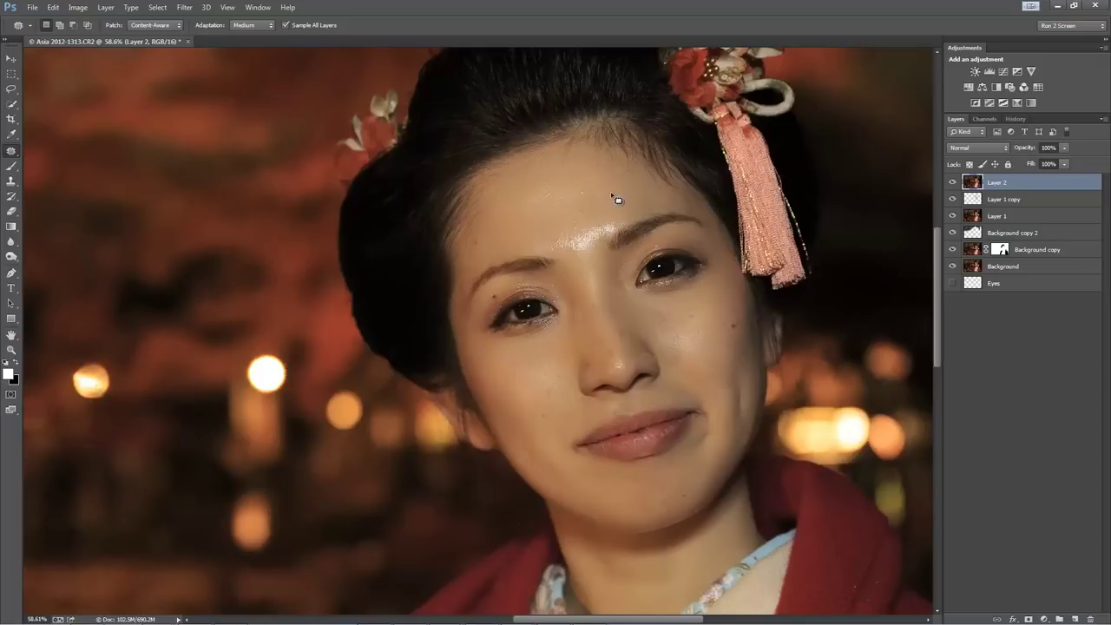
key("ctrl+minus")
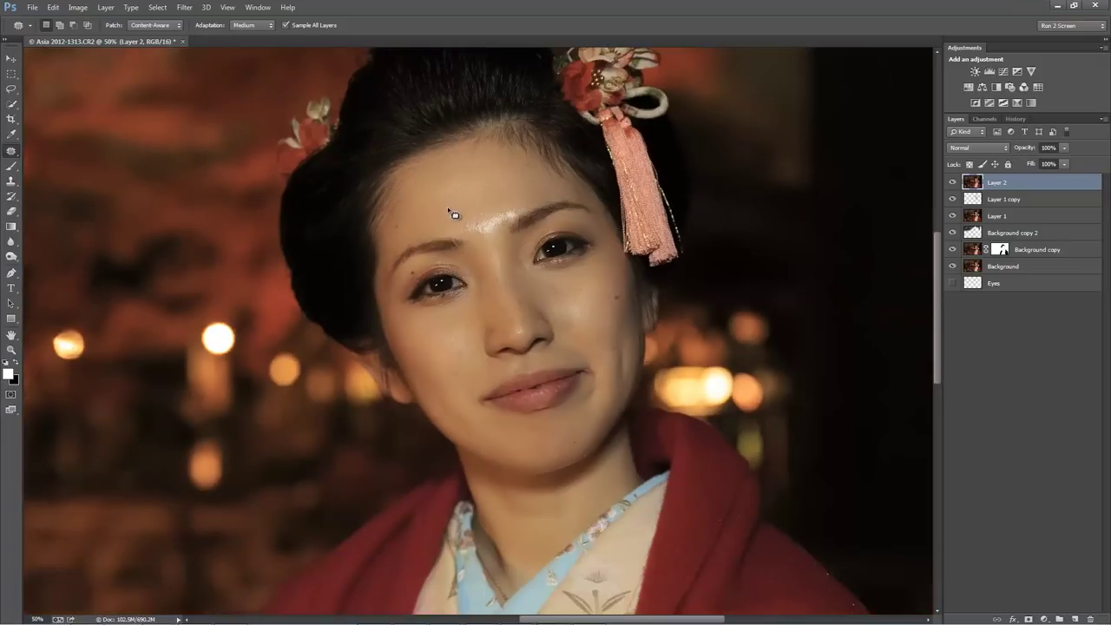
key("z")
left_click_drag(367, 151, 602, 320)
key("j")
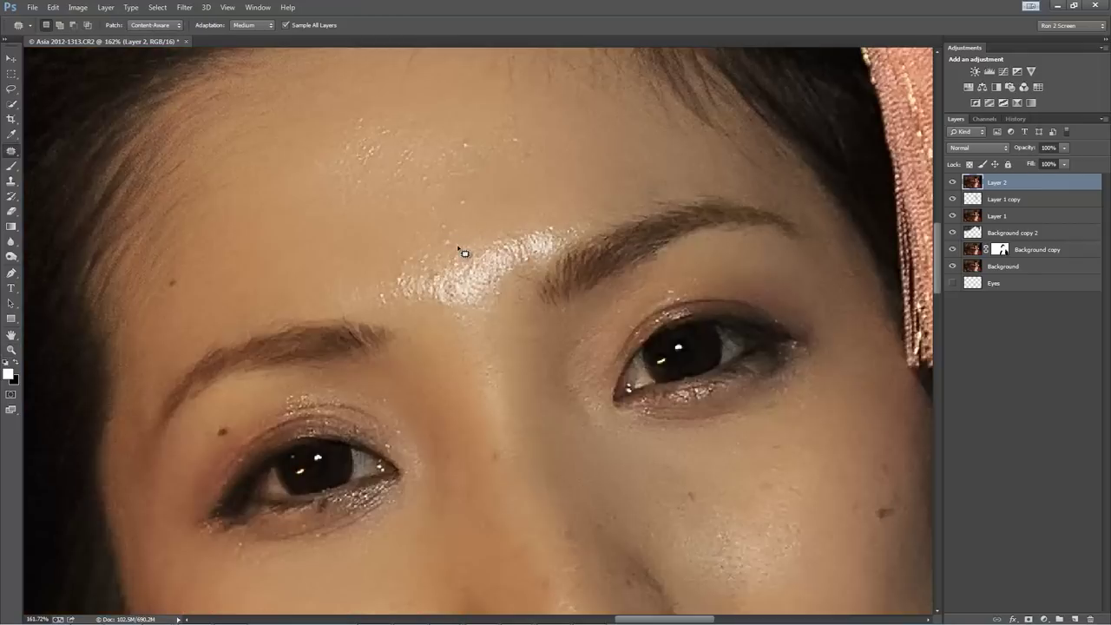
mouse_move(441, 257)
left_mouse_down()
mouse_move(386, 262)
mouse_move(365, 284)
mouse_move(371, 313)
mouse_move(500, 308)
mouse_move(538, 263)
mouse_move(586, 235)
mouse_move(551, 222)
mouse_move(414, 258)
left_mouse_up()
Feather the highlight selection by 3 pixels and patch it with the clean skin above the eyebrow beside it.
left_click(156, 8)
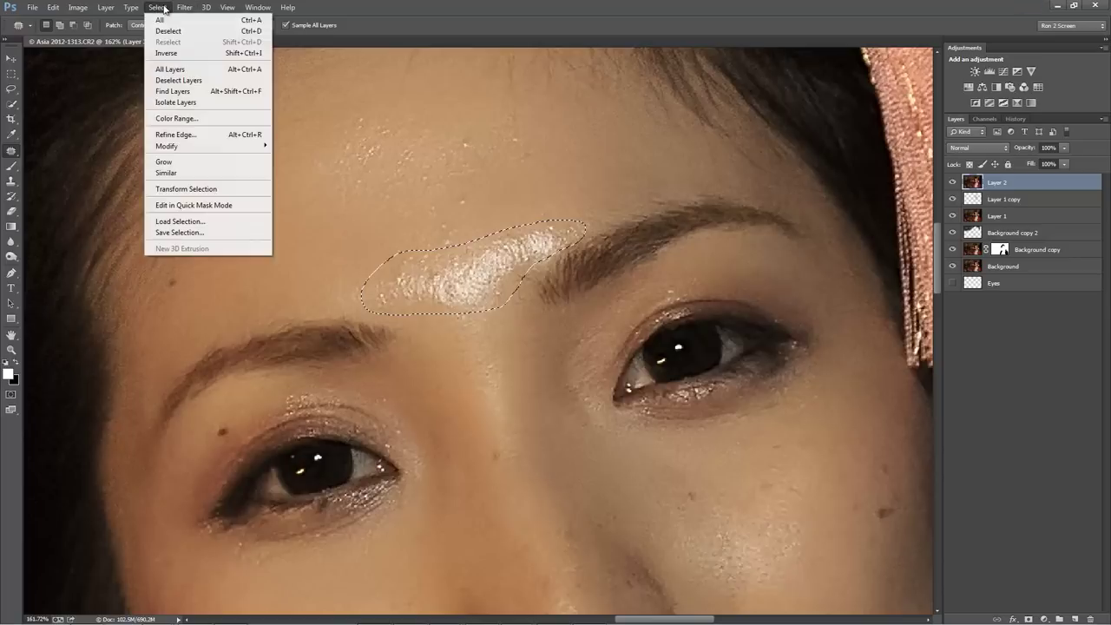
mouse_move(233, 152)
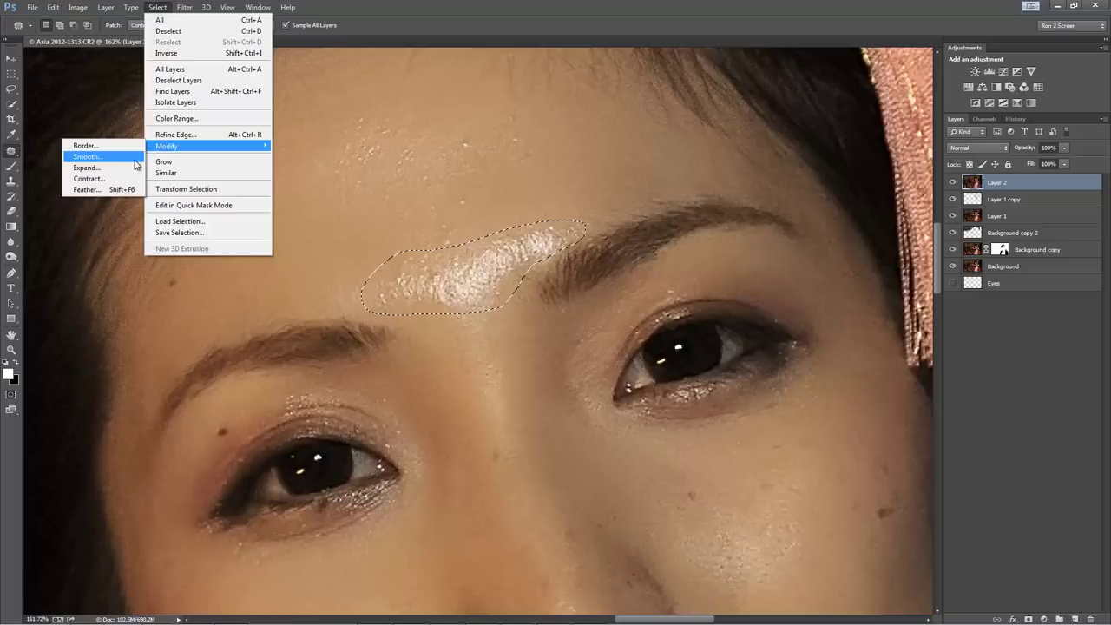
left_click(128, 190)
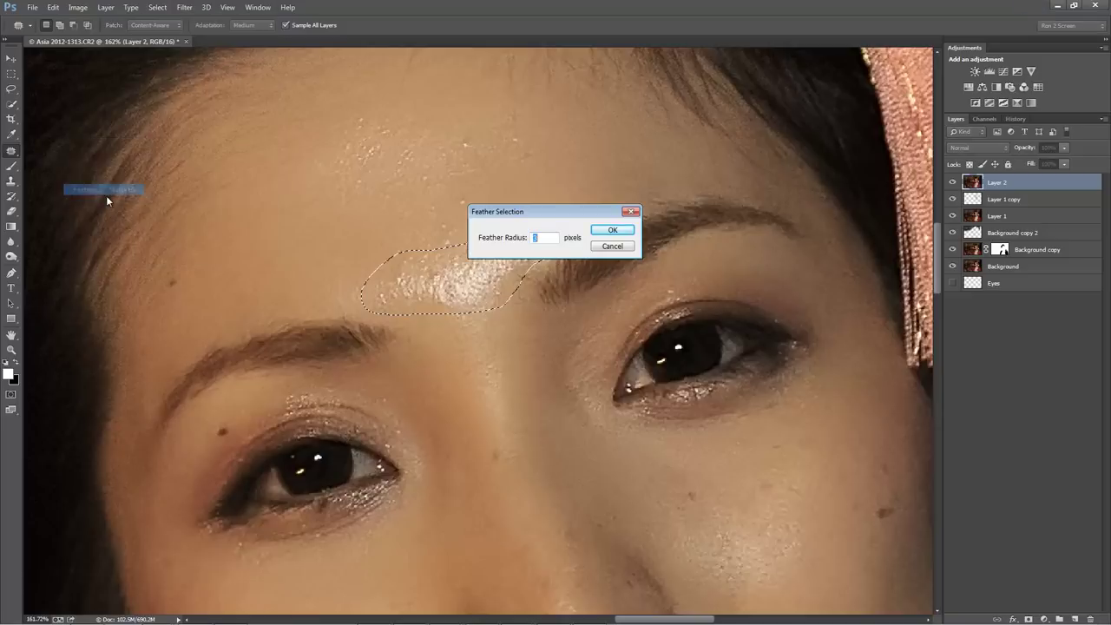
left_click(612, 230)
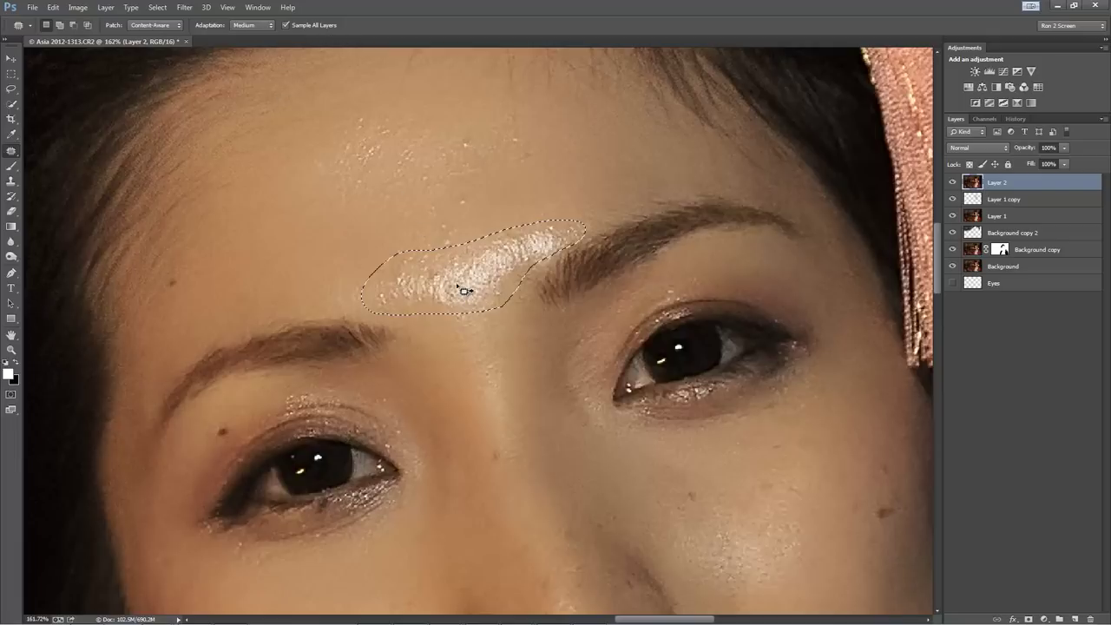
left_click_drag(463, 277, 270, 266)
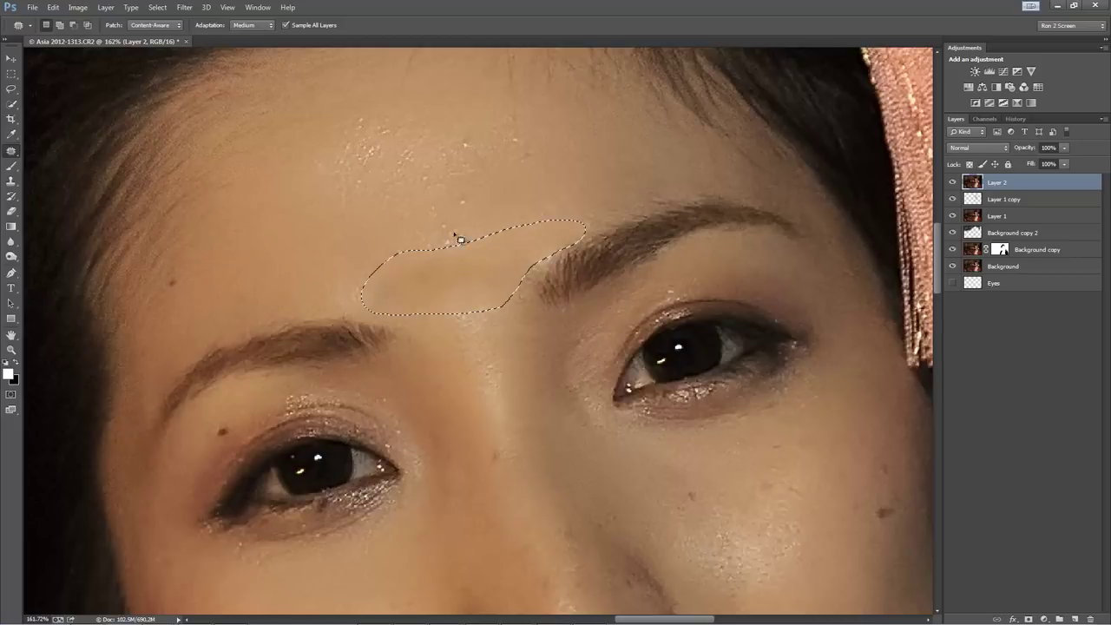
Fade the forehead patch to 62% opacity so part of the natural shine remains.
left_click(55, 8)
left_click(64, 57)
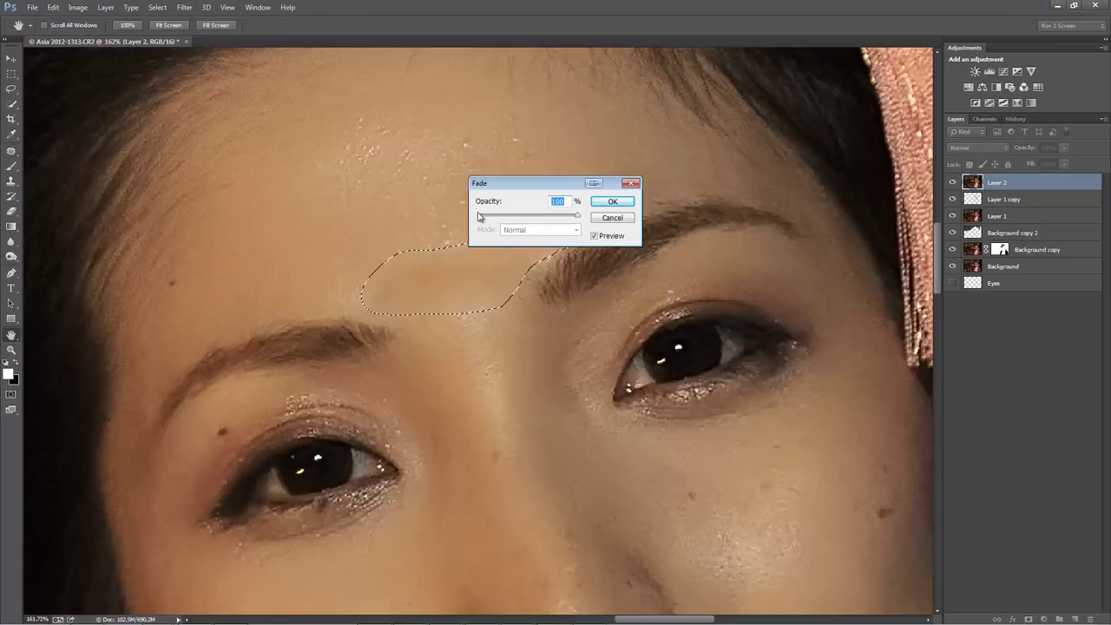
left_click_drag(561, 184, 584, 176)
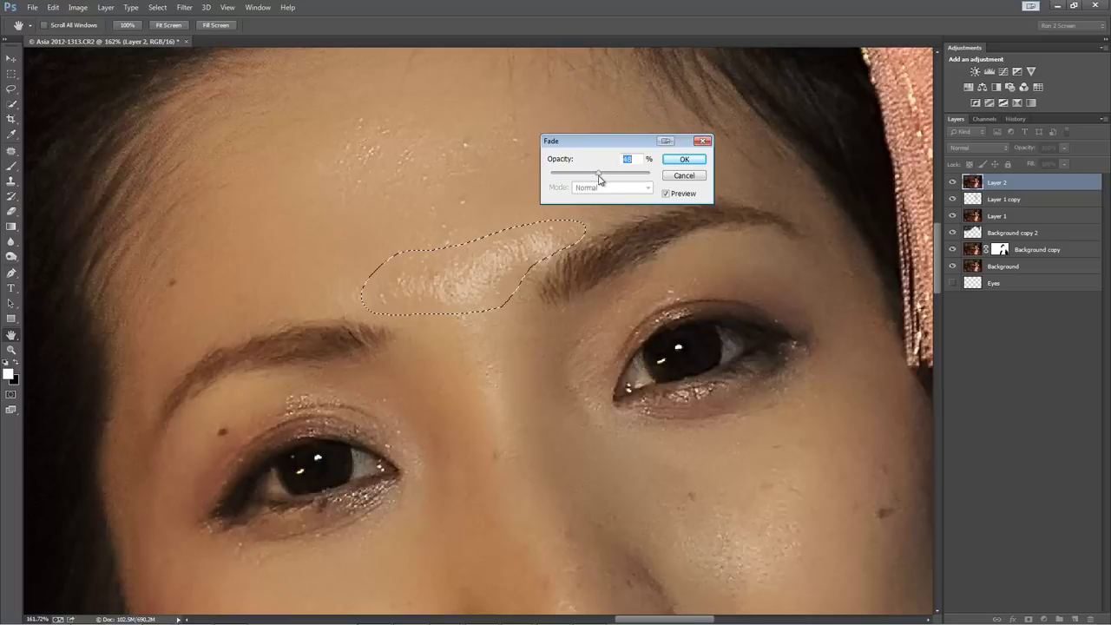
left_click_drag(599, 178, 613, 175)
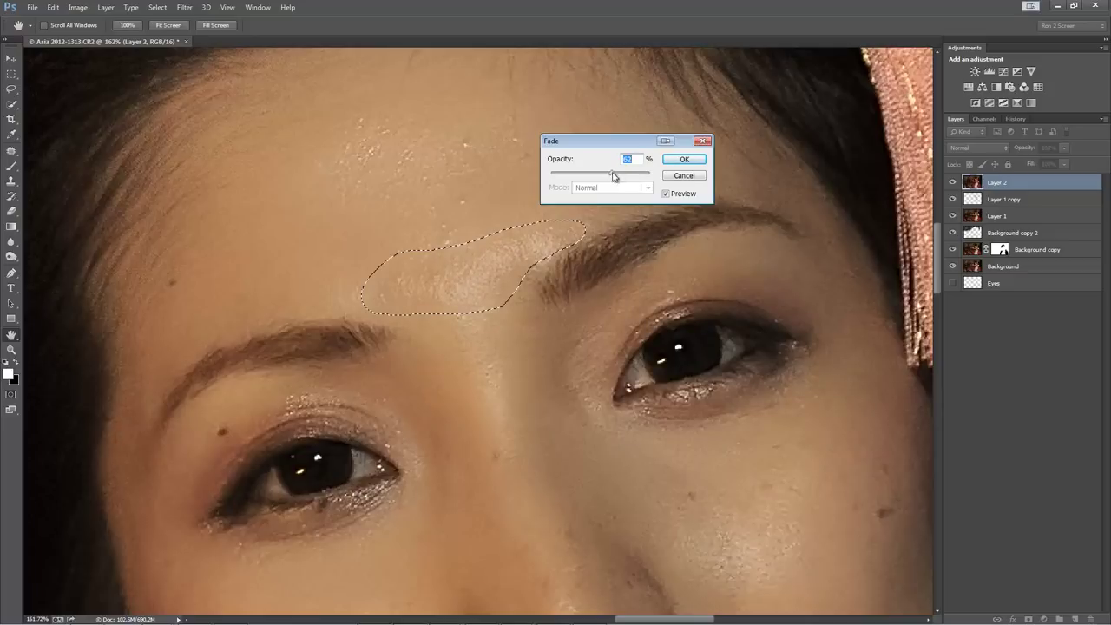
left_click(685, 161)
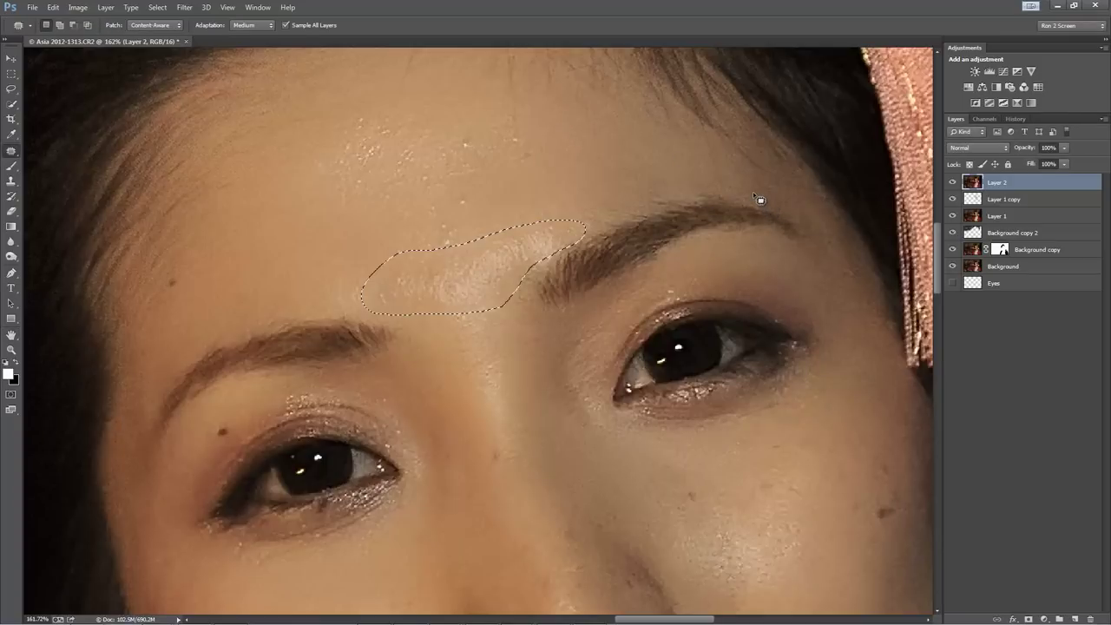
Reduce the patch layer to the selected area with a permanently applied layer mask, and check it against the layers below.
left_click(1029, 619)
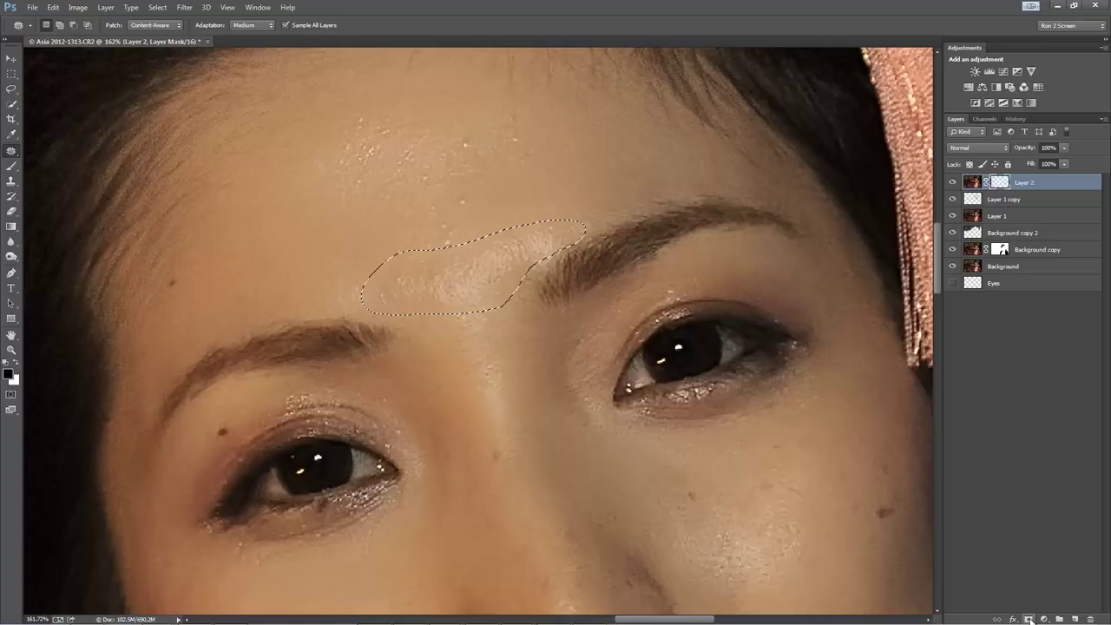
right_click(1003, 184)
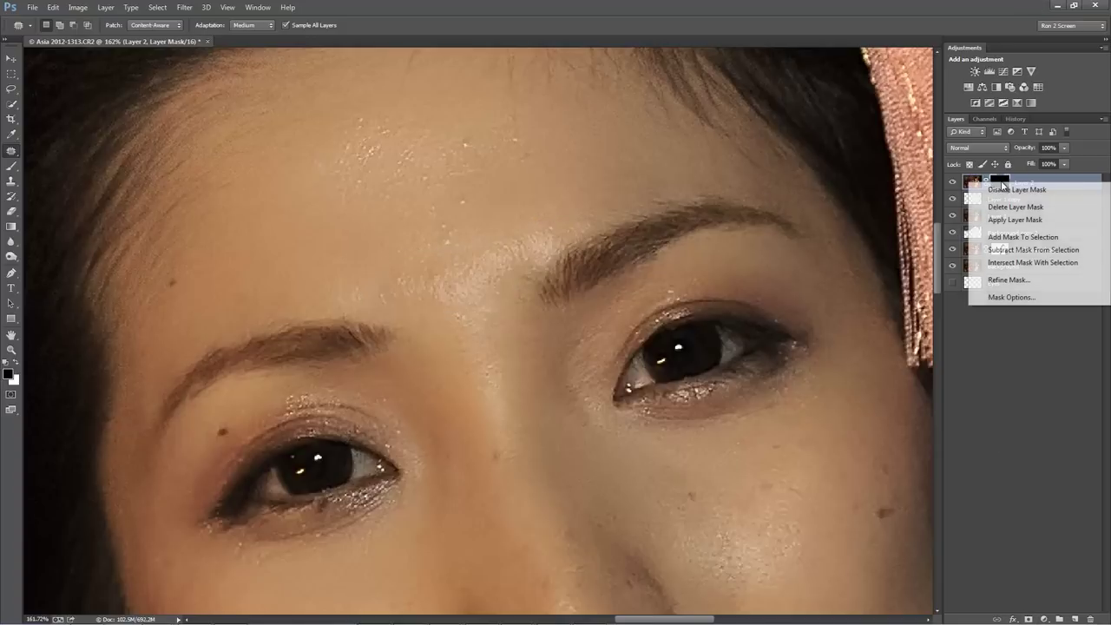
left_click(1016, 220)
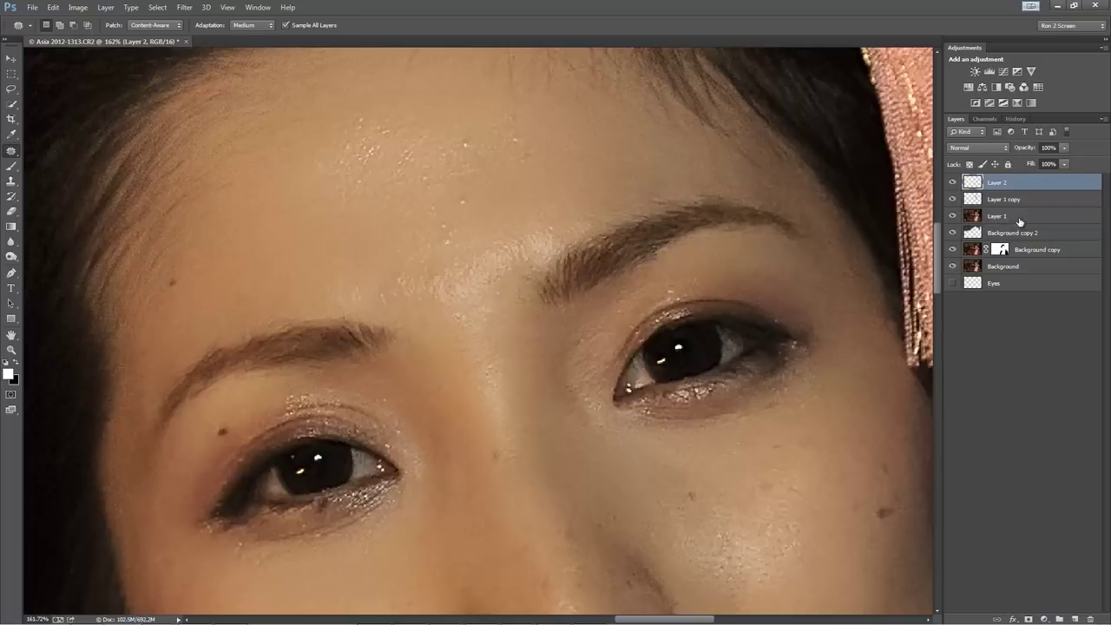
left_click(954, 182, "alt")
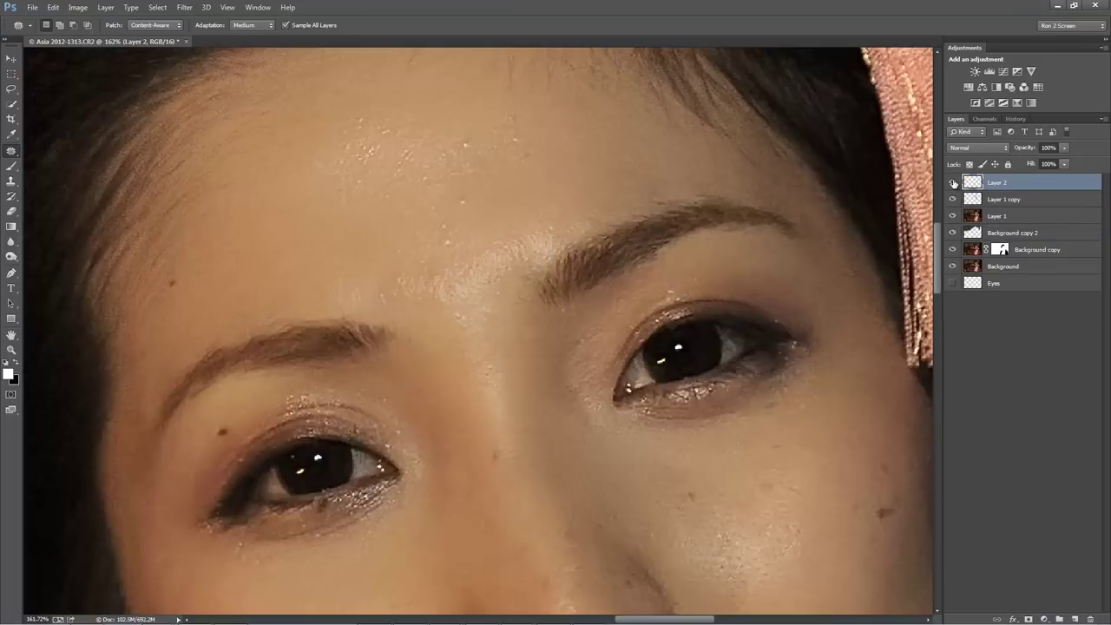
left_click(954, 182, "alt")
Stamp the visible layers into another new layer and patch the remaining forehead shine using a 3-pixel feathered selection and nearby clean skin.
key("ctrl+shift+alt+e")
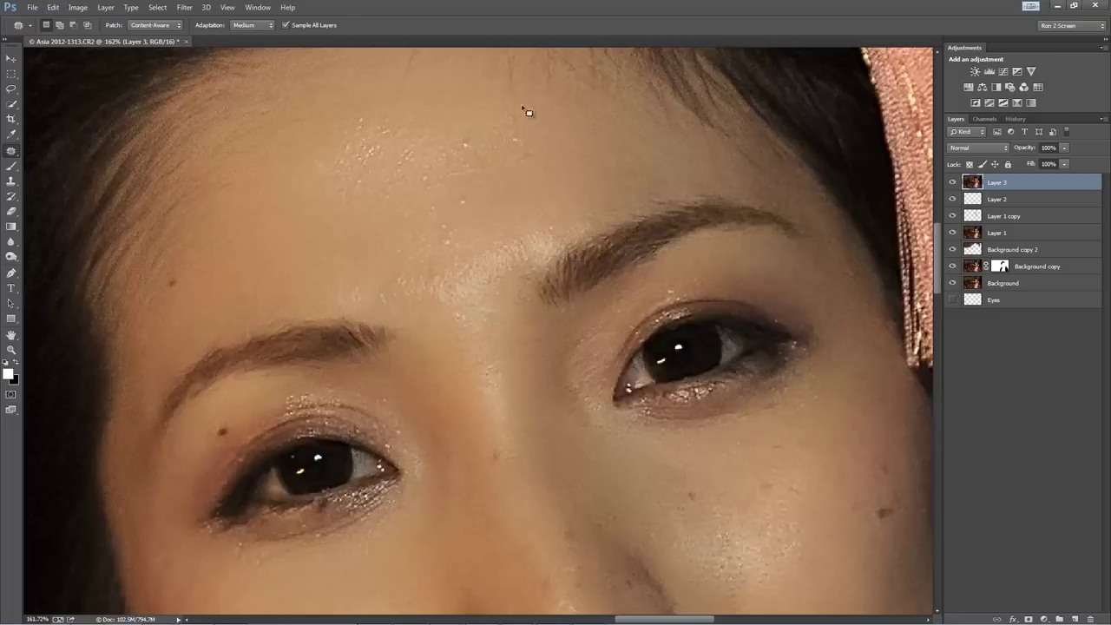
mouse_move(488, 239)
left_mouse_down()
mouse_move(360, 290)
mouse_move(374, 321)
mouse_move(496, 301)
mouse_move(566, 245)
mouse_move(539, 224)
mouse_move(481, 245)
left_mouse_up()
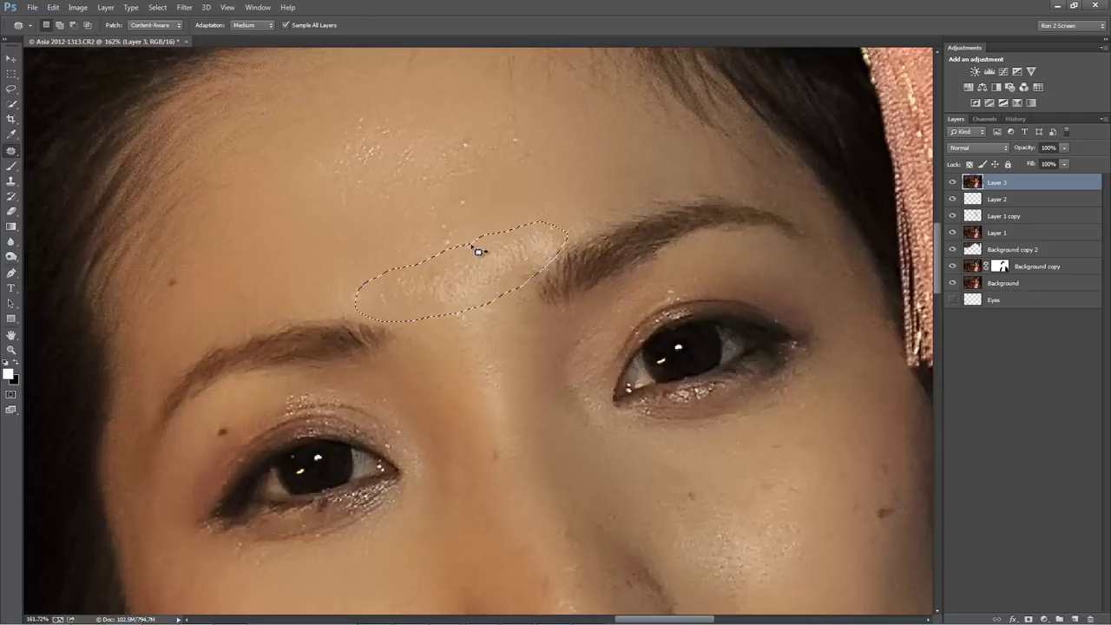
key("shift+F6")
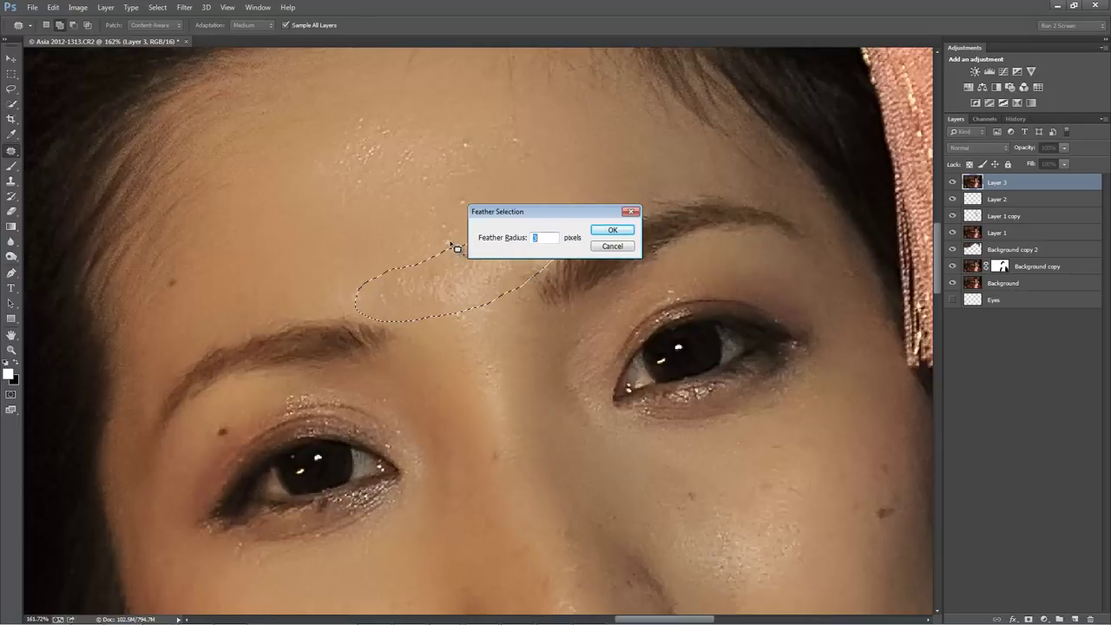
left_click(609, 230)
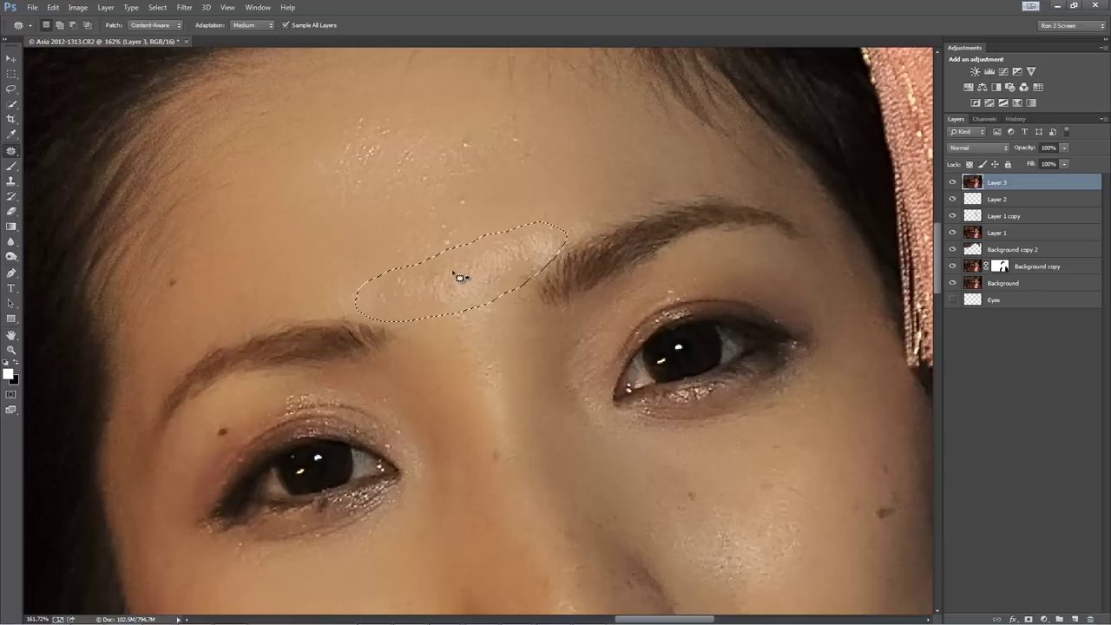
left_click_drag(466, 282, 298, 277)
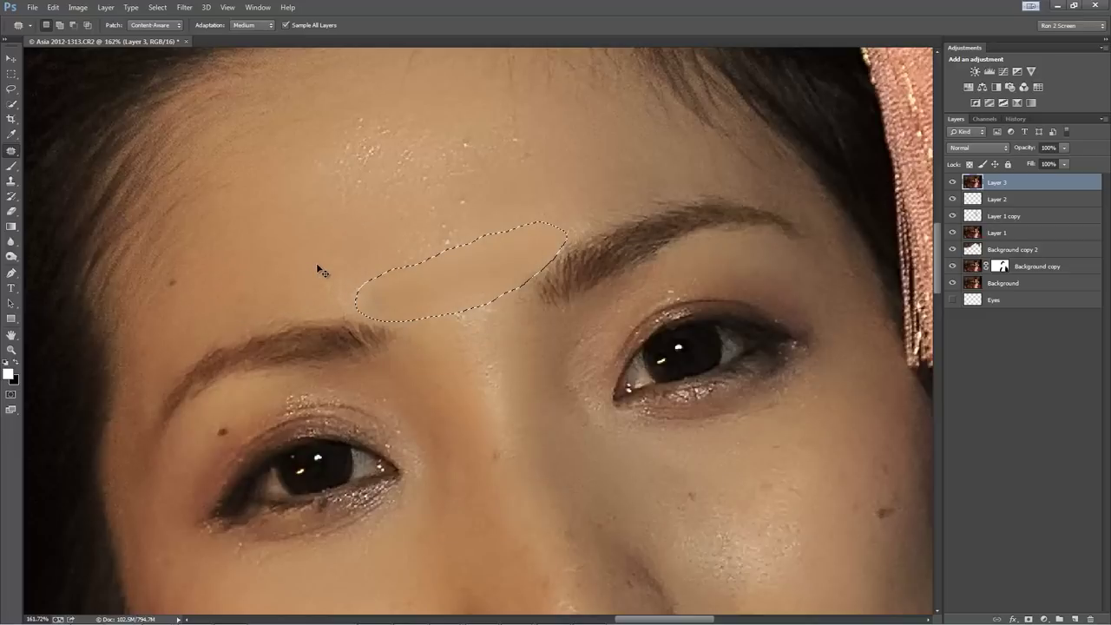
Fade the second forehead patch to 21% opacity and clear the selection.
key("ctrl+shift+f")
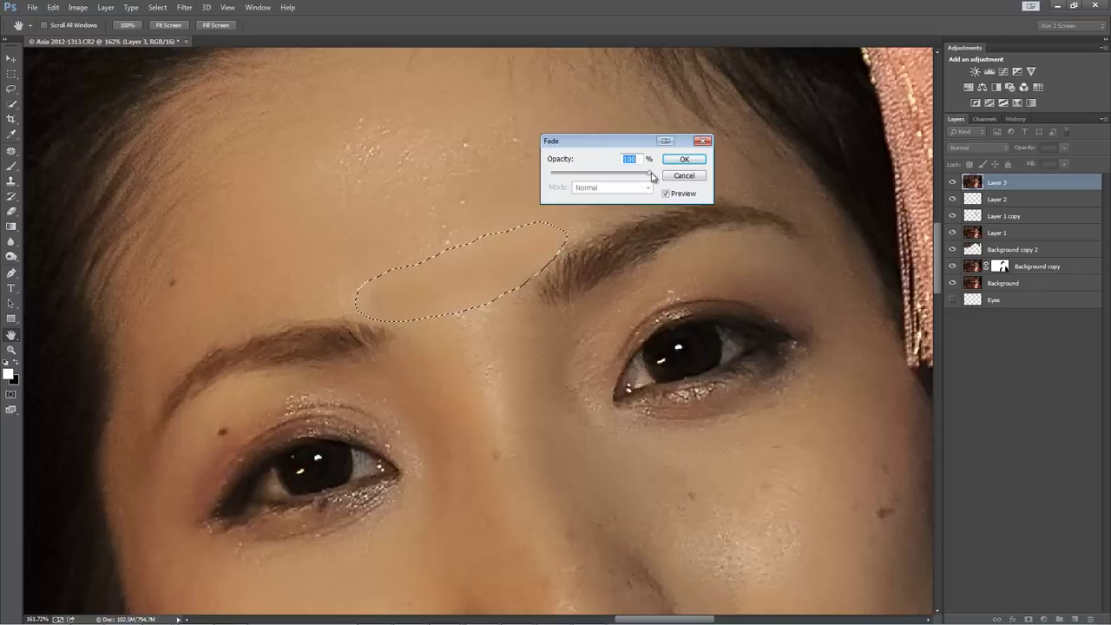
left_click_drag(653, 177, 570, 179)
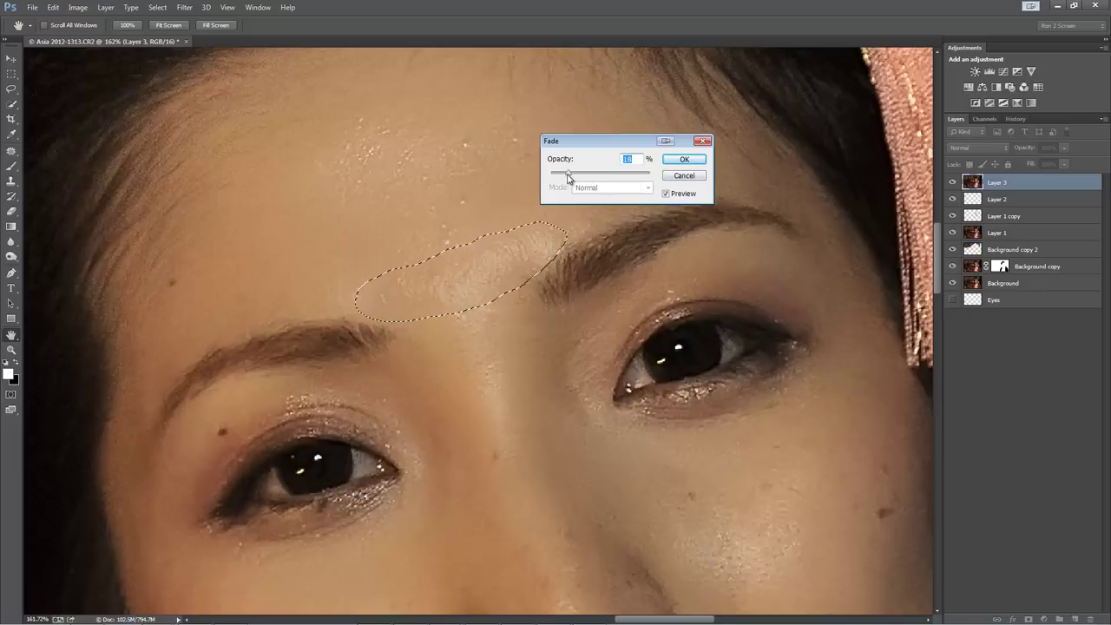
left_click_drag(569, 178, 574, 179)
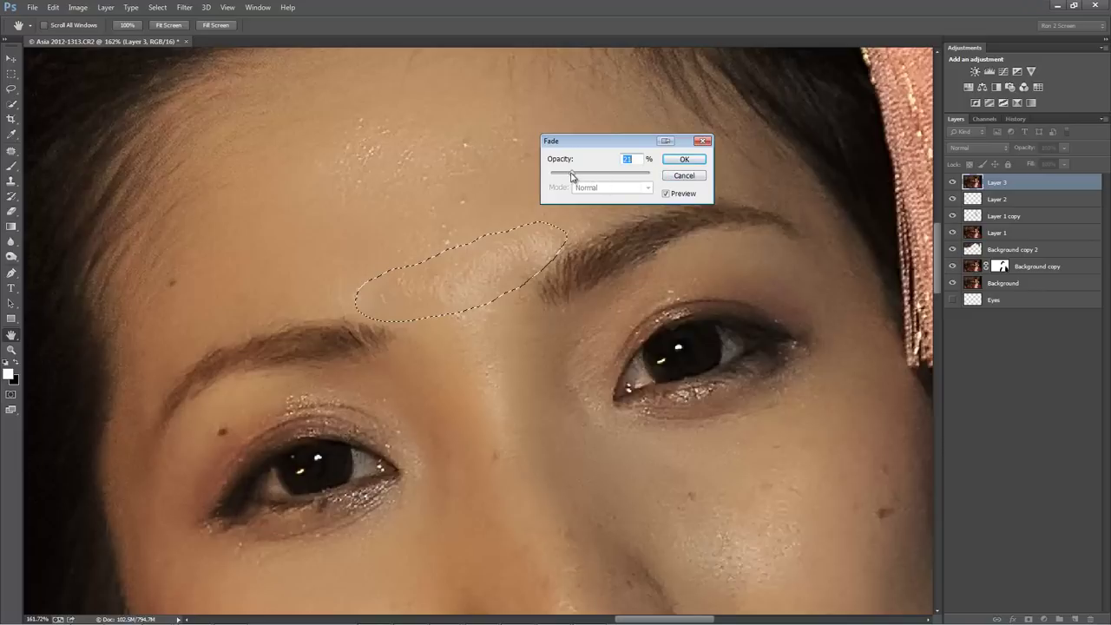
left_click(683, 160)
key("ctrl+d")
Compare the forehead with and without the two patch layers, and examine the result across the whole portrait.
left_click(953, 183)
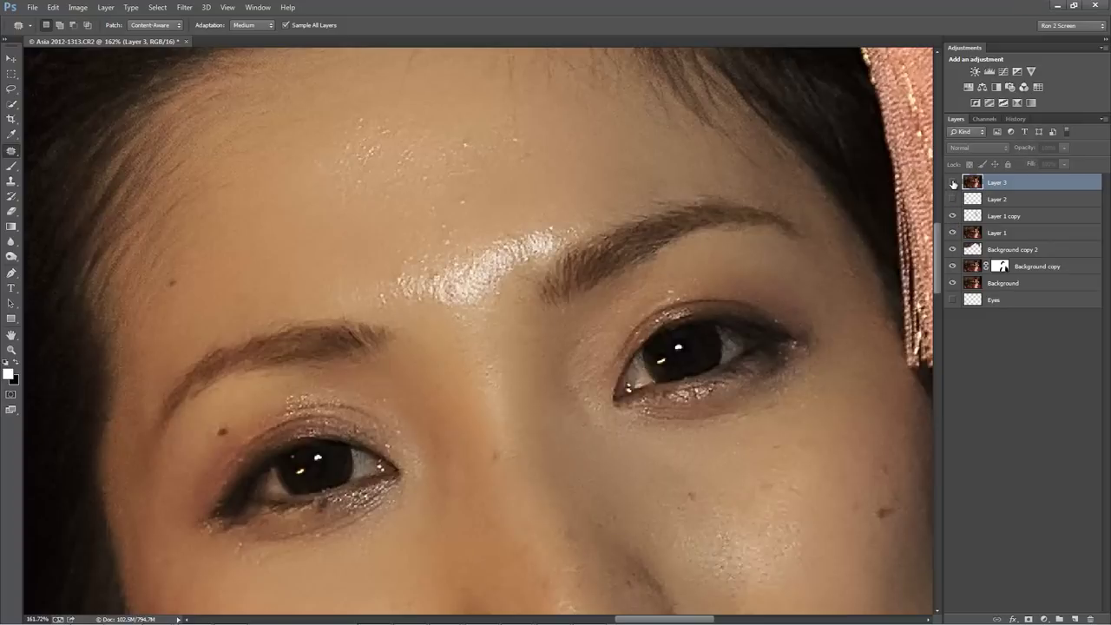
left_click(953, 183)
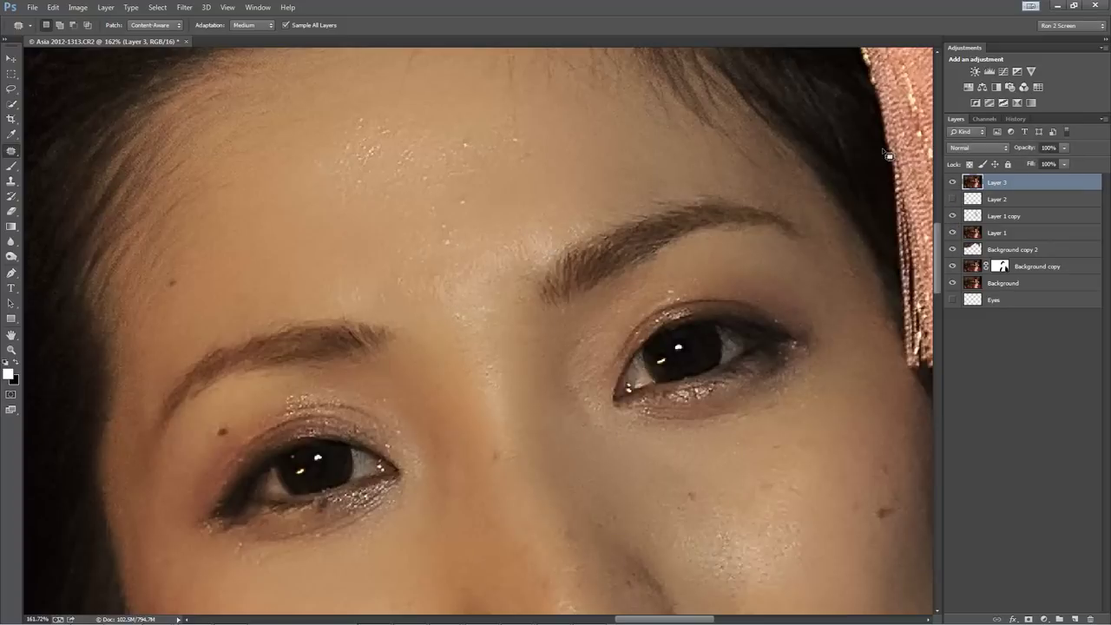
scroll(529, 336, "down", 5)
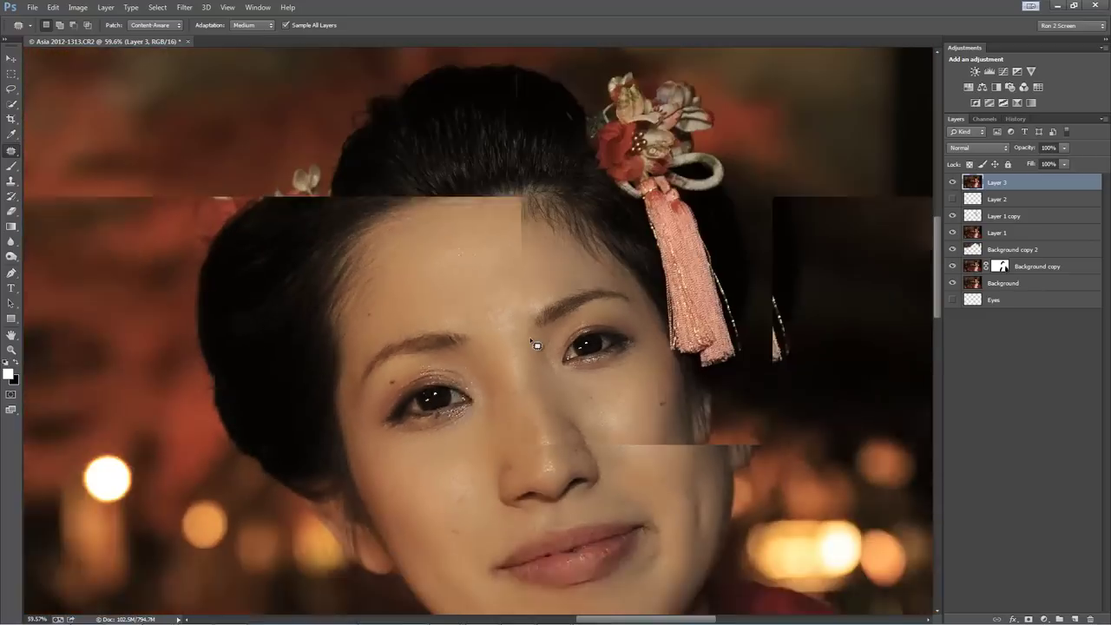
scroll(629, 339, "down", 2)
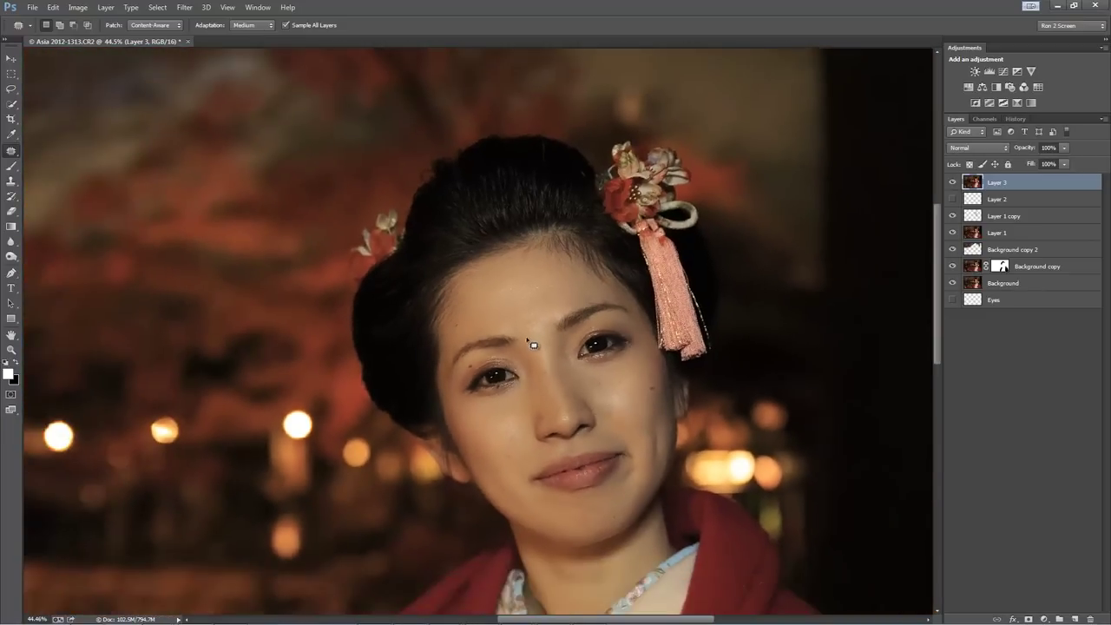
scroll(535, 346, "down", 2)
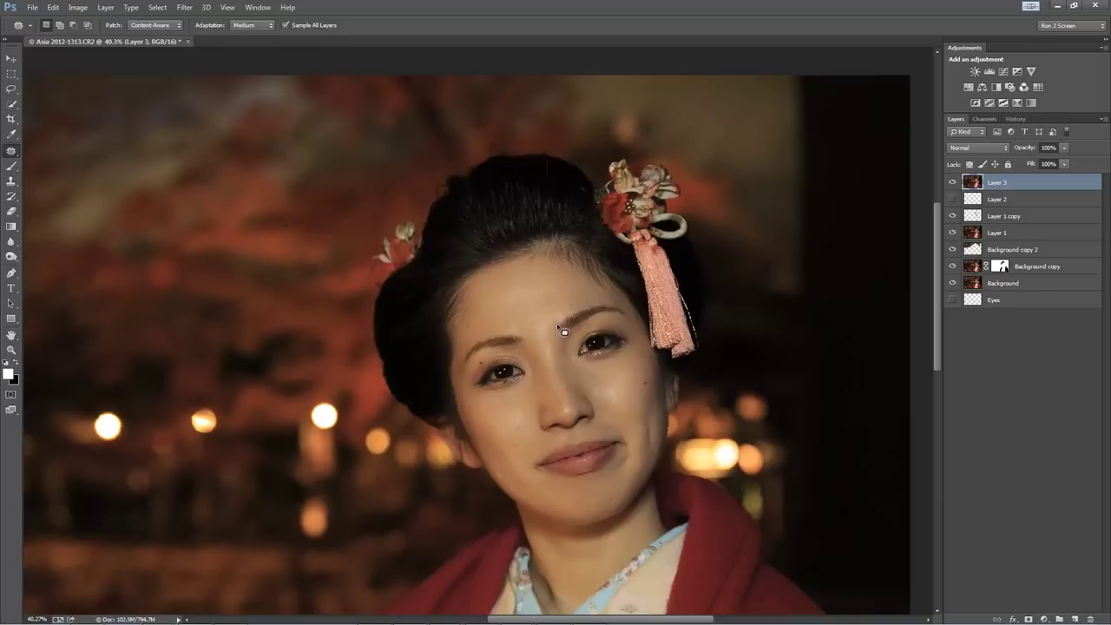
Remove the small shiny specks along the centre of the forehead on Layer 3 with the content-aware Spot Healing Brush.
scroll(531, 332, "up", 6)
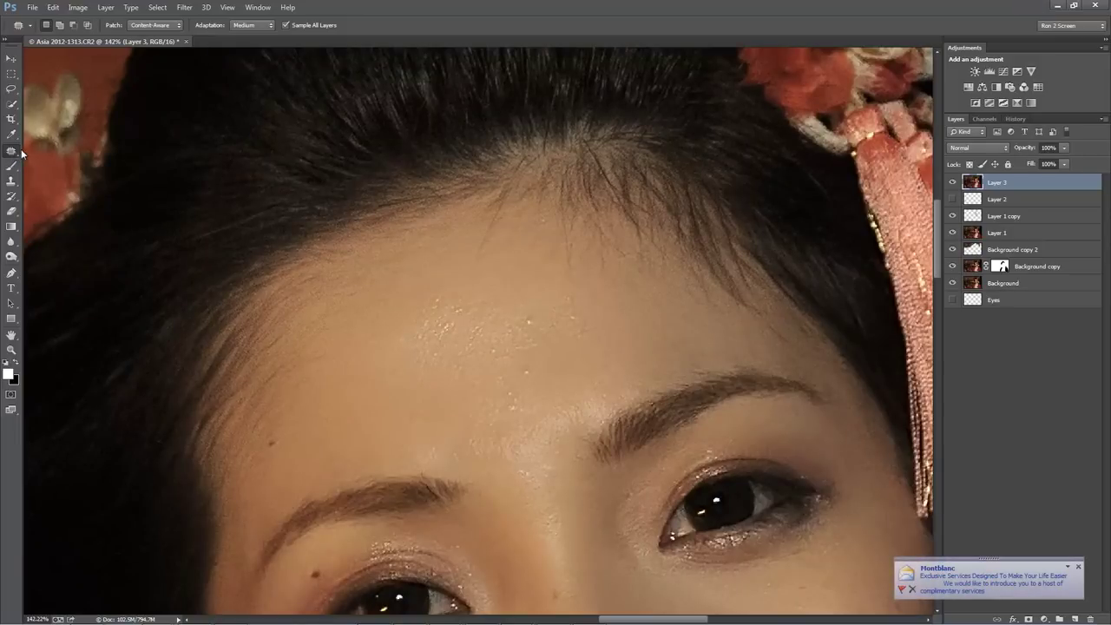
left_click(12, 156)
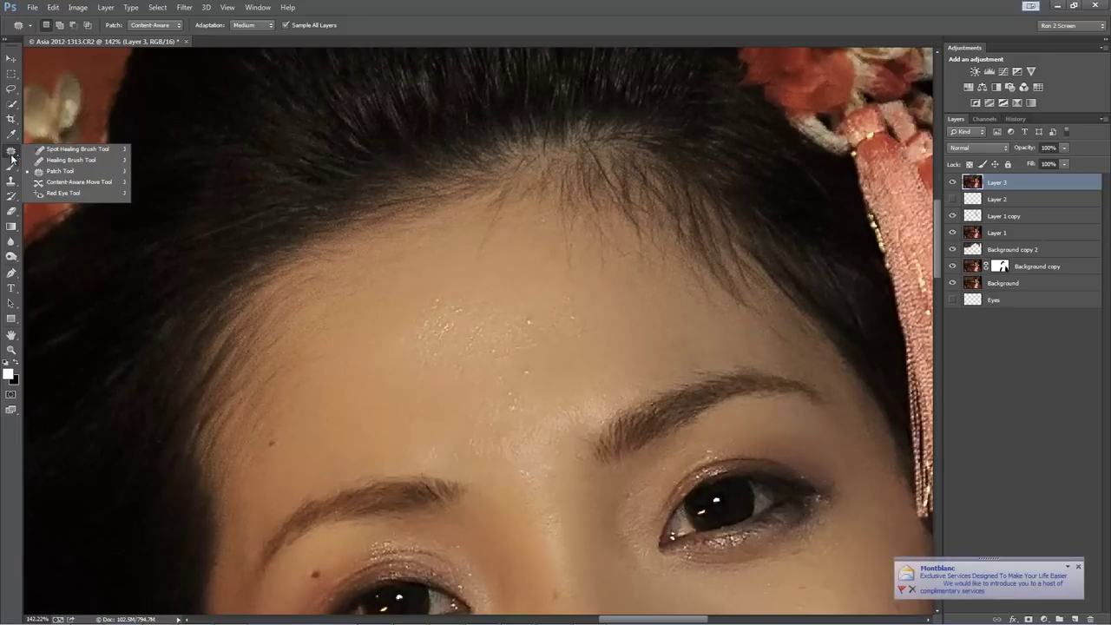
left_click(53, 152)
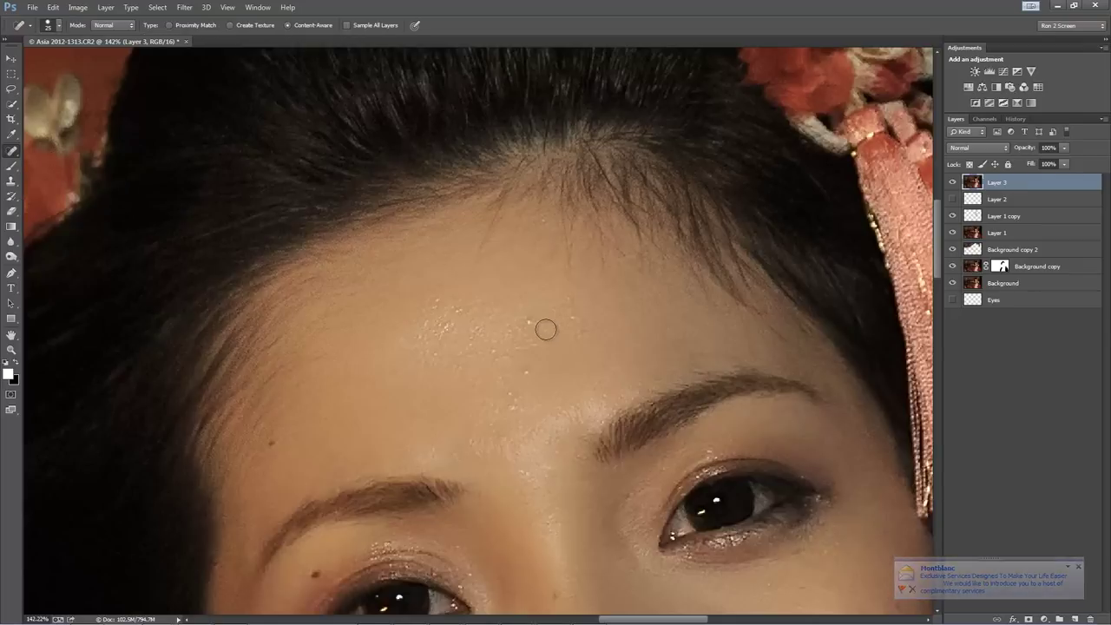
left_click(570, 318)
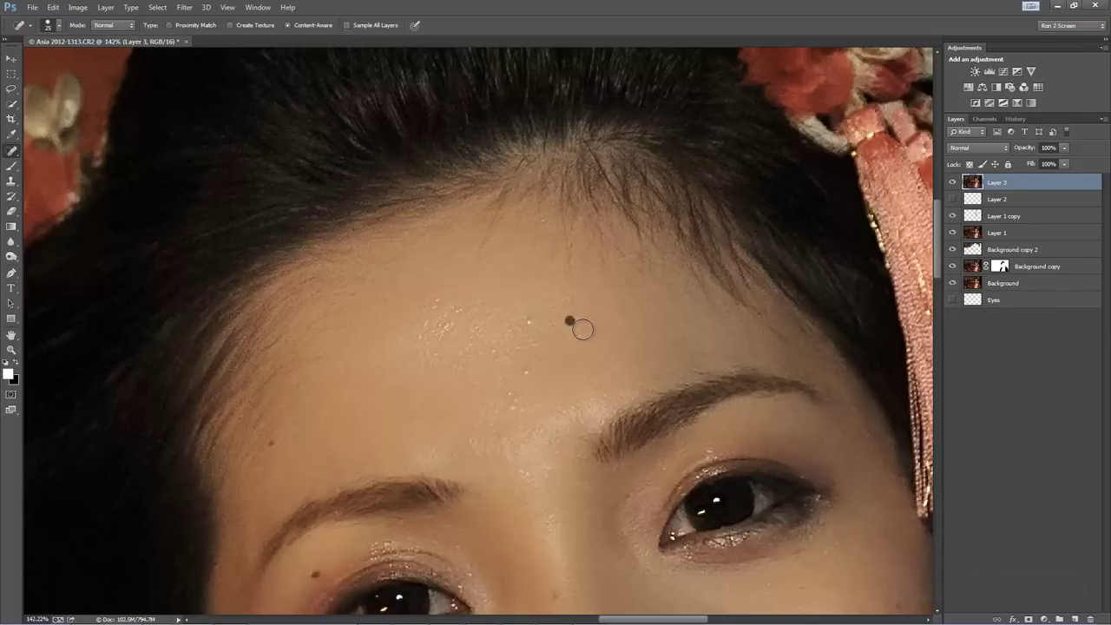
right_click(534, 331)
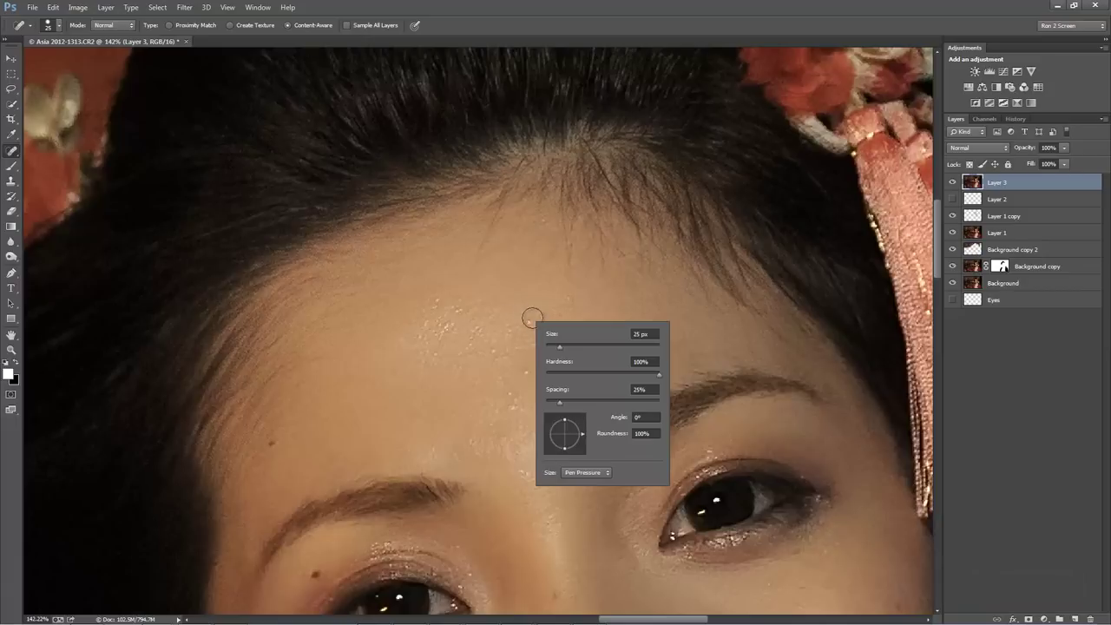
left_click(528, 320)
left_click(528, 323)
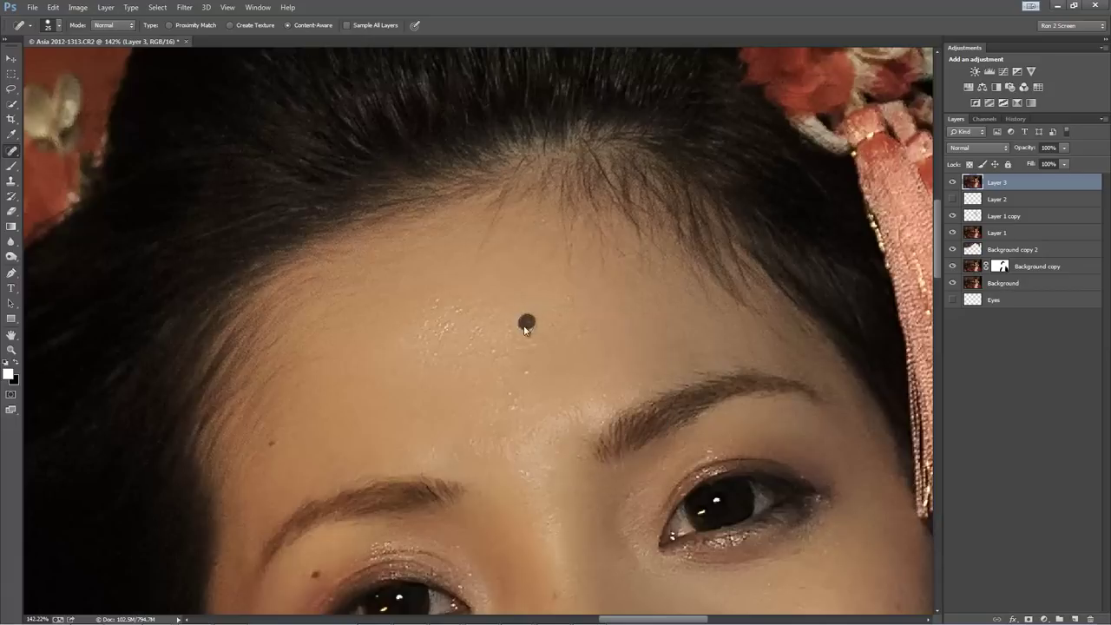
left_click(525, 370)
left_click(503, 392)
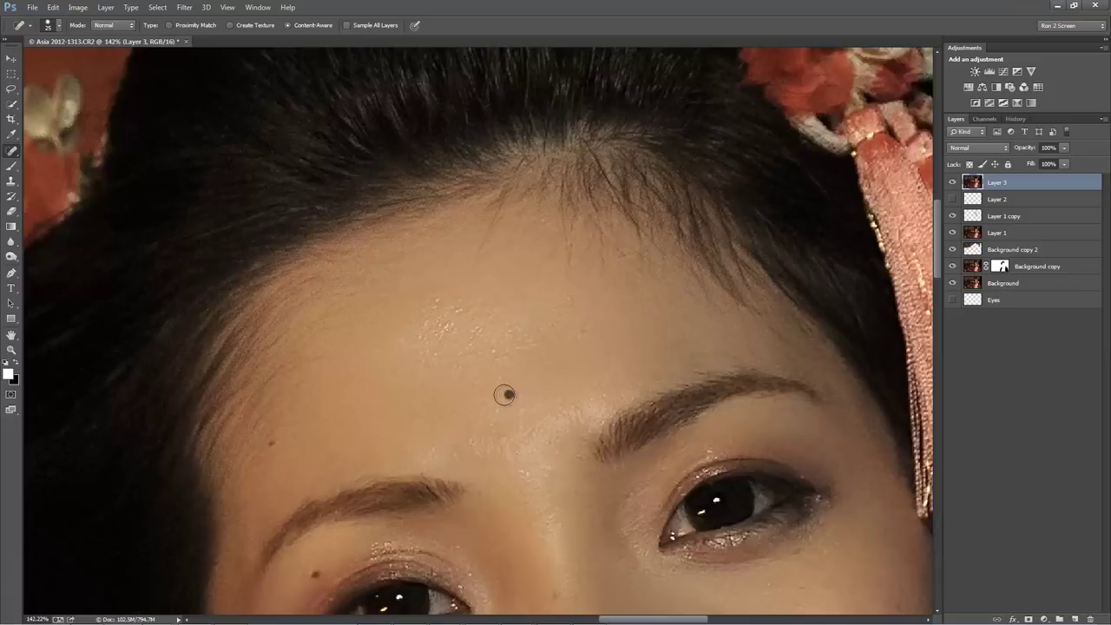
left_click(496, 411)
left_click(512, 400)
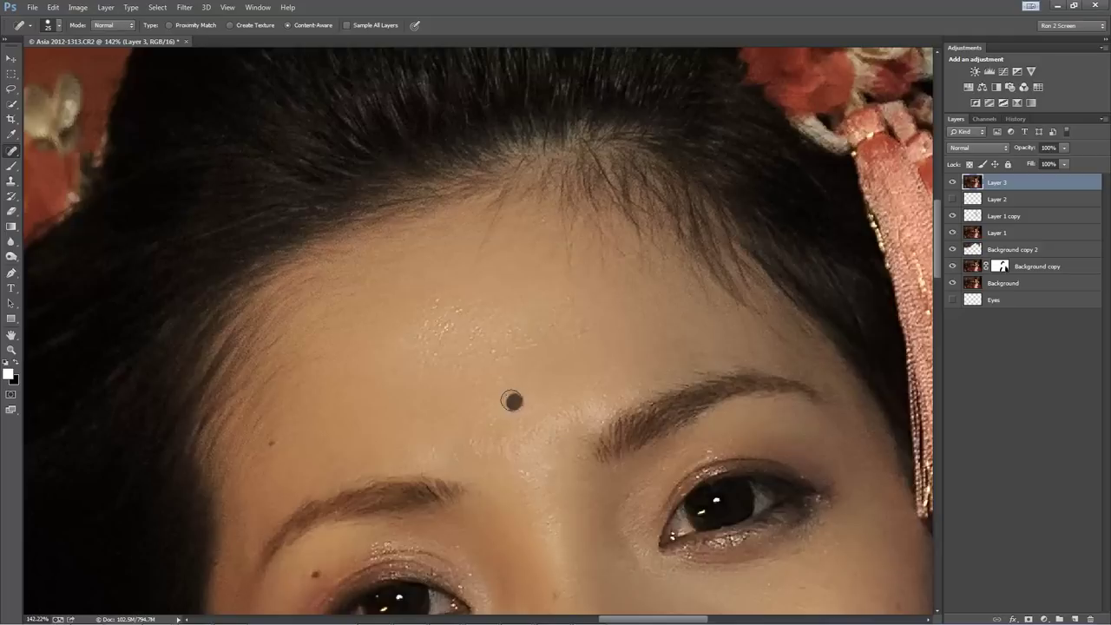
Spot-heal the cluster of bright specks in the large shiny area on the upper forehead.
left_click(448, 330)
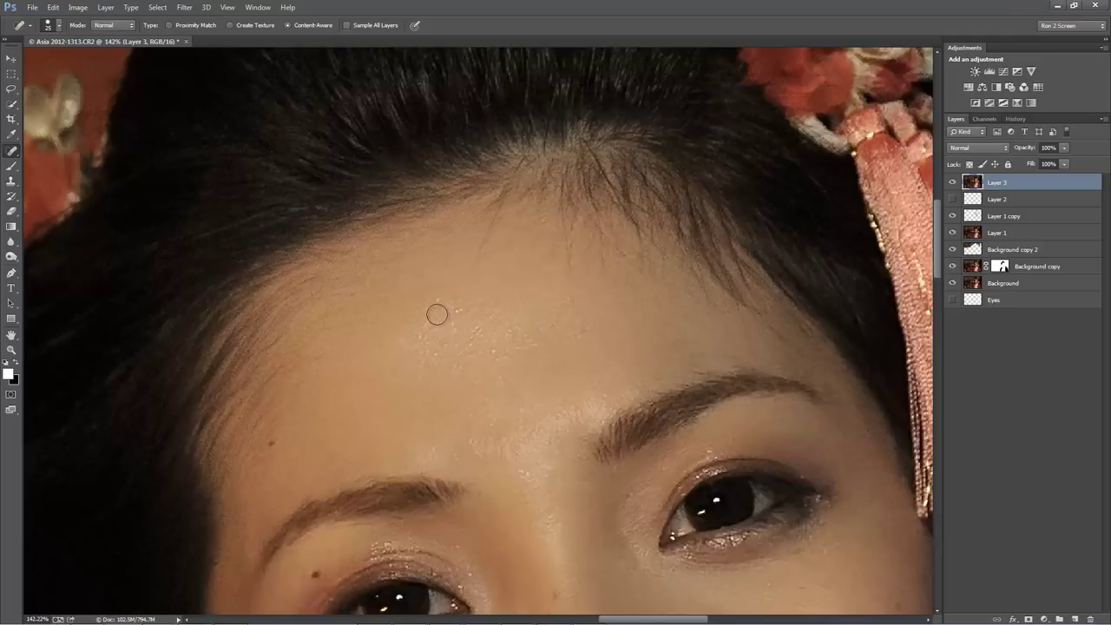
left_click(436, 305)
left_click(455, 309)
left_click(452, 318)
left_click(429, 322)
left_click(436, 356)
left_click(492, 354)
left_click(466, 345)
left_click(467, 340)
left_click(473, 330)
Heal the bright spots between the eyebrows and above the eyelid, and the last stray specks on the upper forehead.
left_click(525, 470)
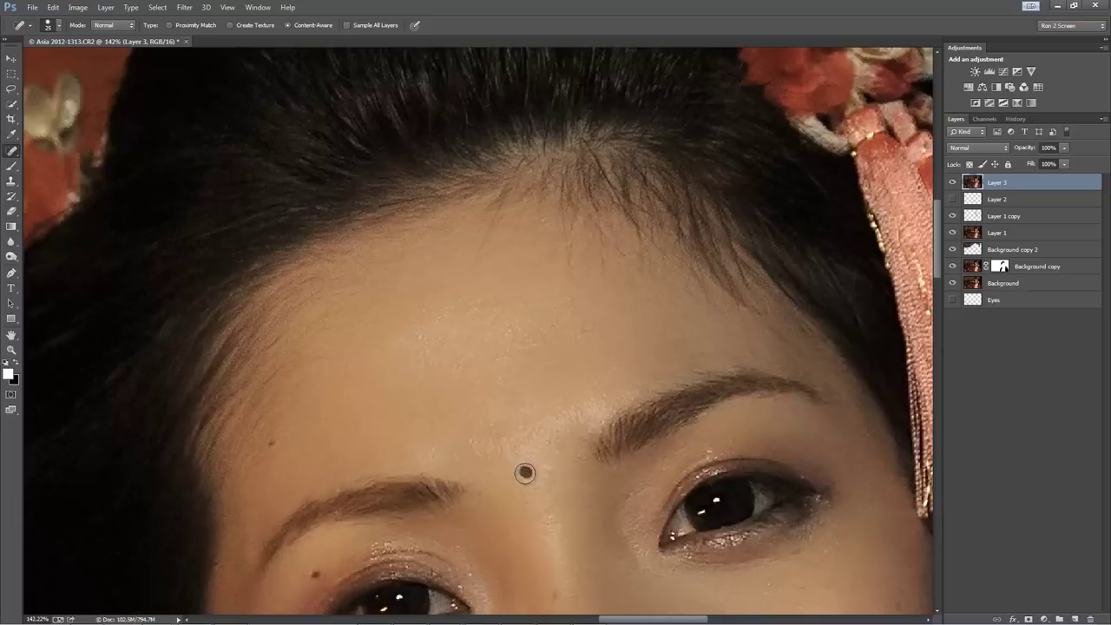
left_click(602, 396)
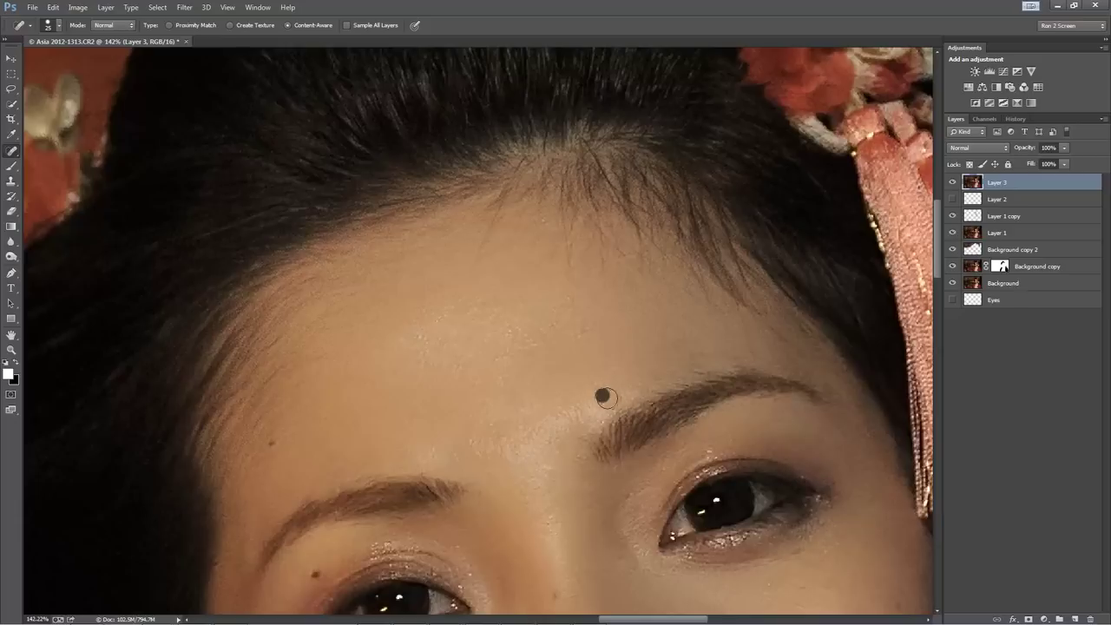
left_click(708, 448)
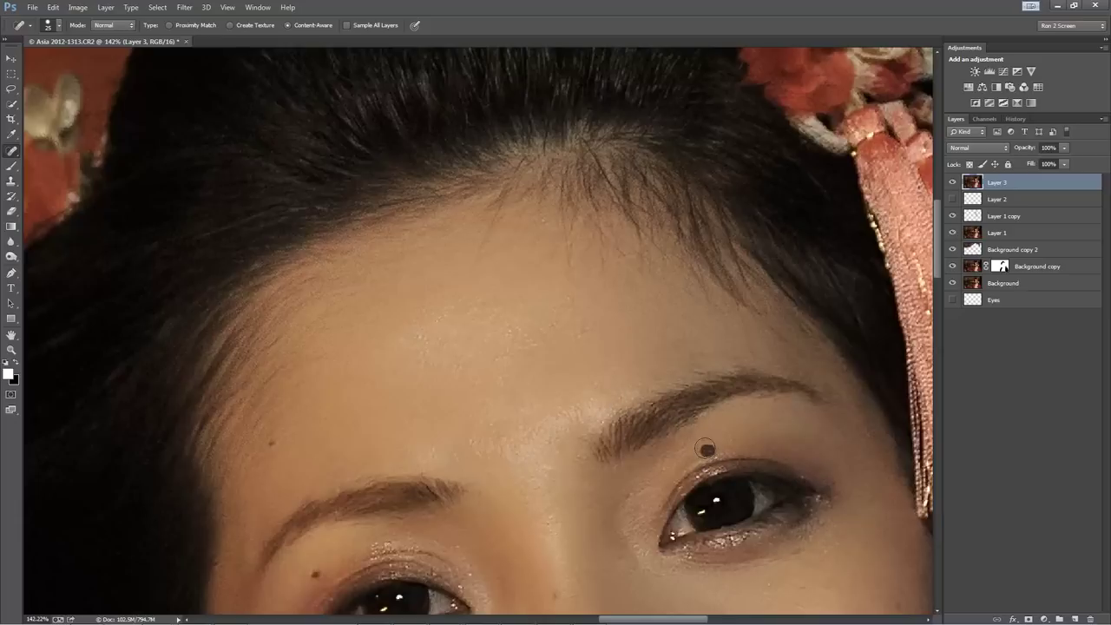
left_click(544, 330)
left_click(562, 311)
left_click(566, 301)
left_click(421, 338)
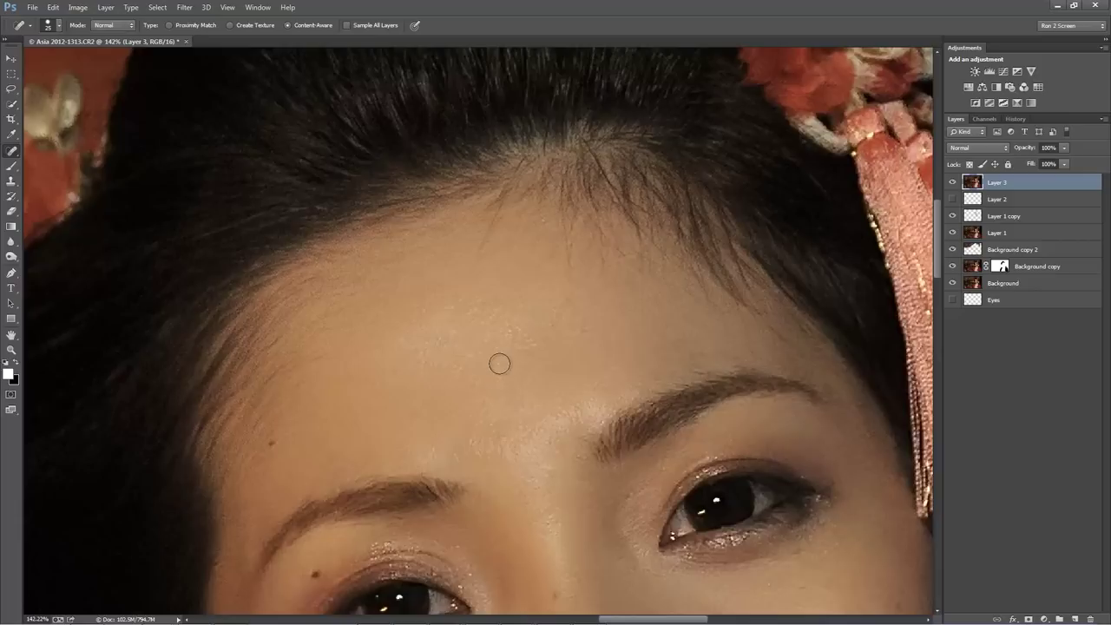
left_click(449, 306)
View the whole portrait with only the original Background layer visible to compare it with the retouched version.
scroll(777, 340, "down", 5)
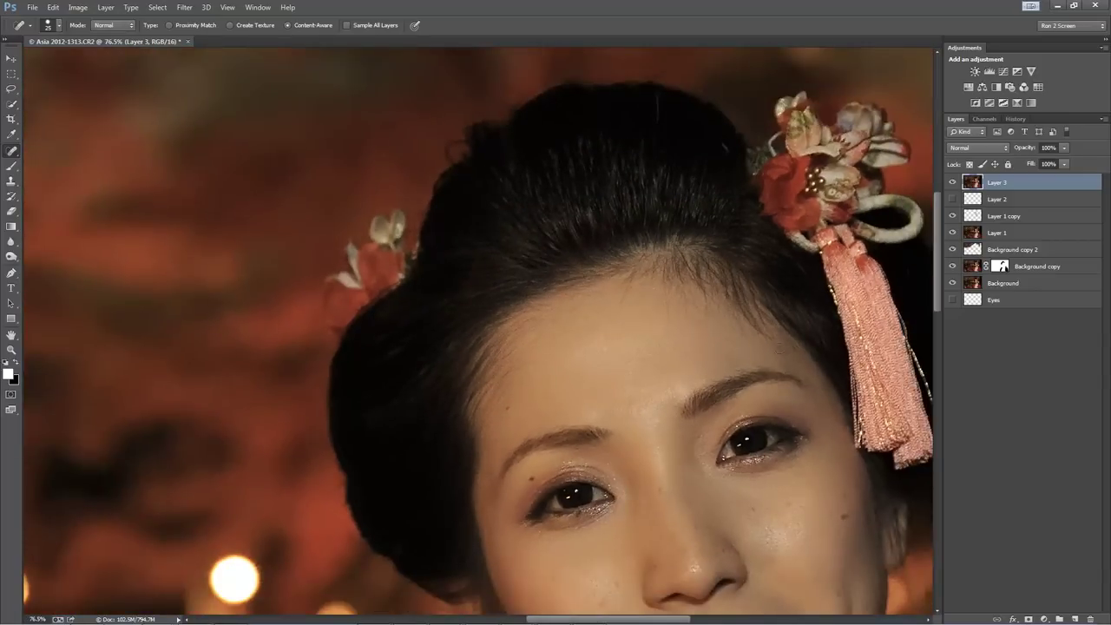
scroll(759, 364, "down", 4)
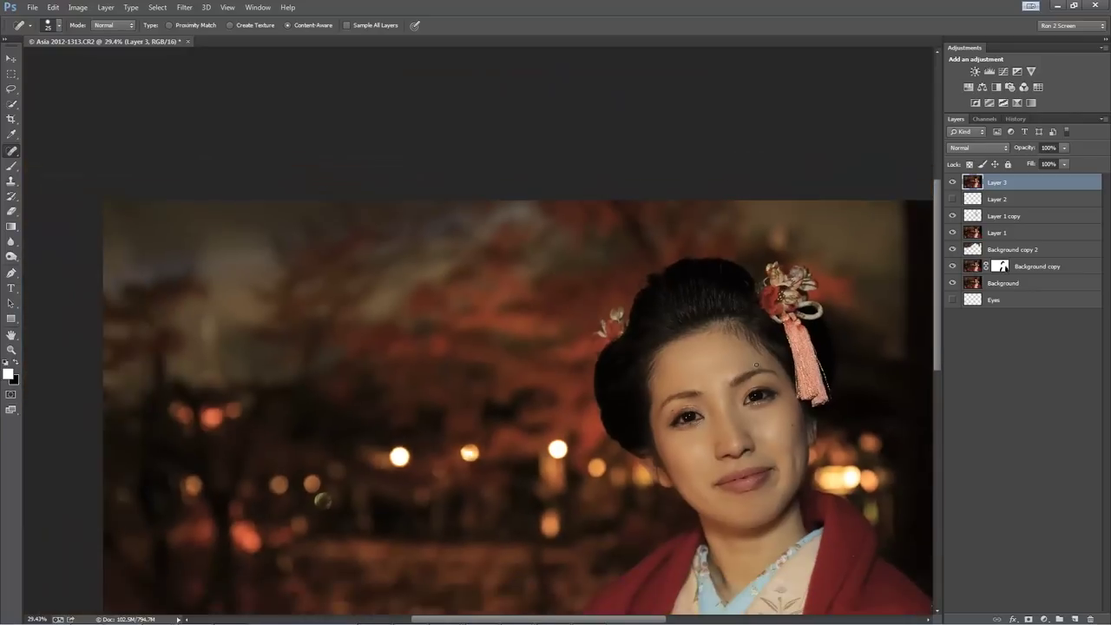
scroll(649, 356, "up", 1)
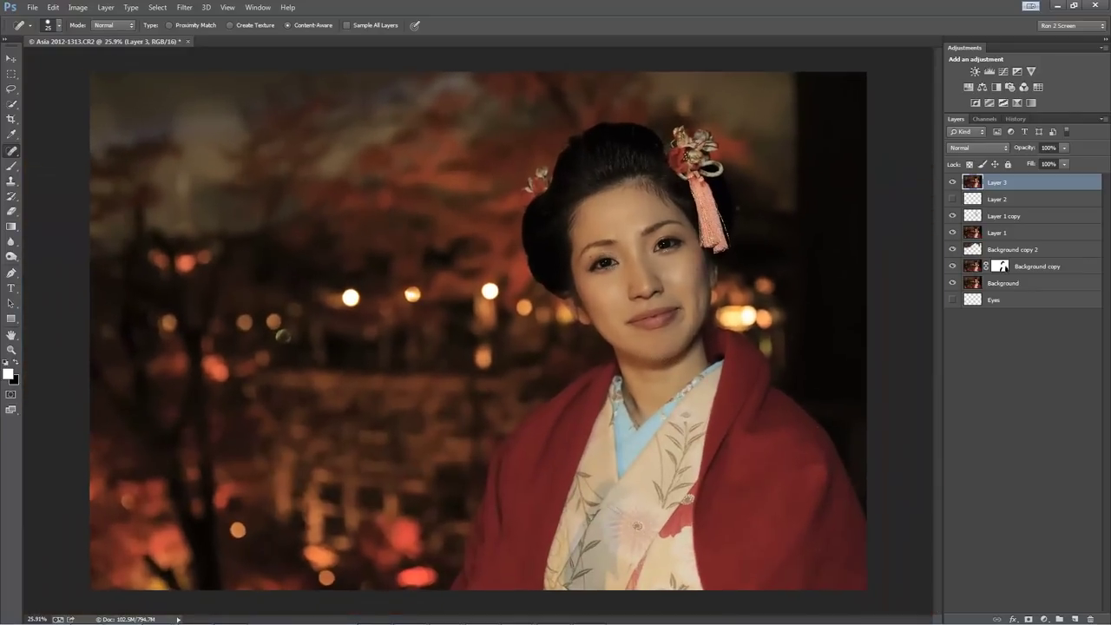
left_click(954, 284, "alt")
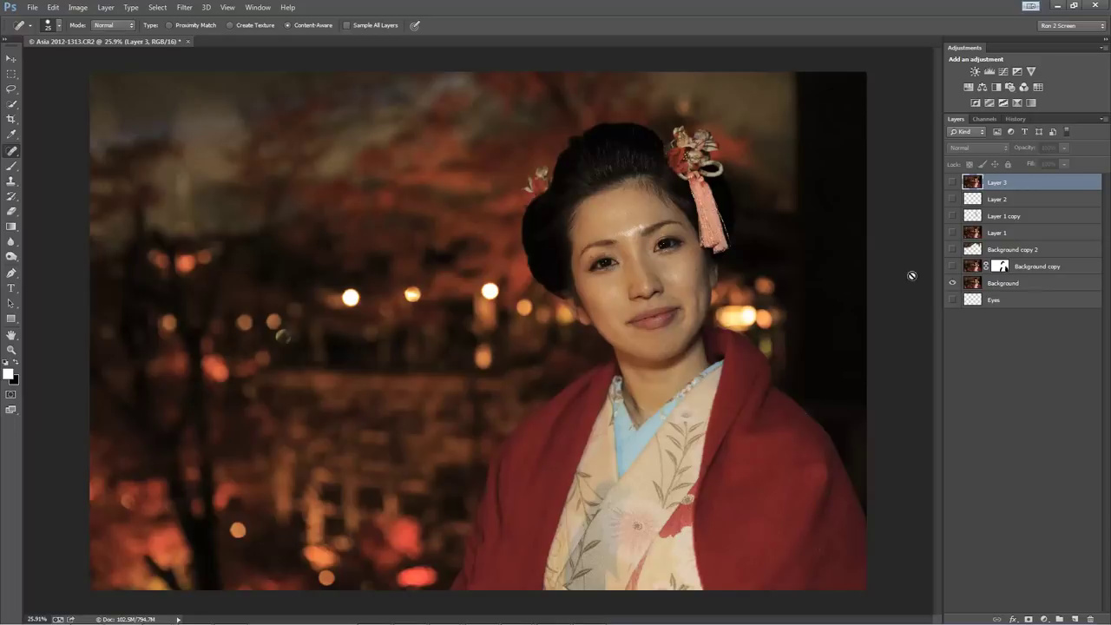
Show only Layer 3 and the Eyes layer, and move Eyes to the top of the layer stack.
left_click(952, 184, "alt")
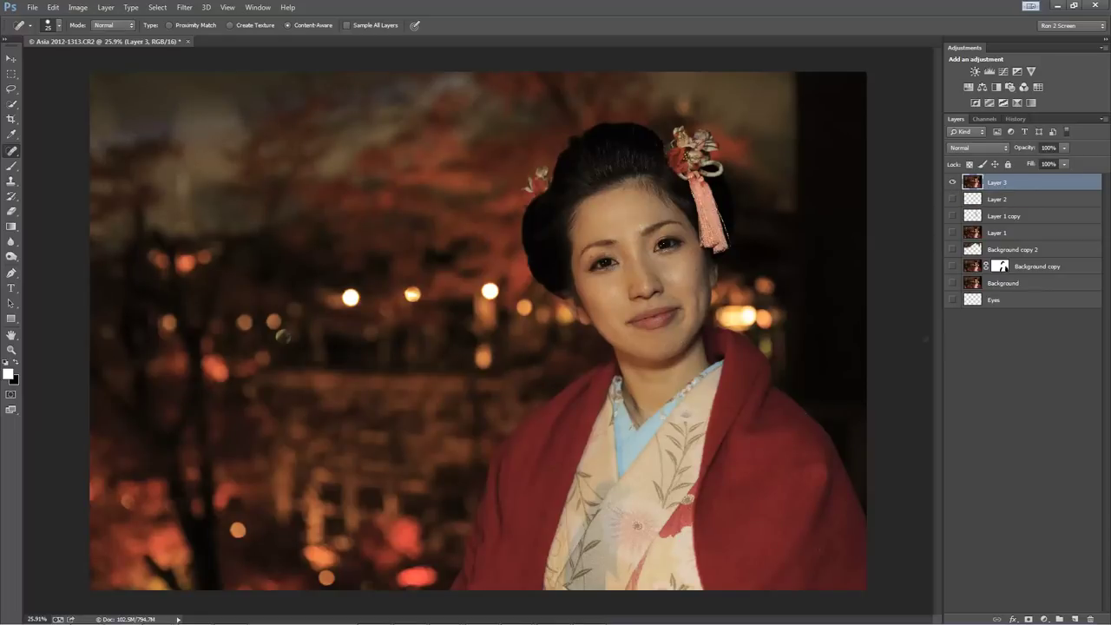
left_click(954, 301)
left_click_drag(973, 302, 982, 180)
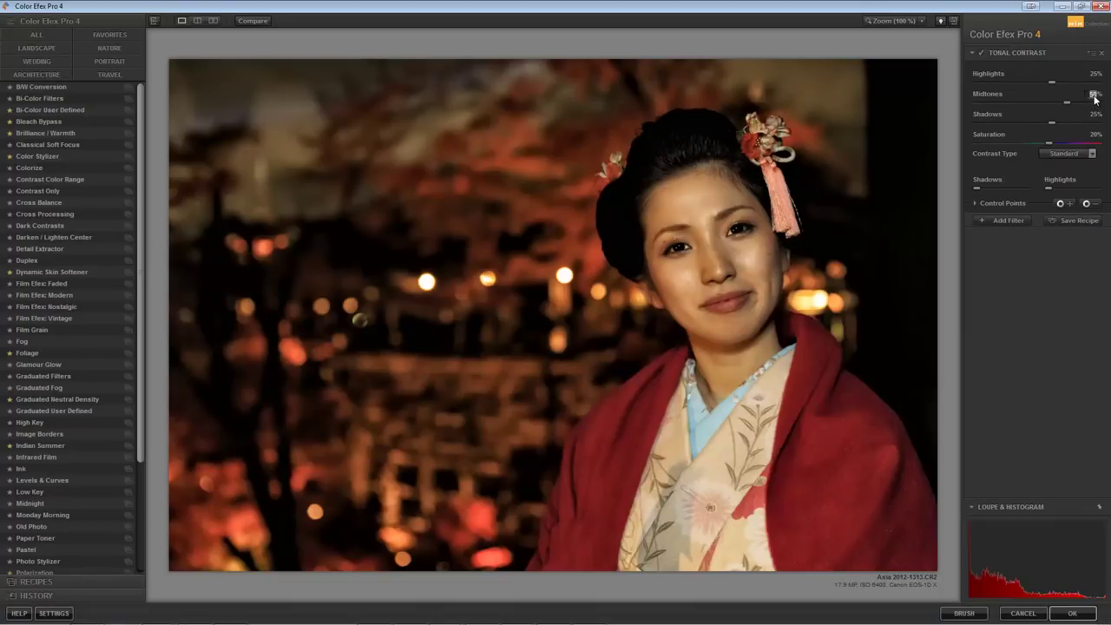
Set the Tonal Contrast filter's Midtones to 0% in Color Efex Pro 4 and apply the filter to the portrait.
type("0")
key("Return")
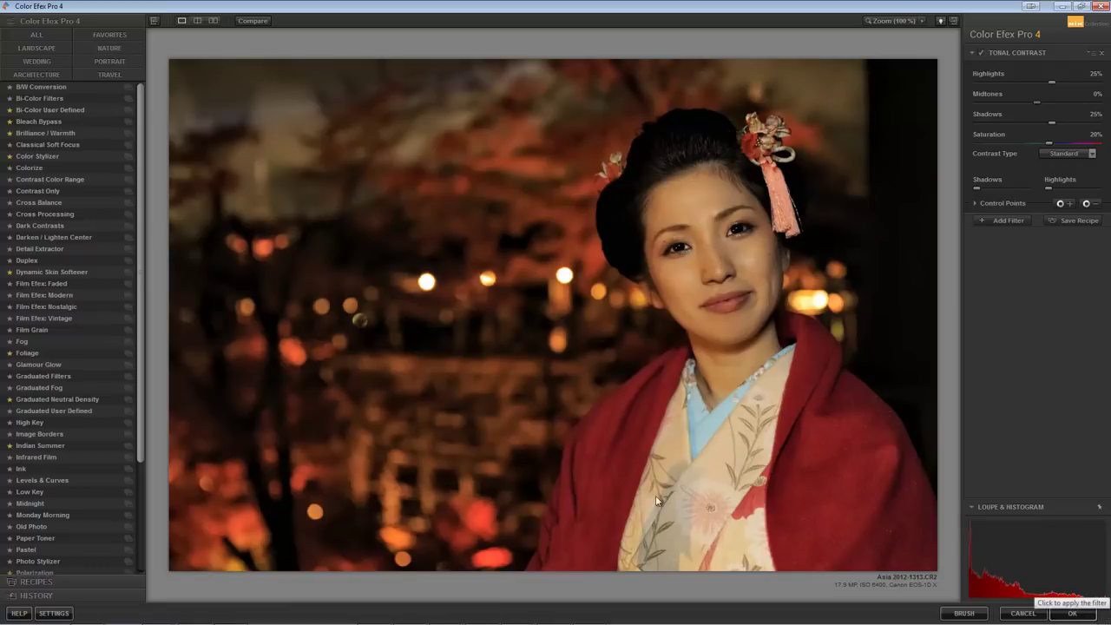
left_click(1074, 614)
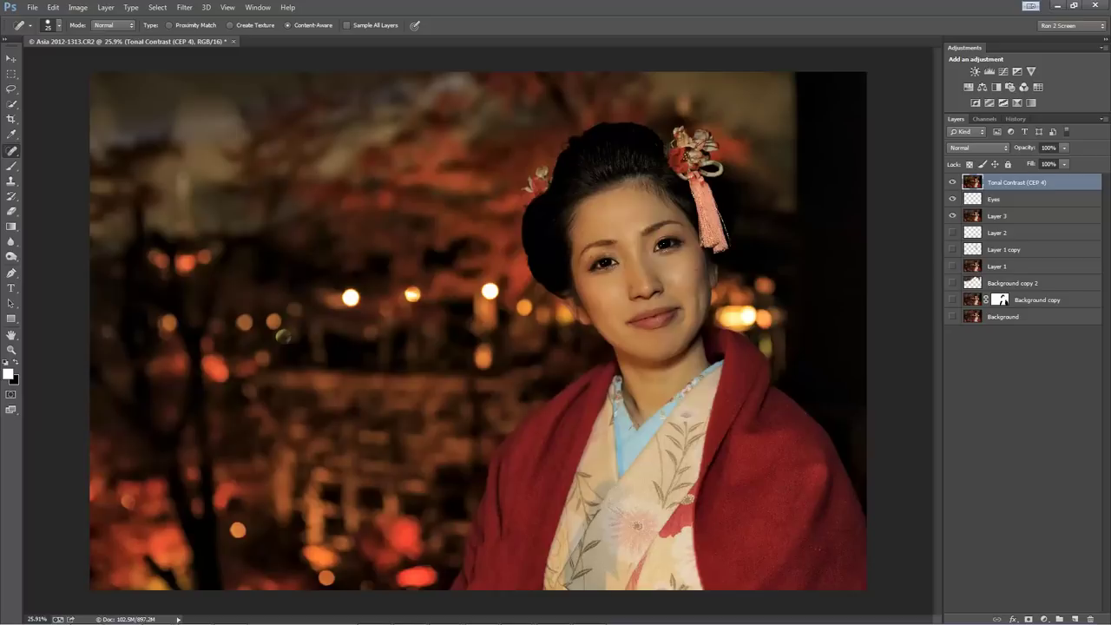
Compare the original Background with the finished portrait including the Tonal Contrast and Eyes layers.
left_click(954, 317, "alt")
left_click(954, 317, "alt")
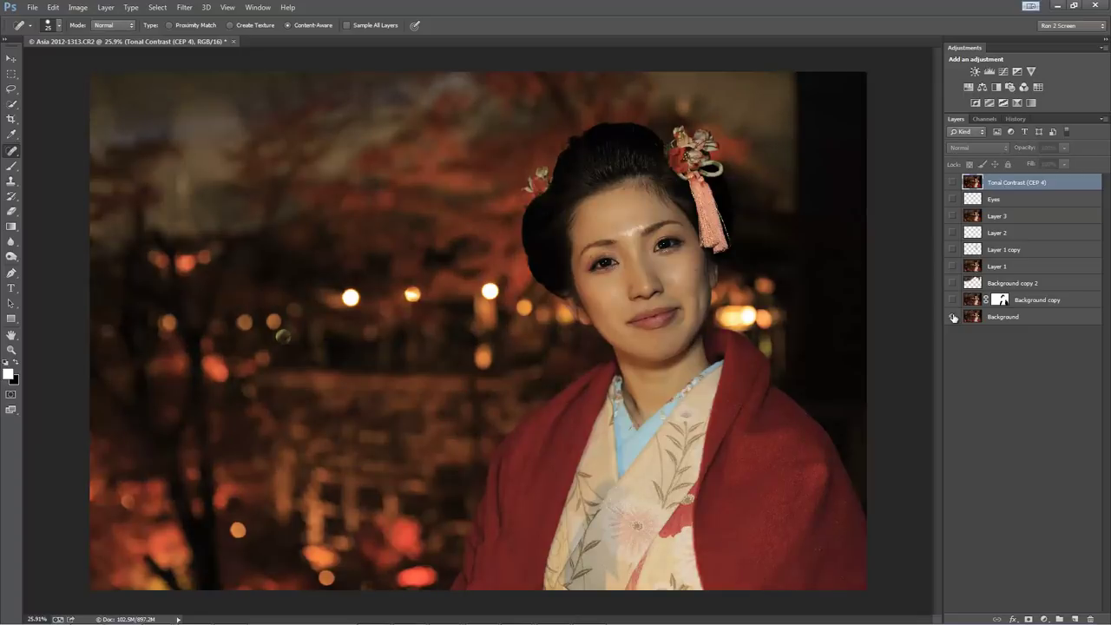
left_click(953, 317, "alt")
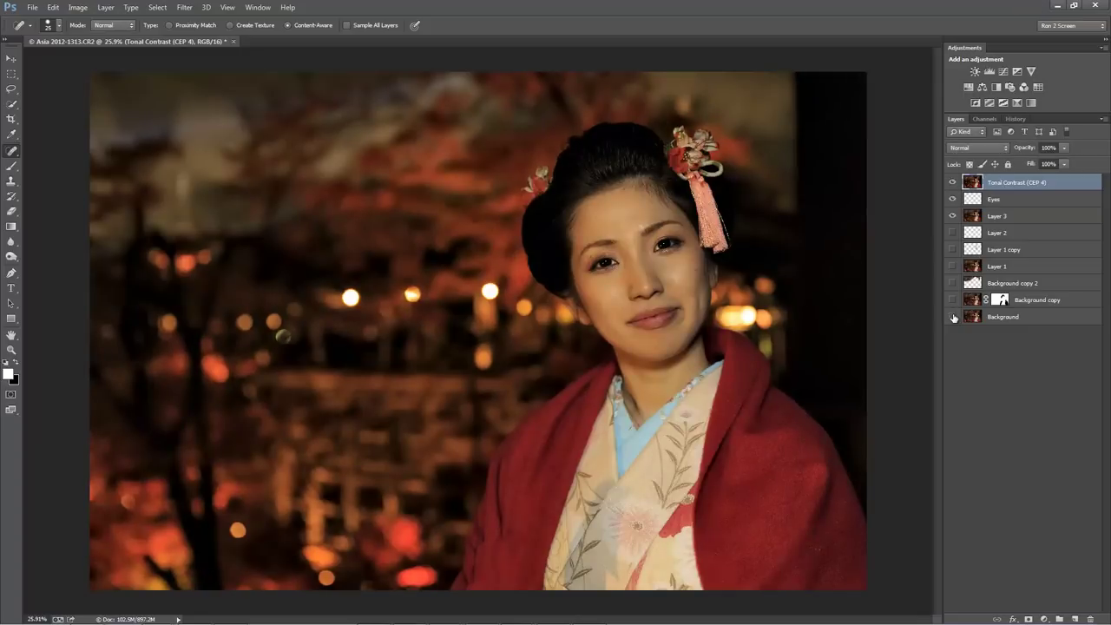